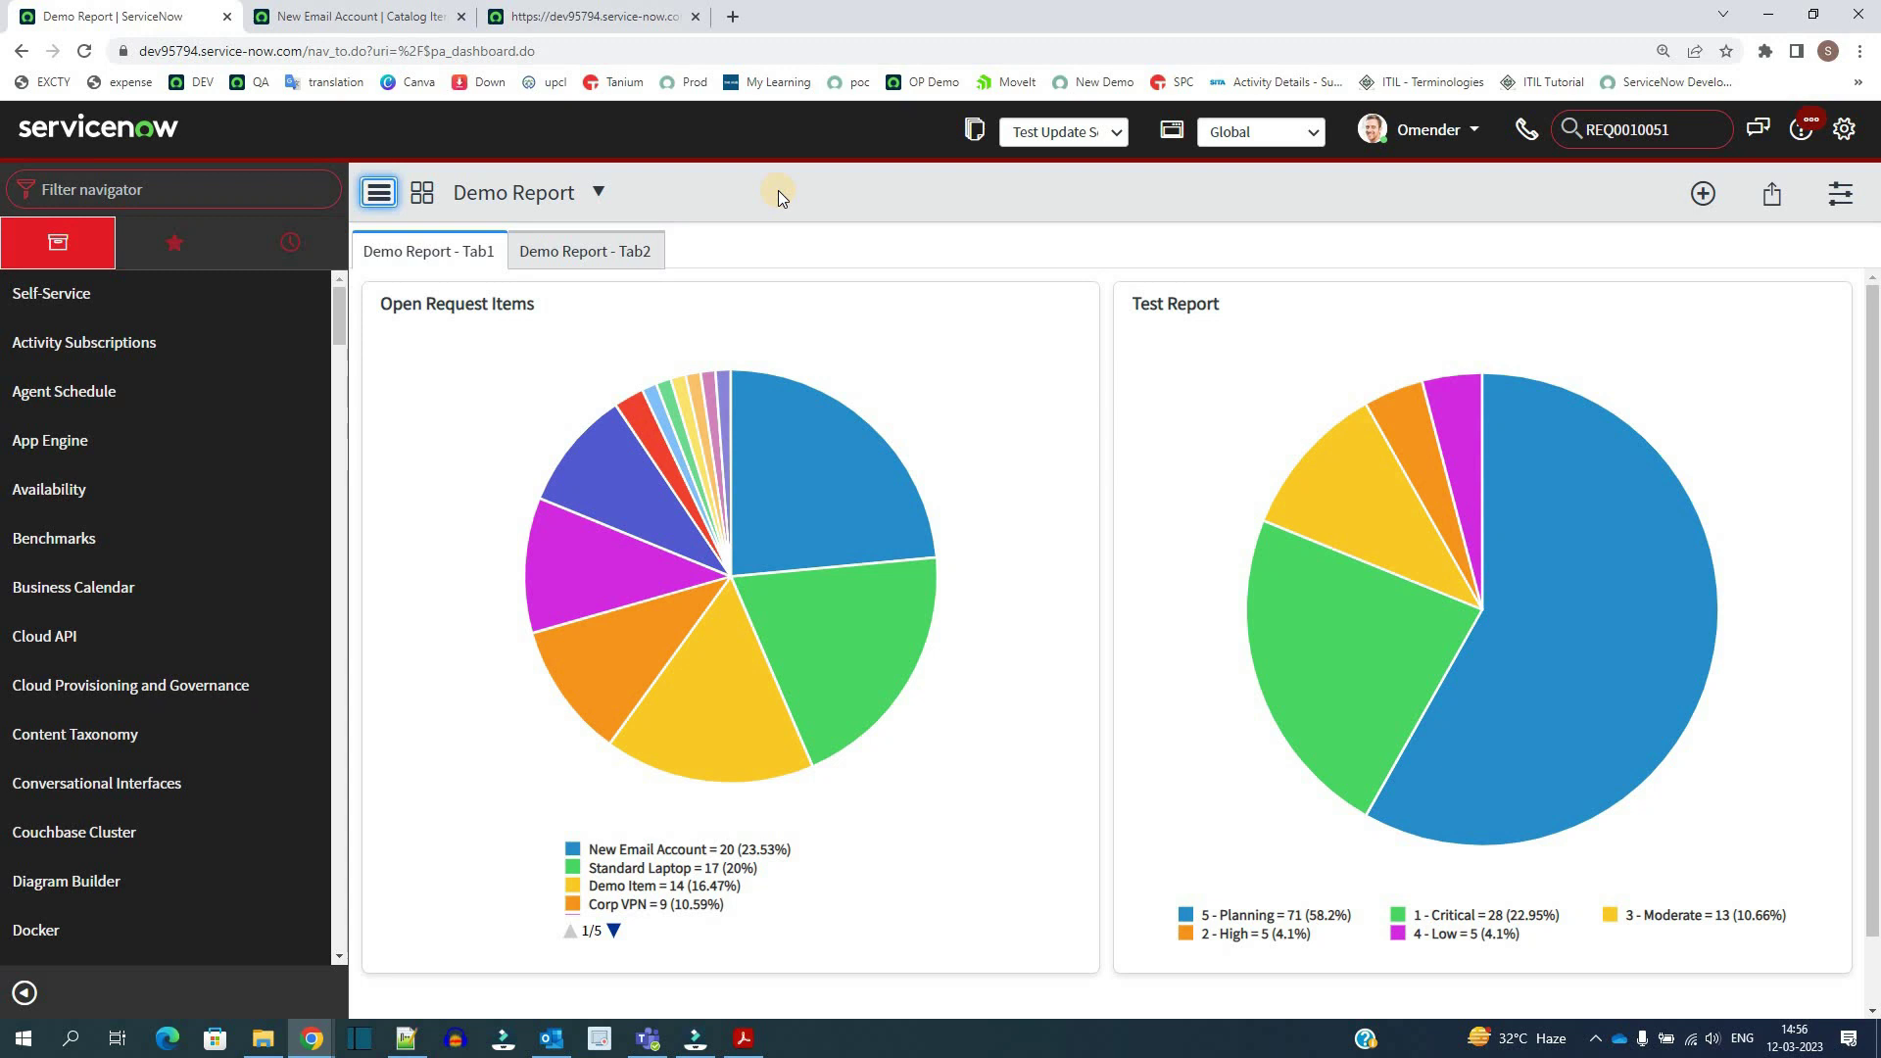
# Filter the application navigator by typing 'res' to find the REST modules.
pyautogui.click(197, 175)
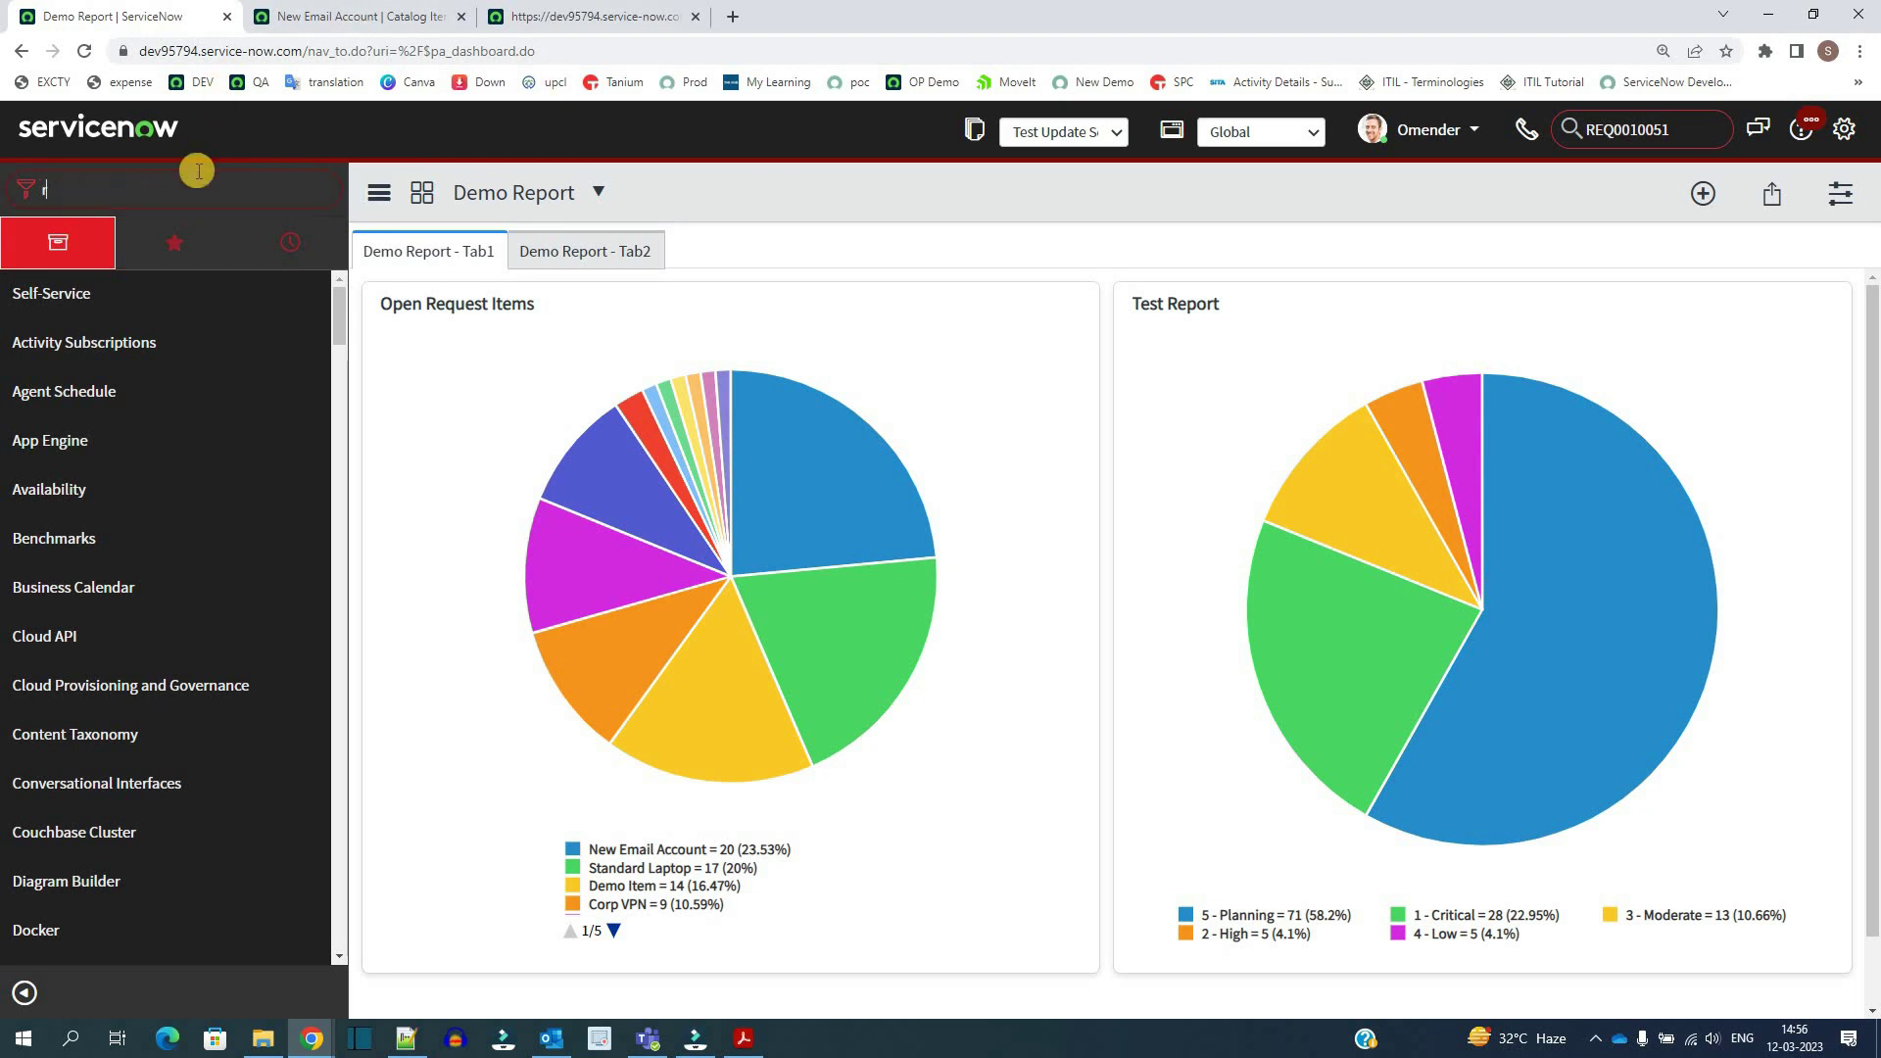
pyautogui.write('e')
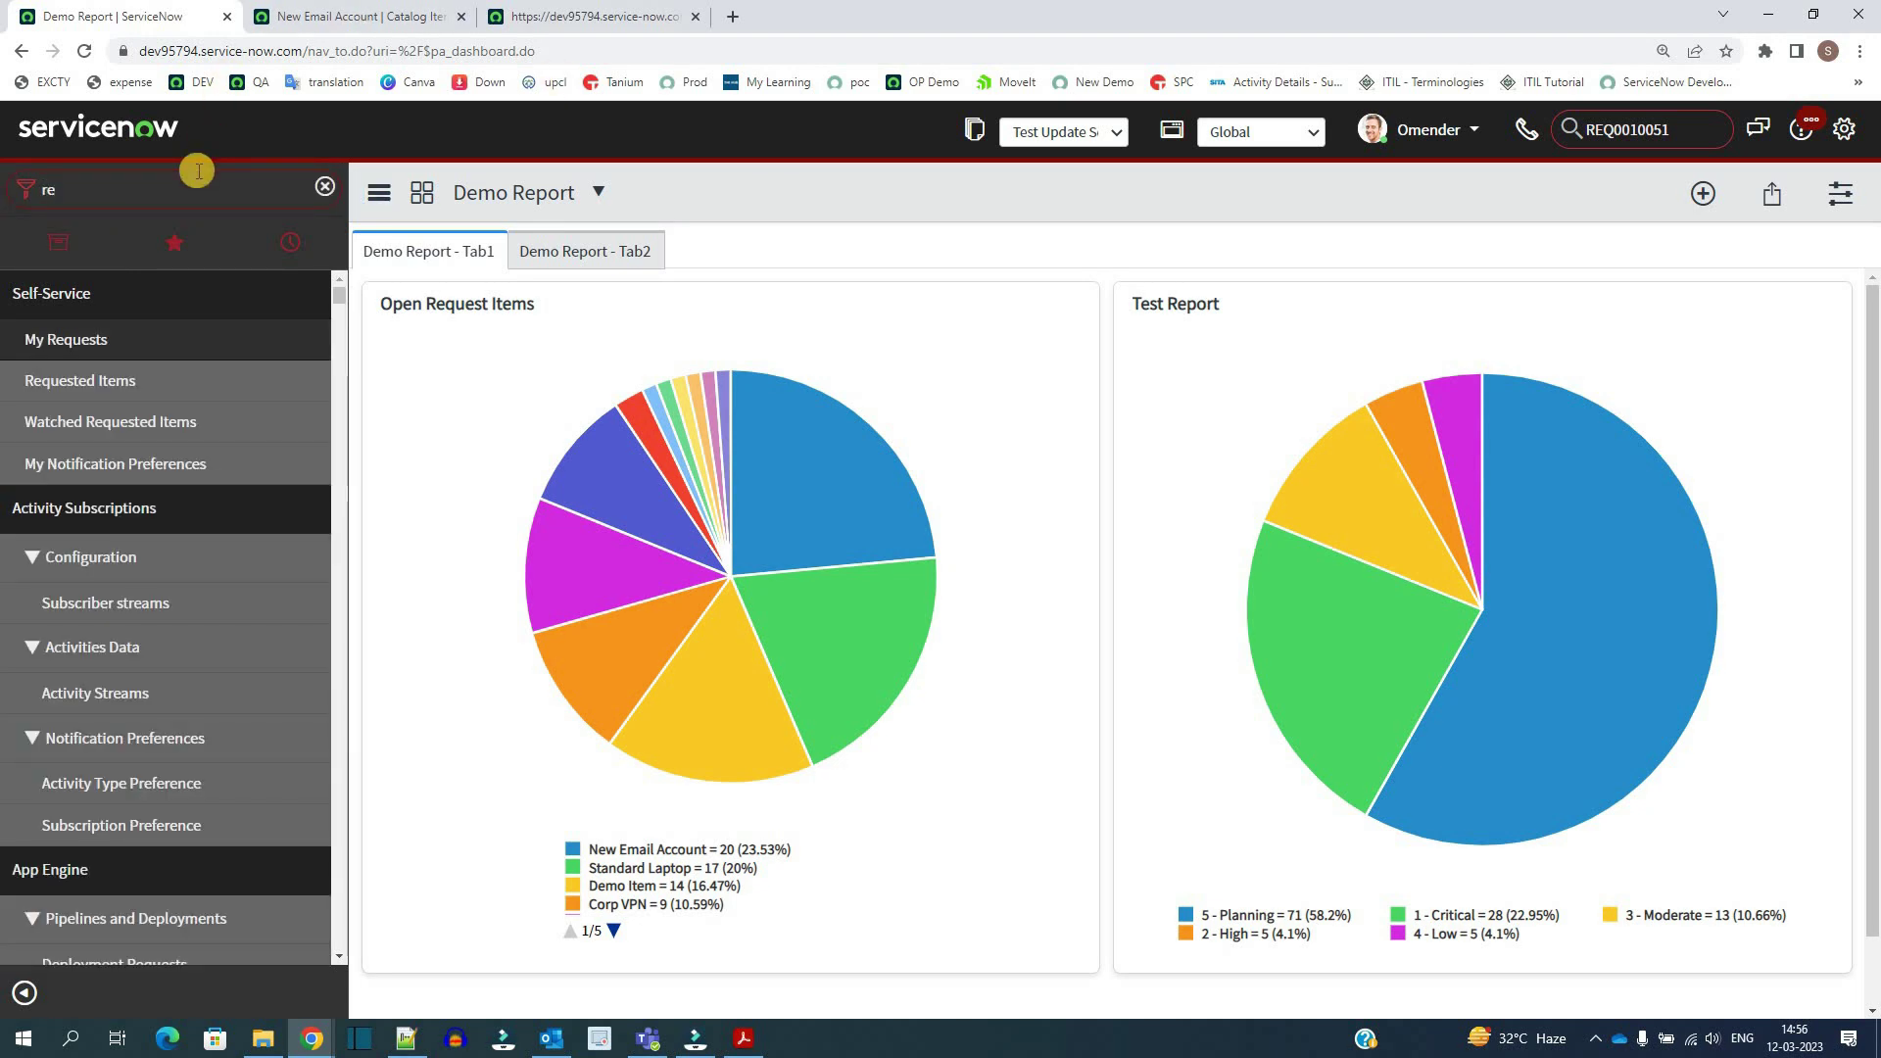
pyautogui.write('s')
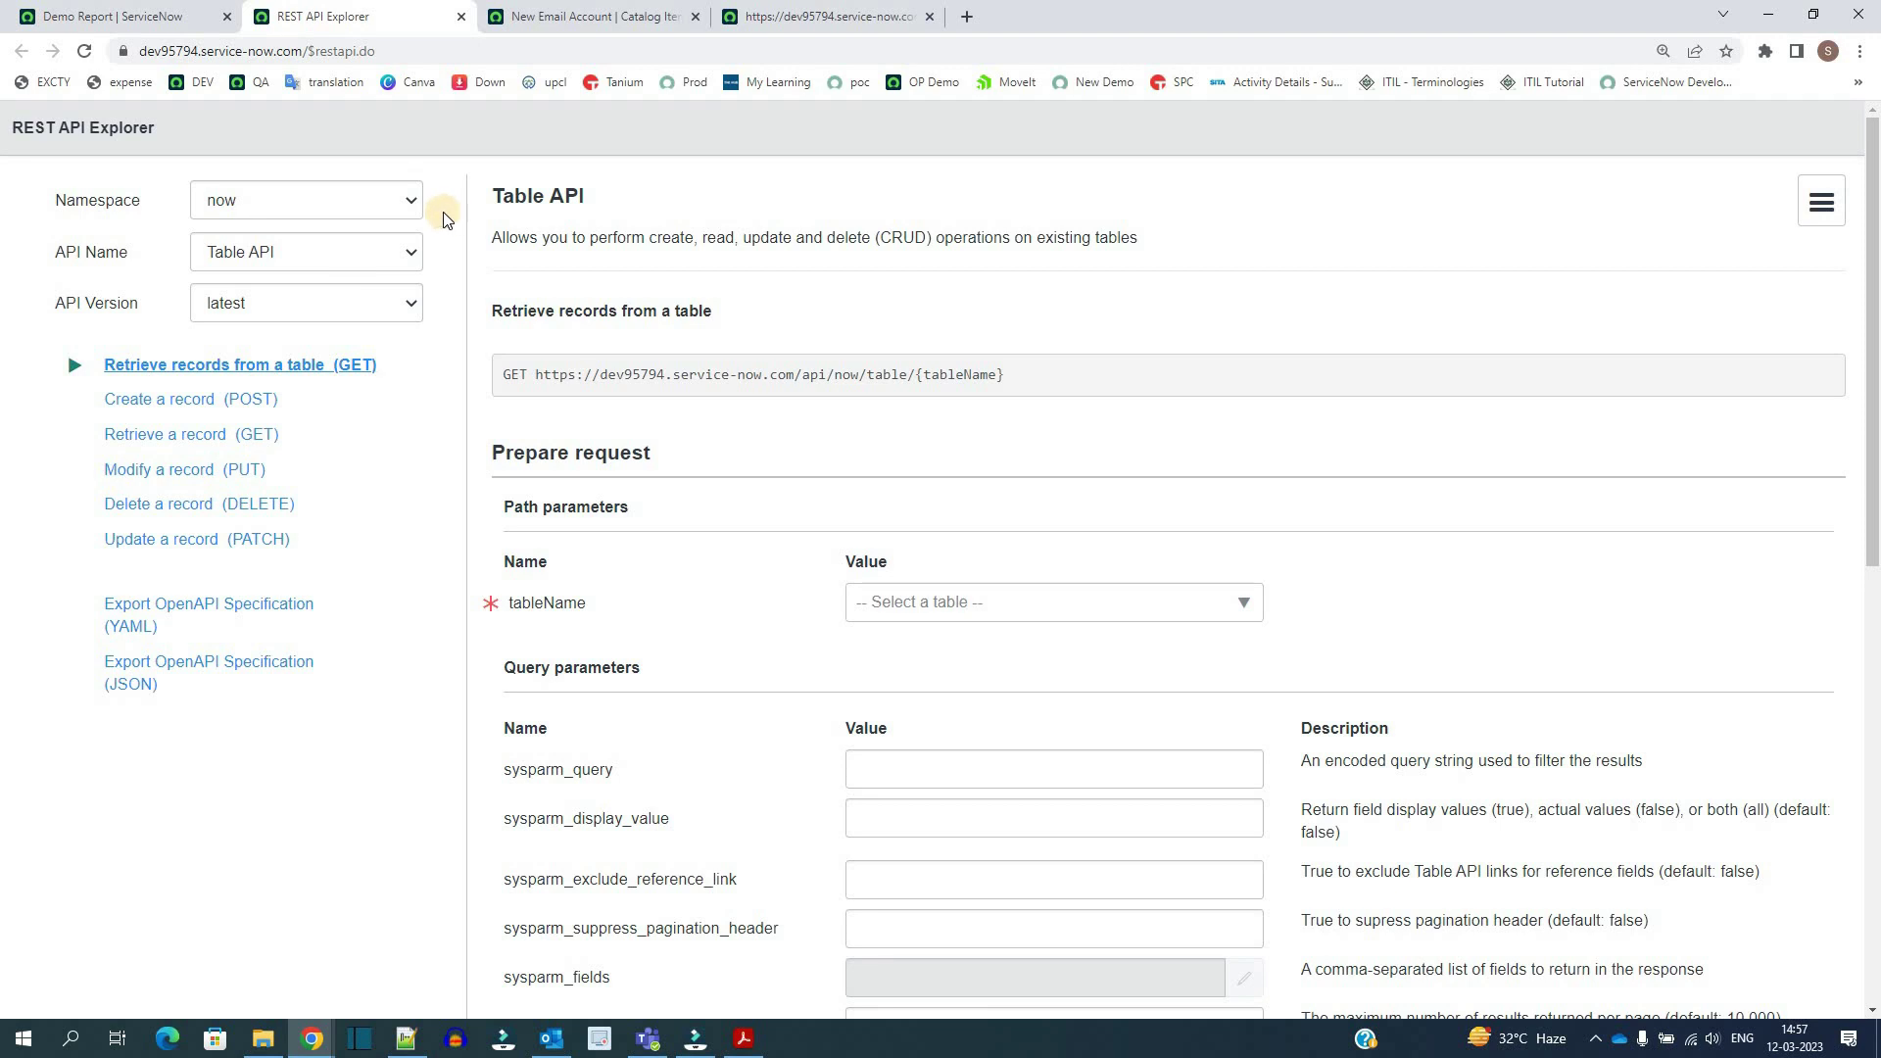
# Choose the sn_sc namespace with Service Catalog API and select the Buy Item POST endpoint.
pyautogui.click(391, 200)
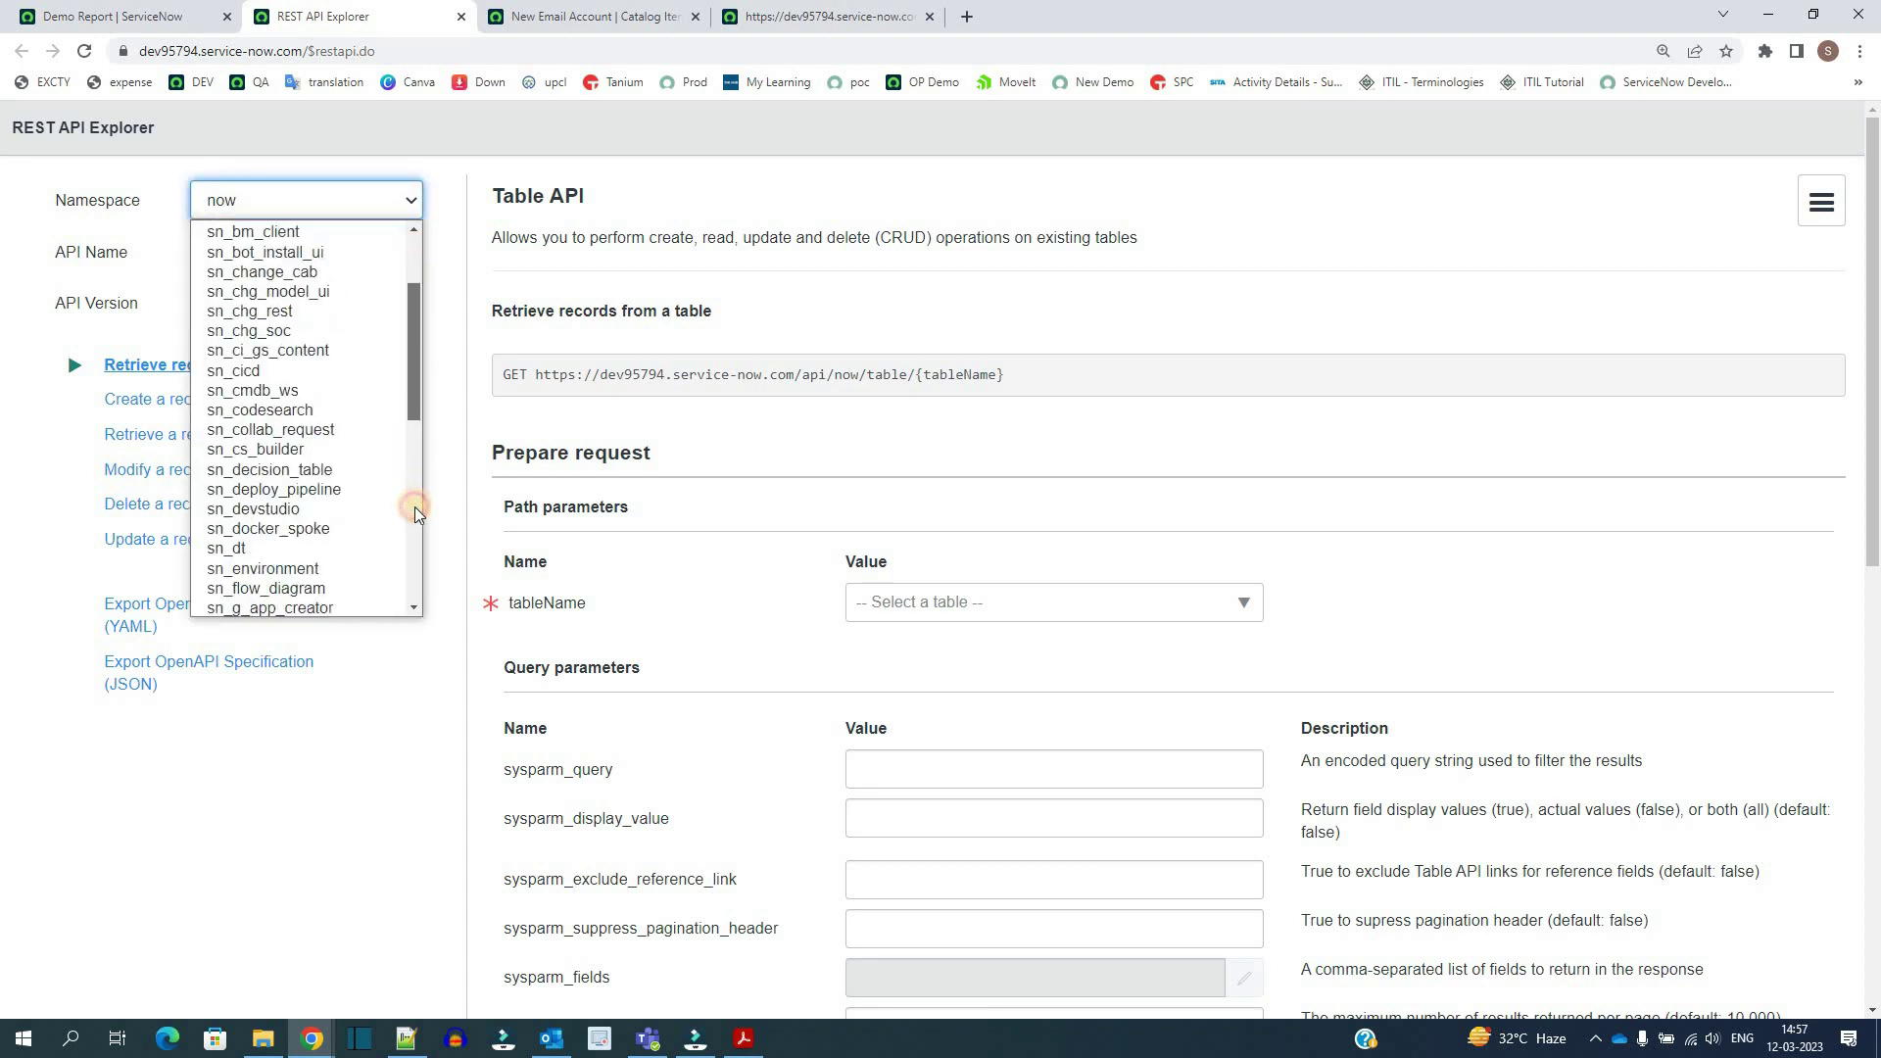
pyautogui.moveTo(414, 328); pyautogui.dragTo(404, 497)
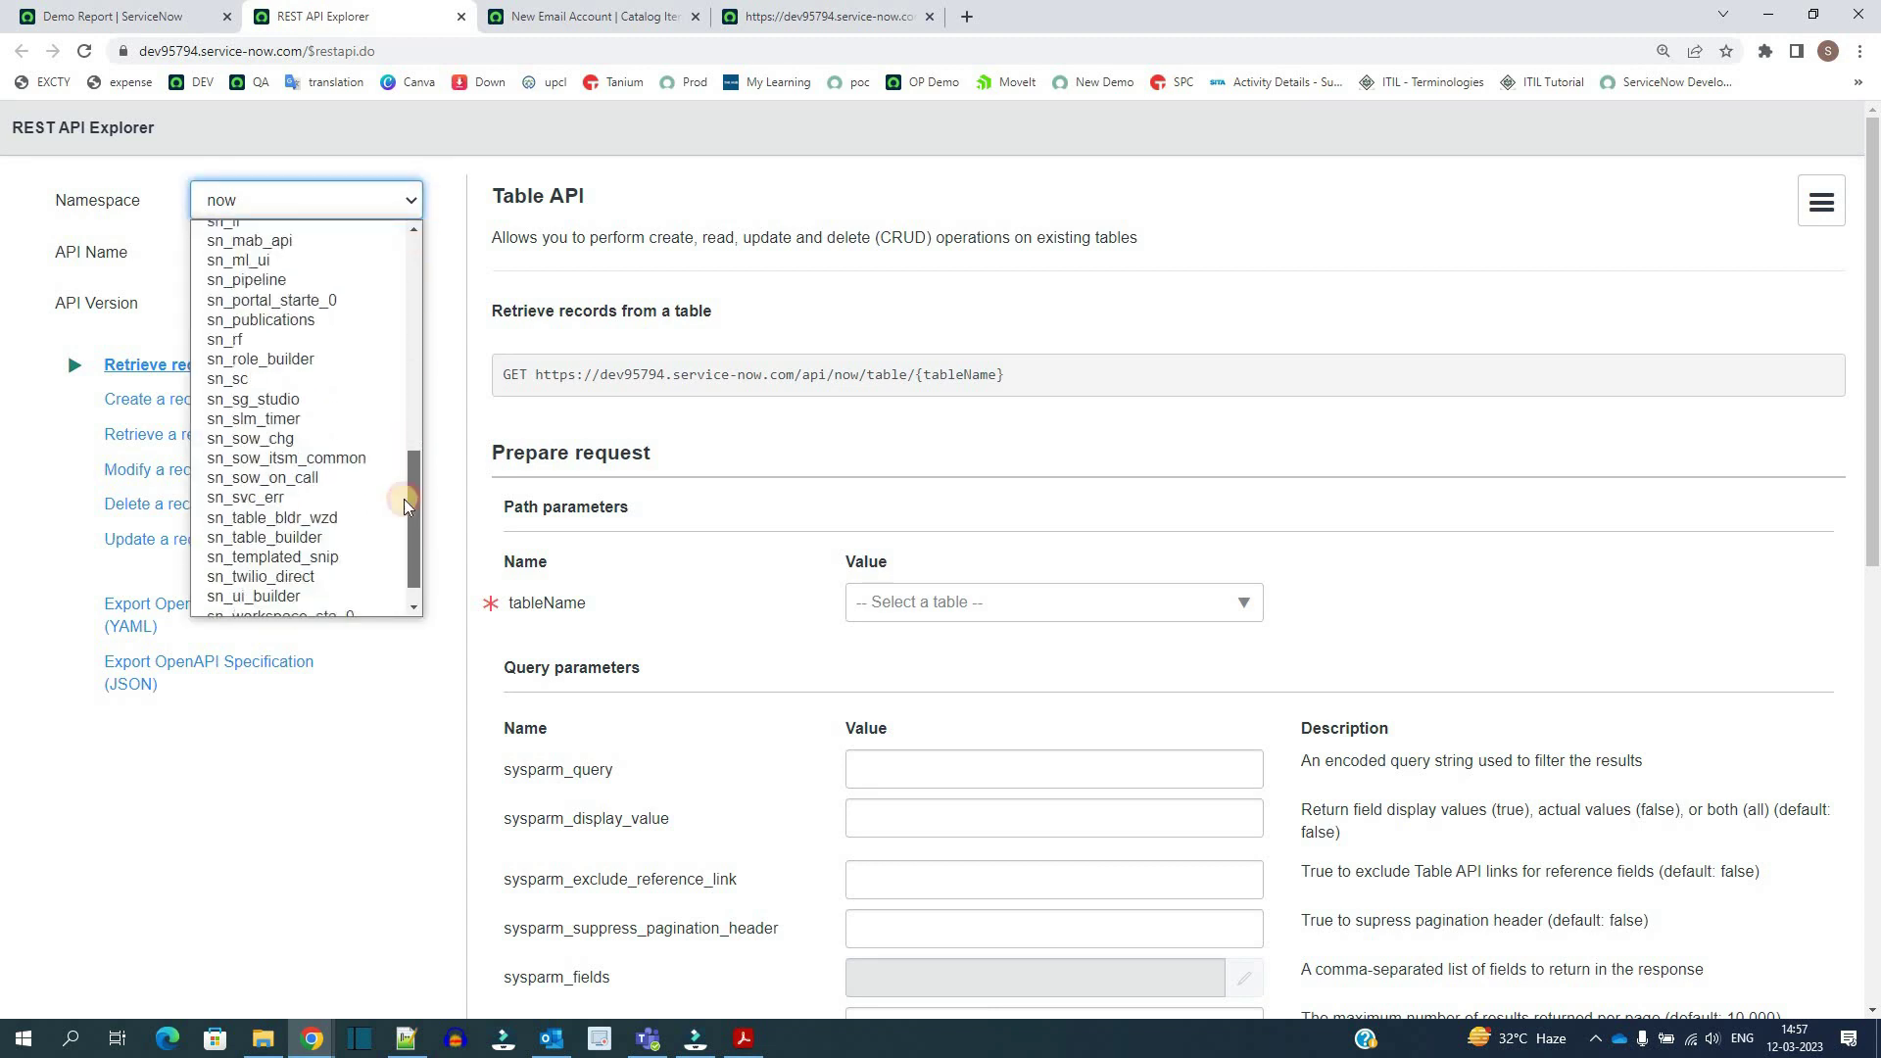
pyautogui.click(226, 377)
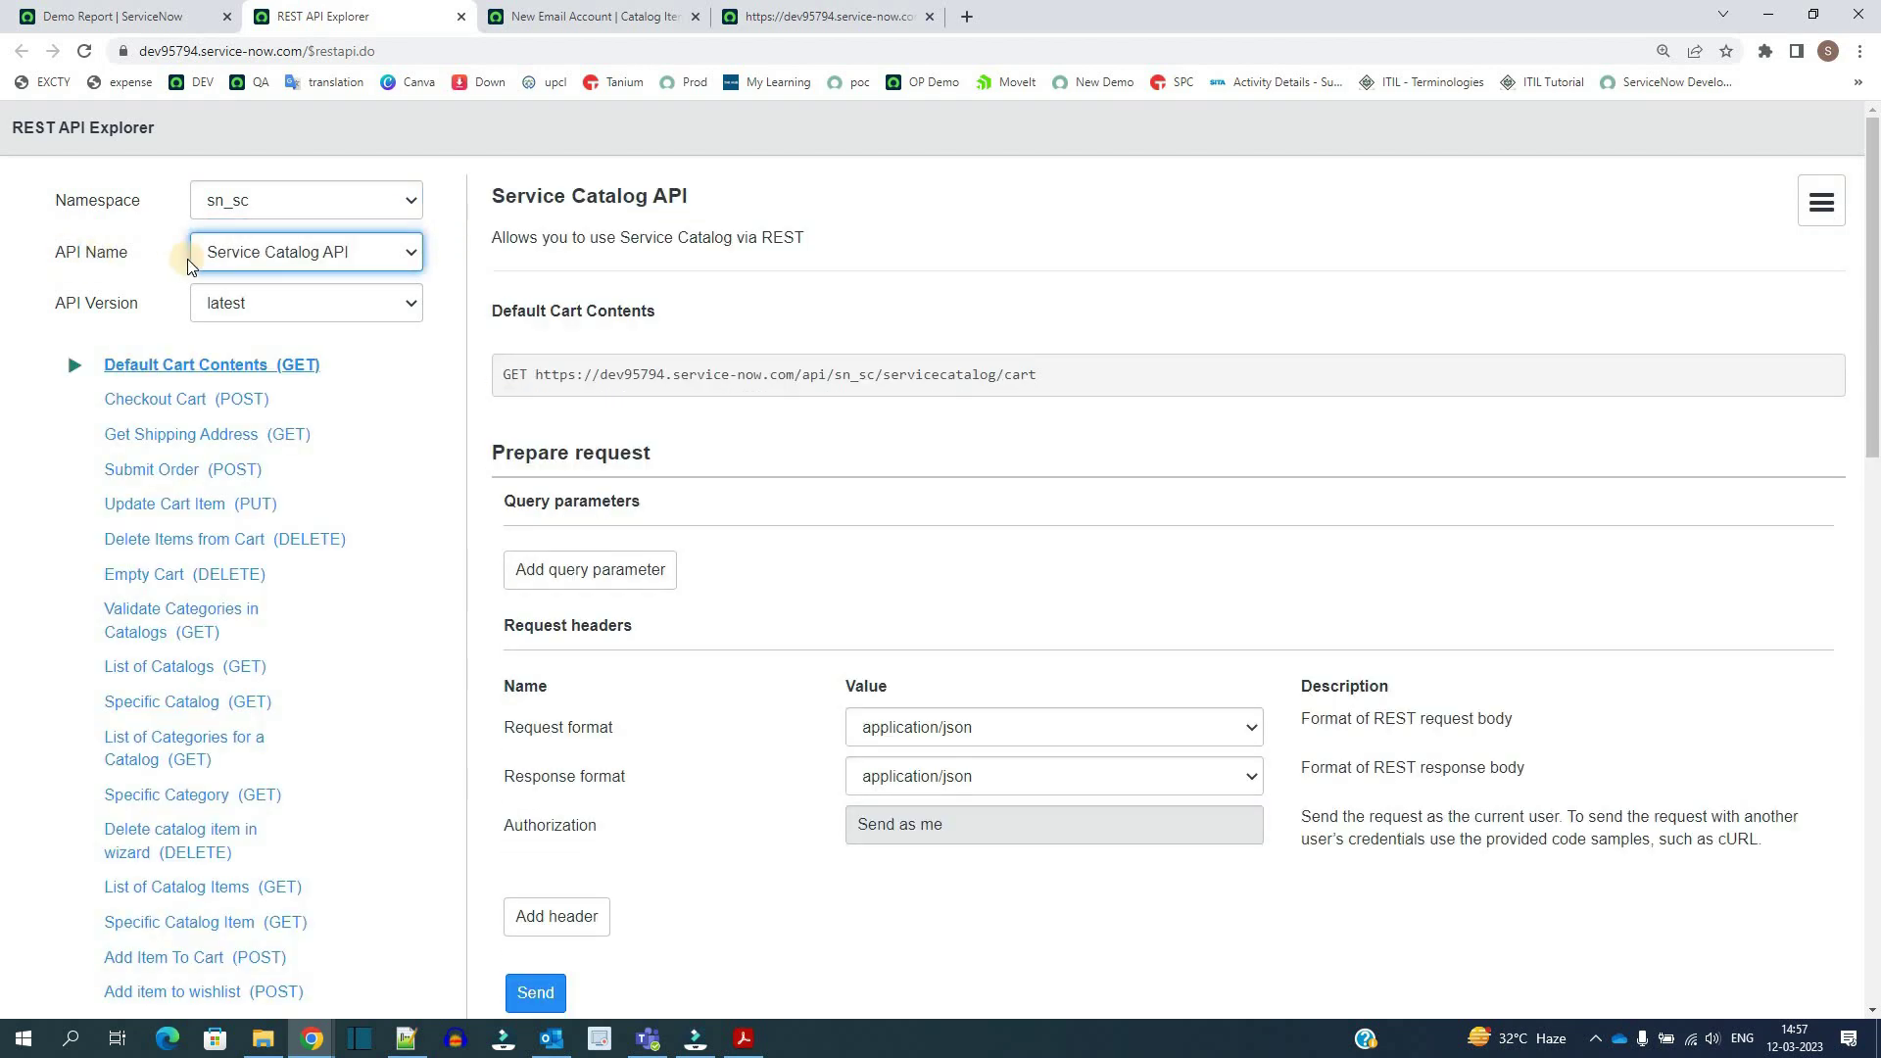
pyautogui.click(311, 251)
pyautogui.tripleClick(123, 306)
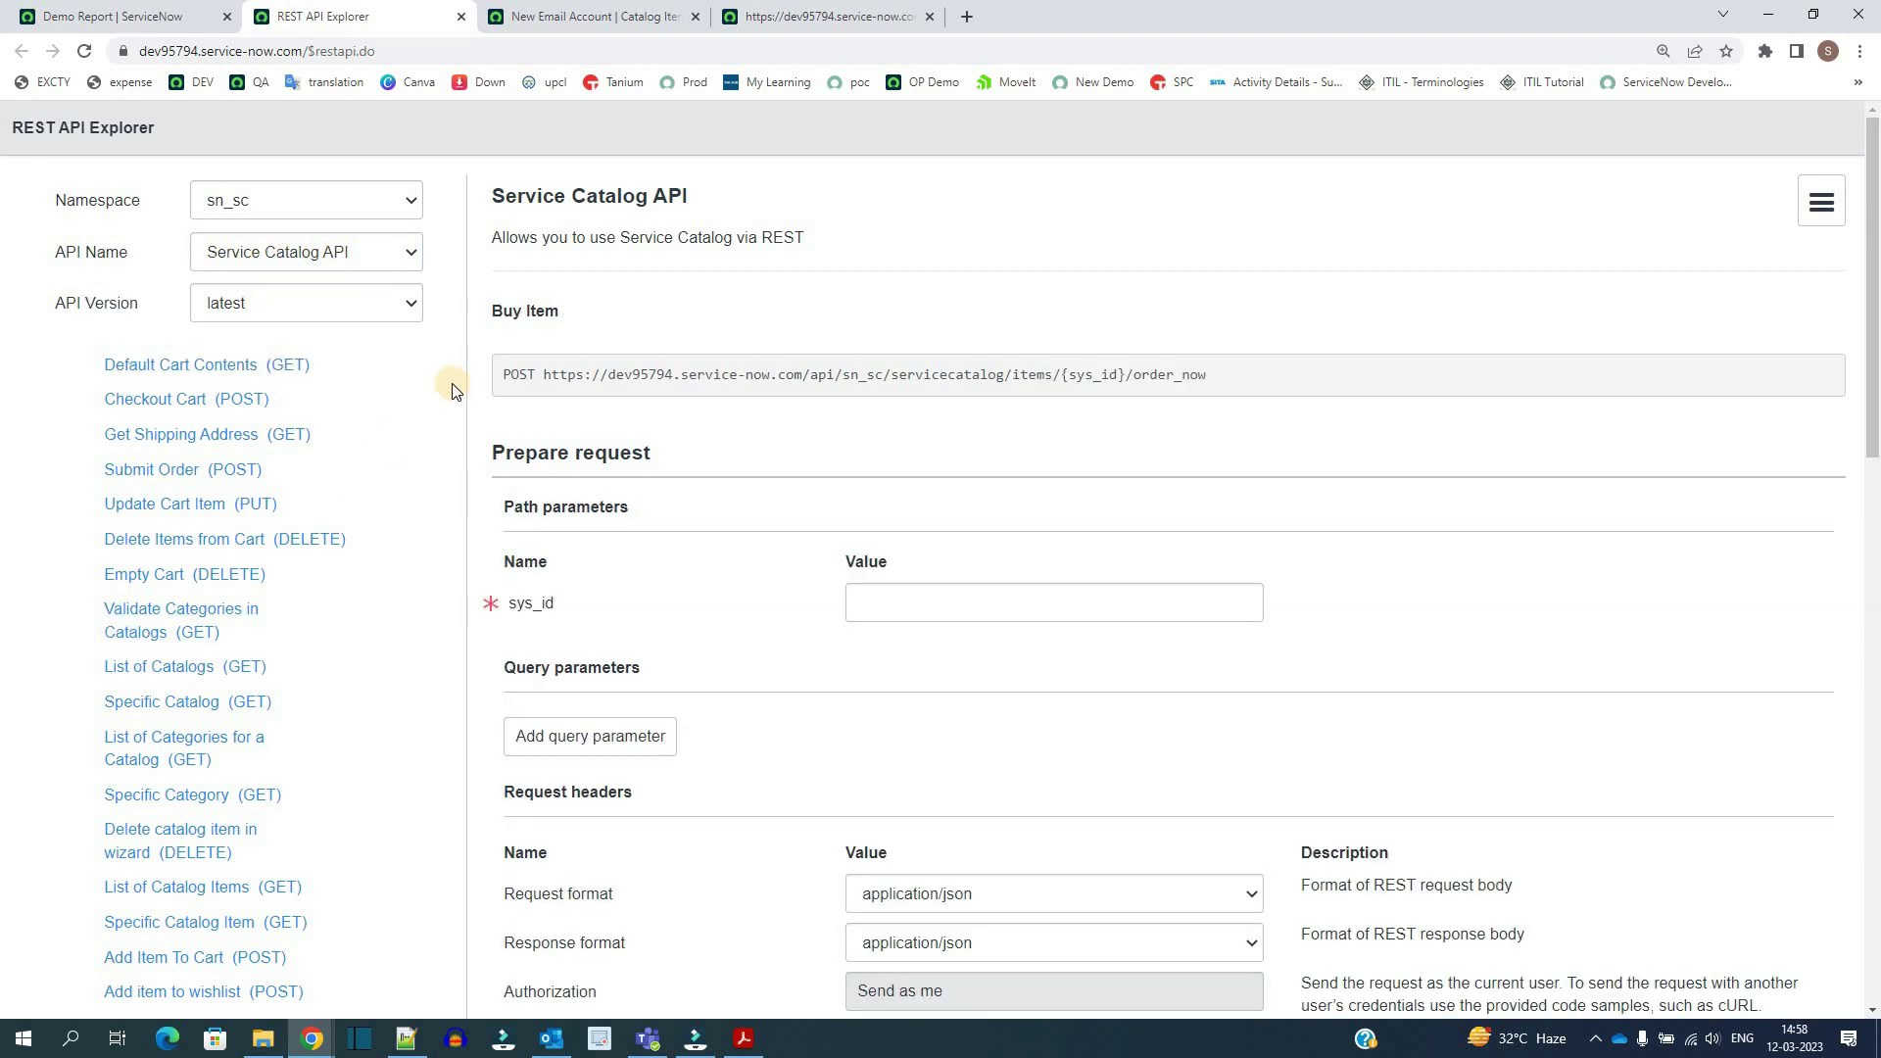
# Review the Buy Item Prepare request section and its required sys_id path parameter.
pyautogui.scroll(-2, 452, 391)
pyautogui.scroll(-4, 319, 503)
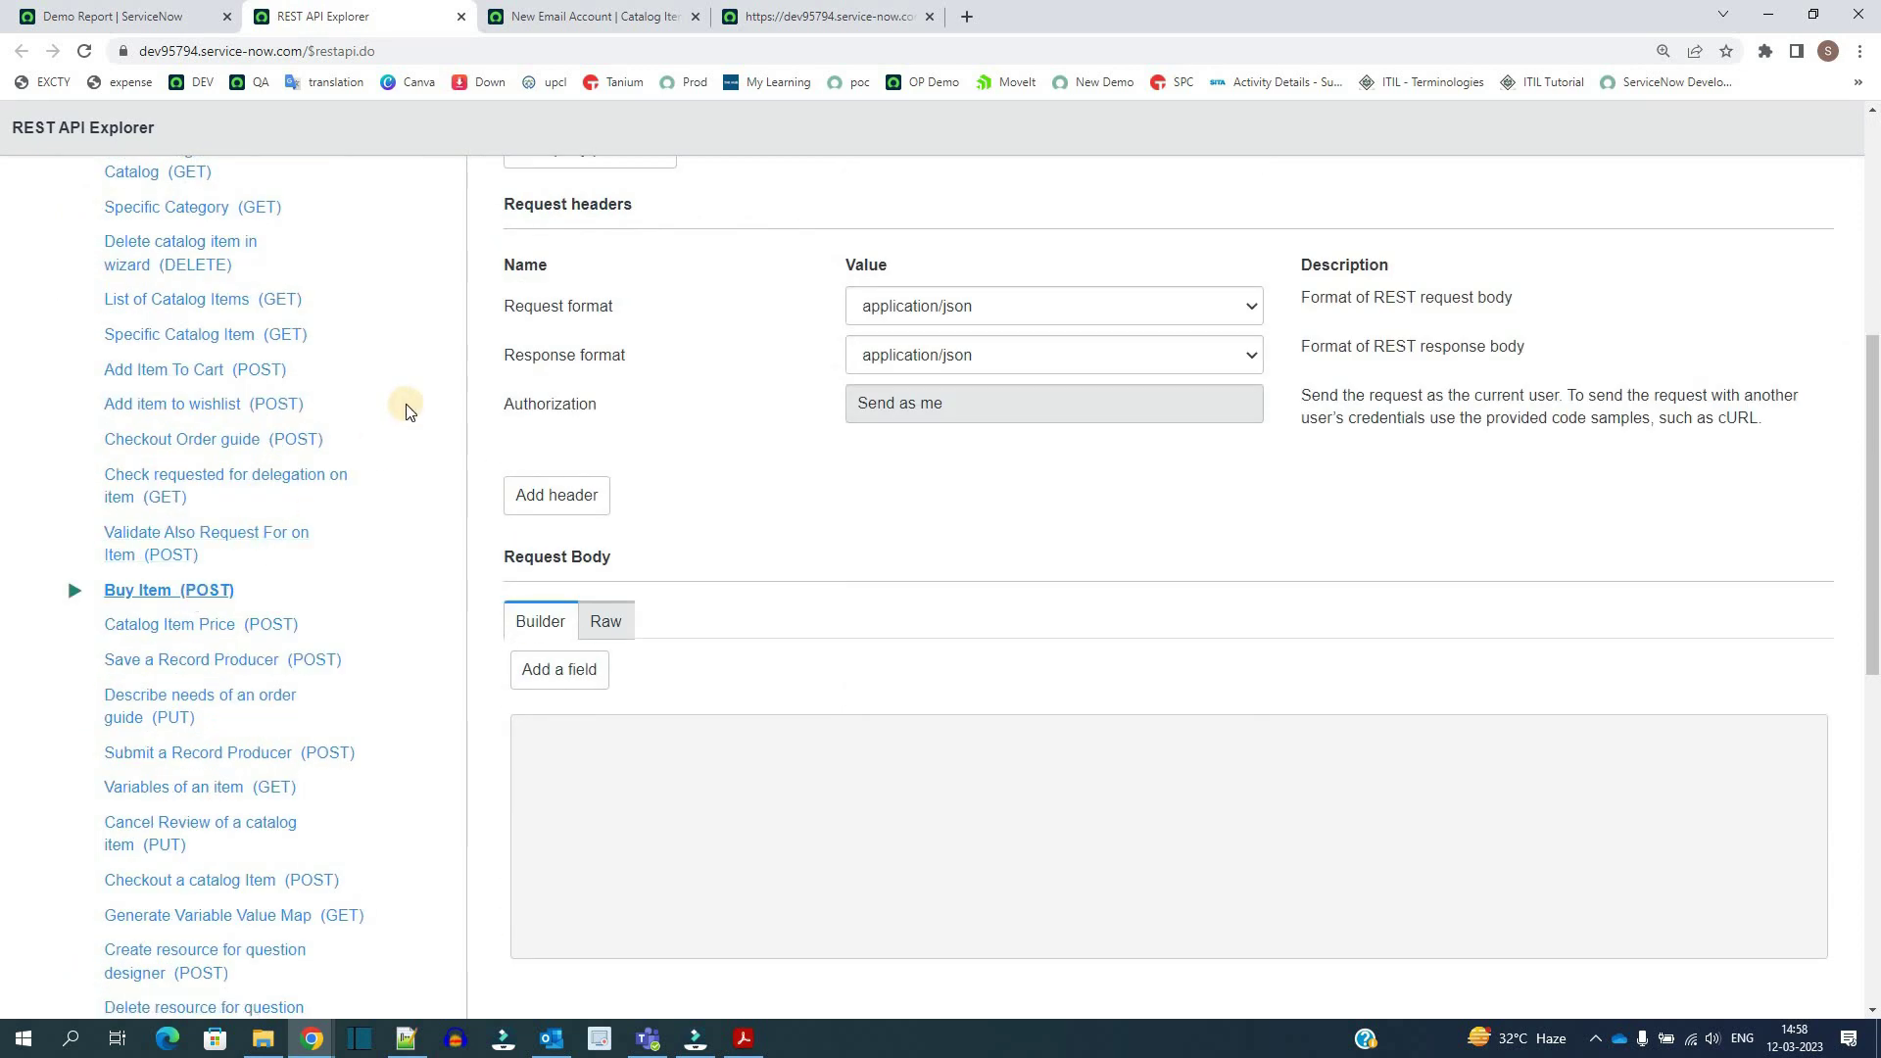
pyautogui.scroll(6, 410, 409)
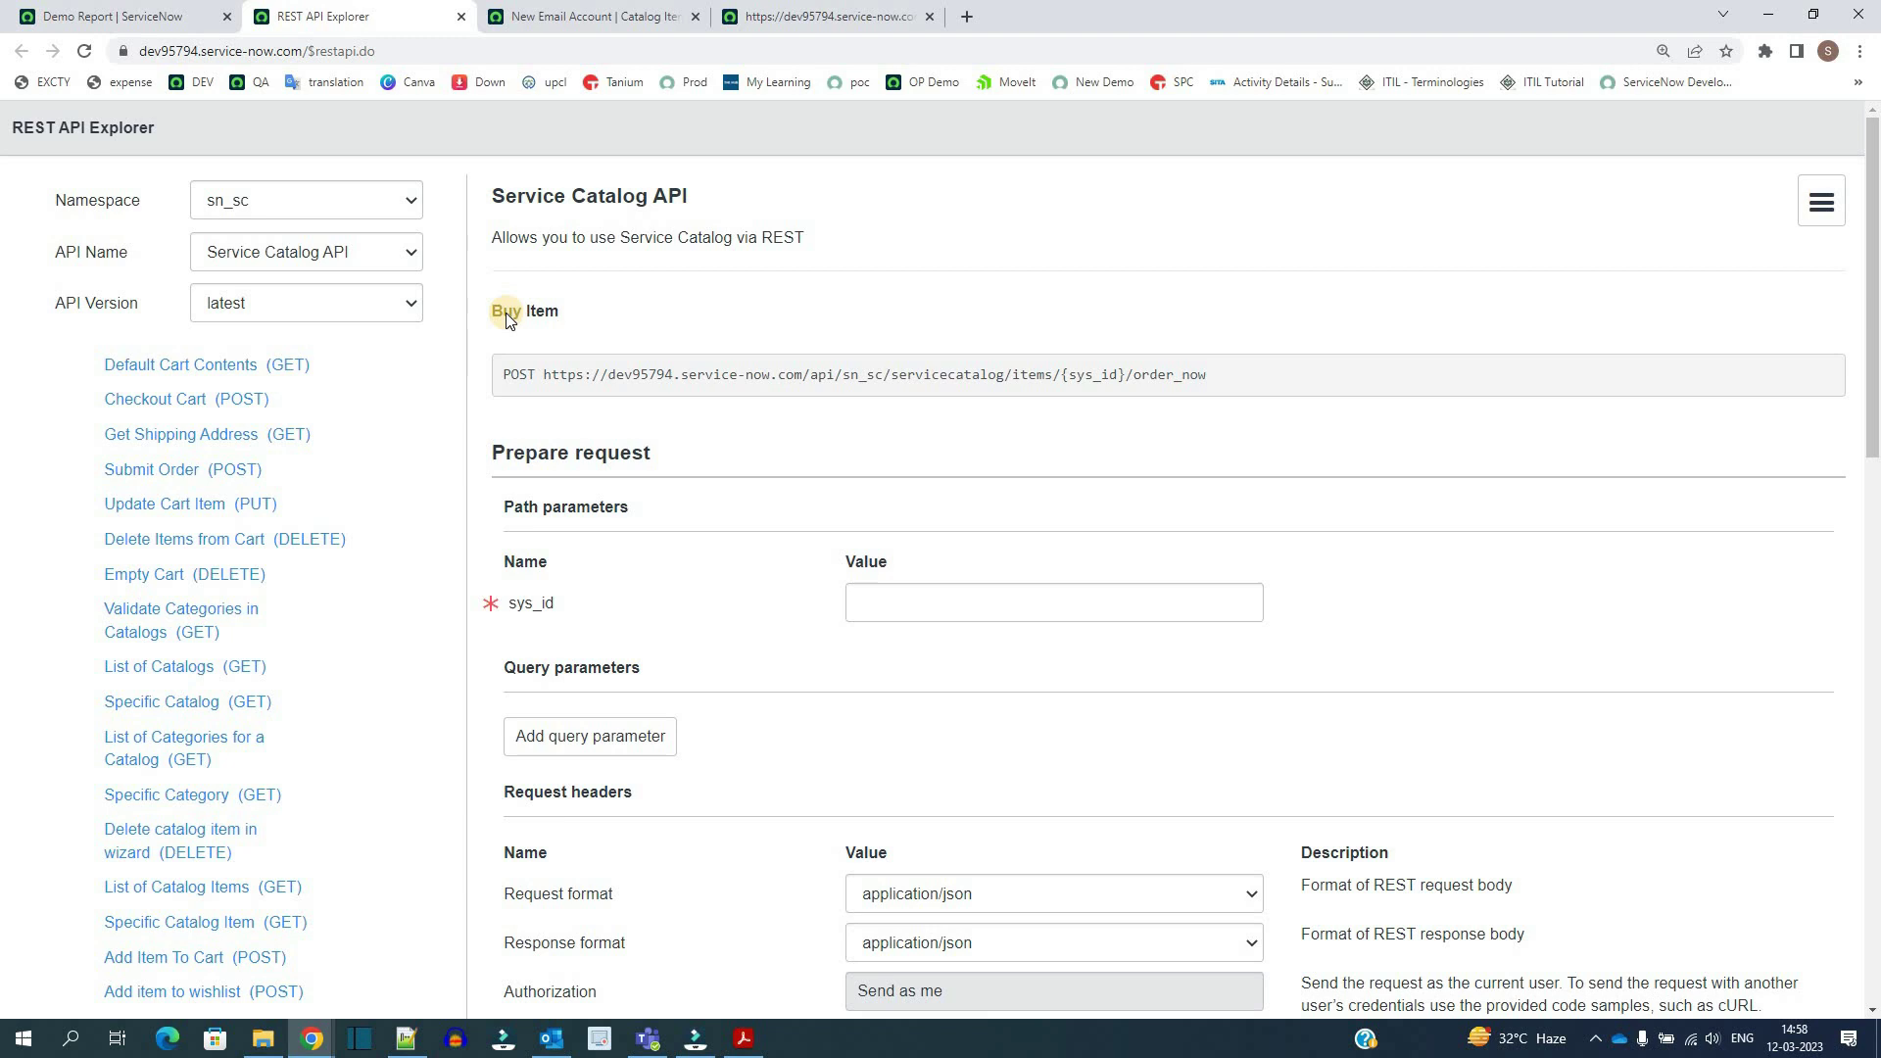
pyautogui.click(526, 461)
pyautogui.tripleClick(526, 461)
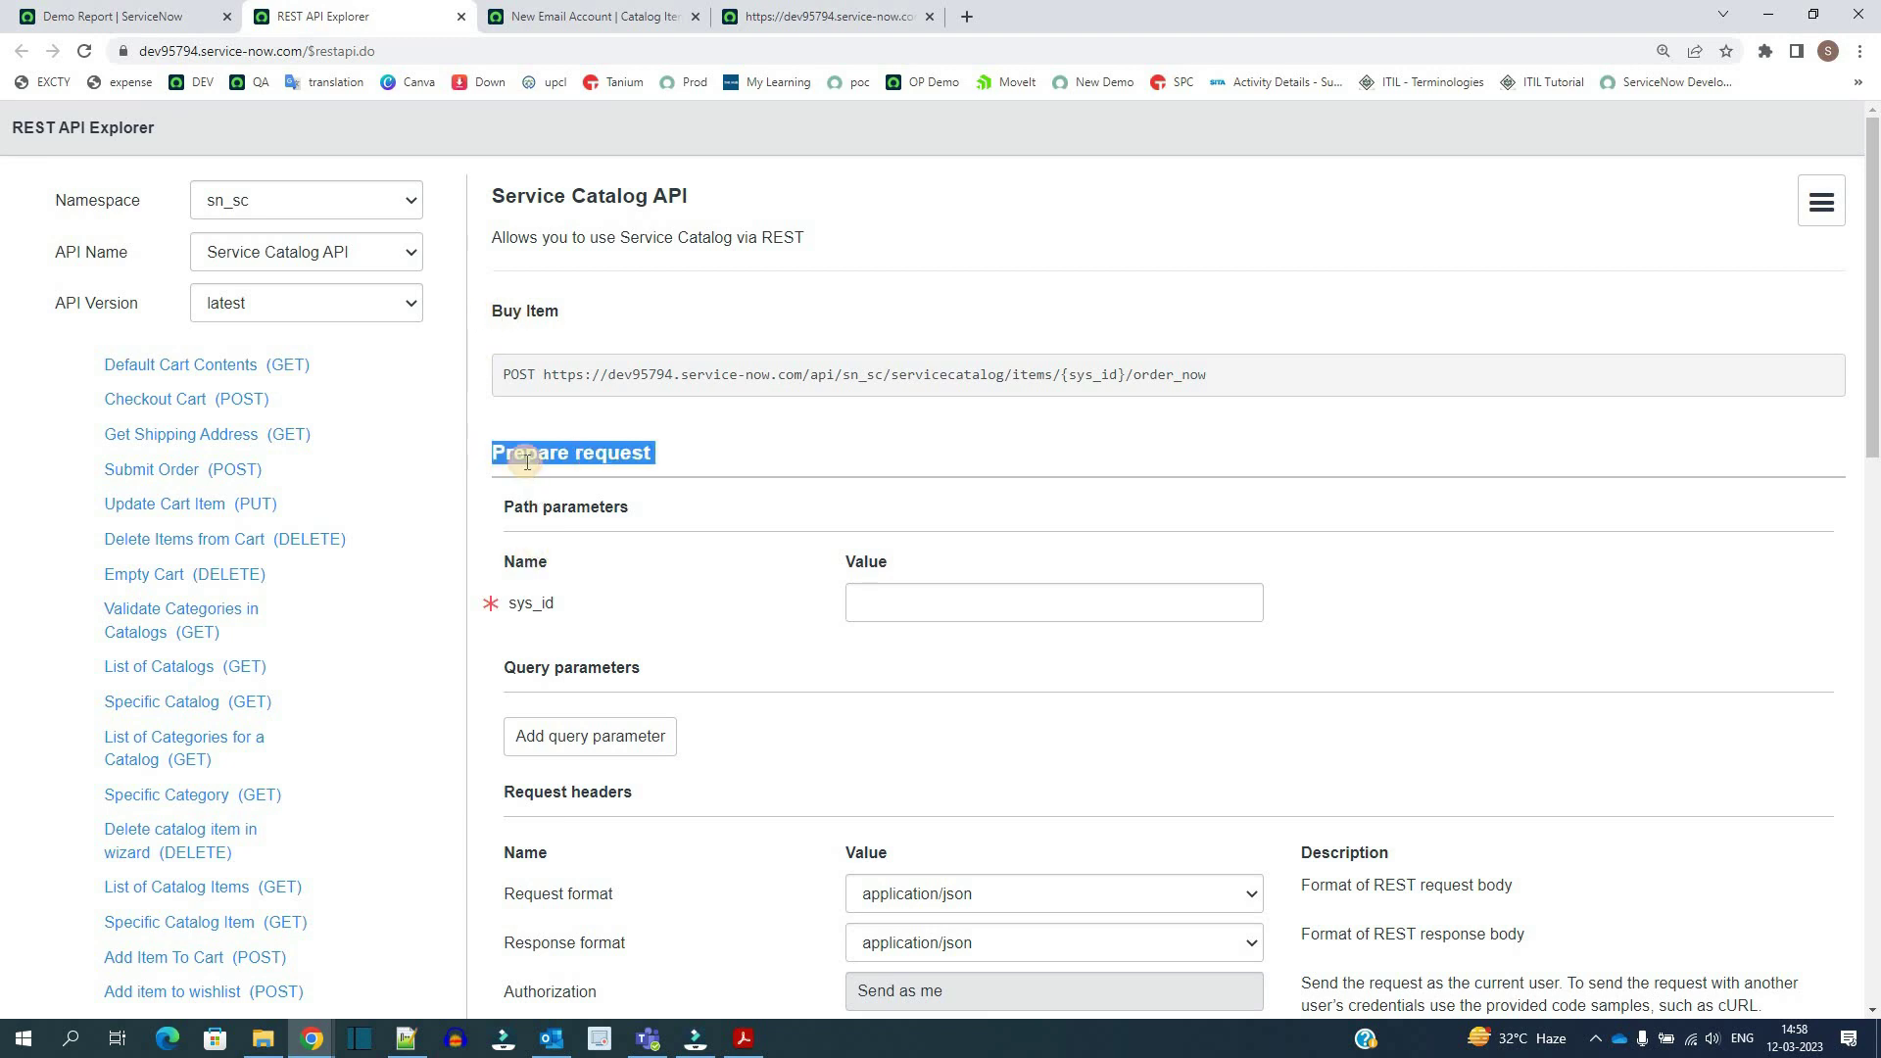
pyautogui.doubleClick(529, 604)
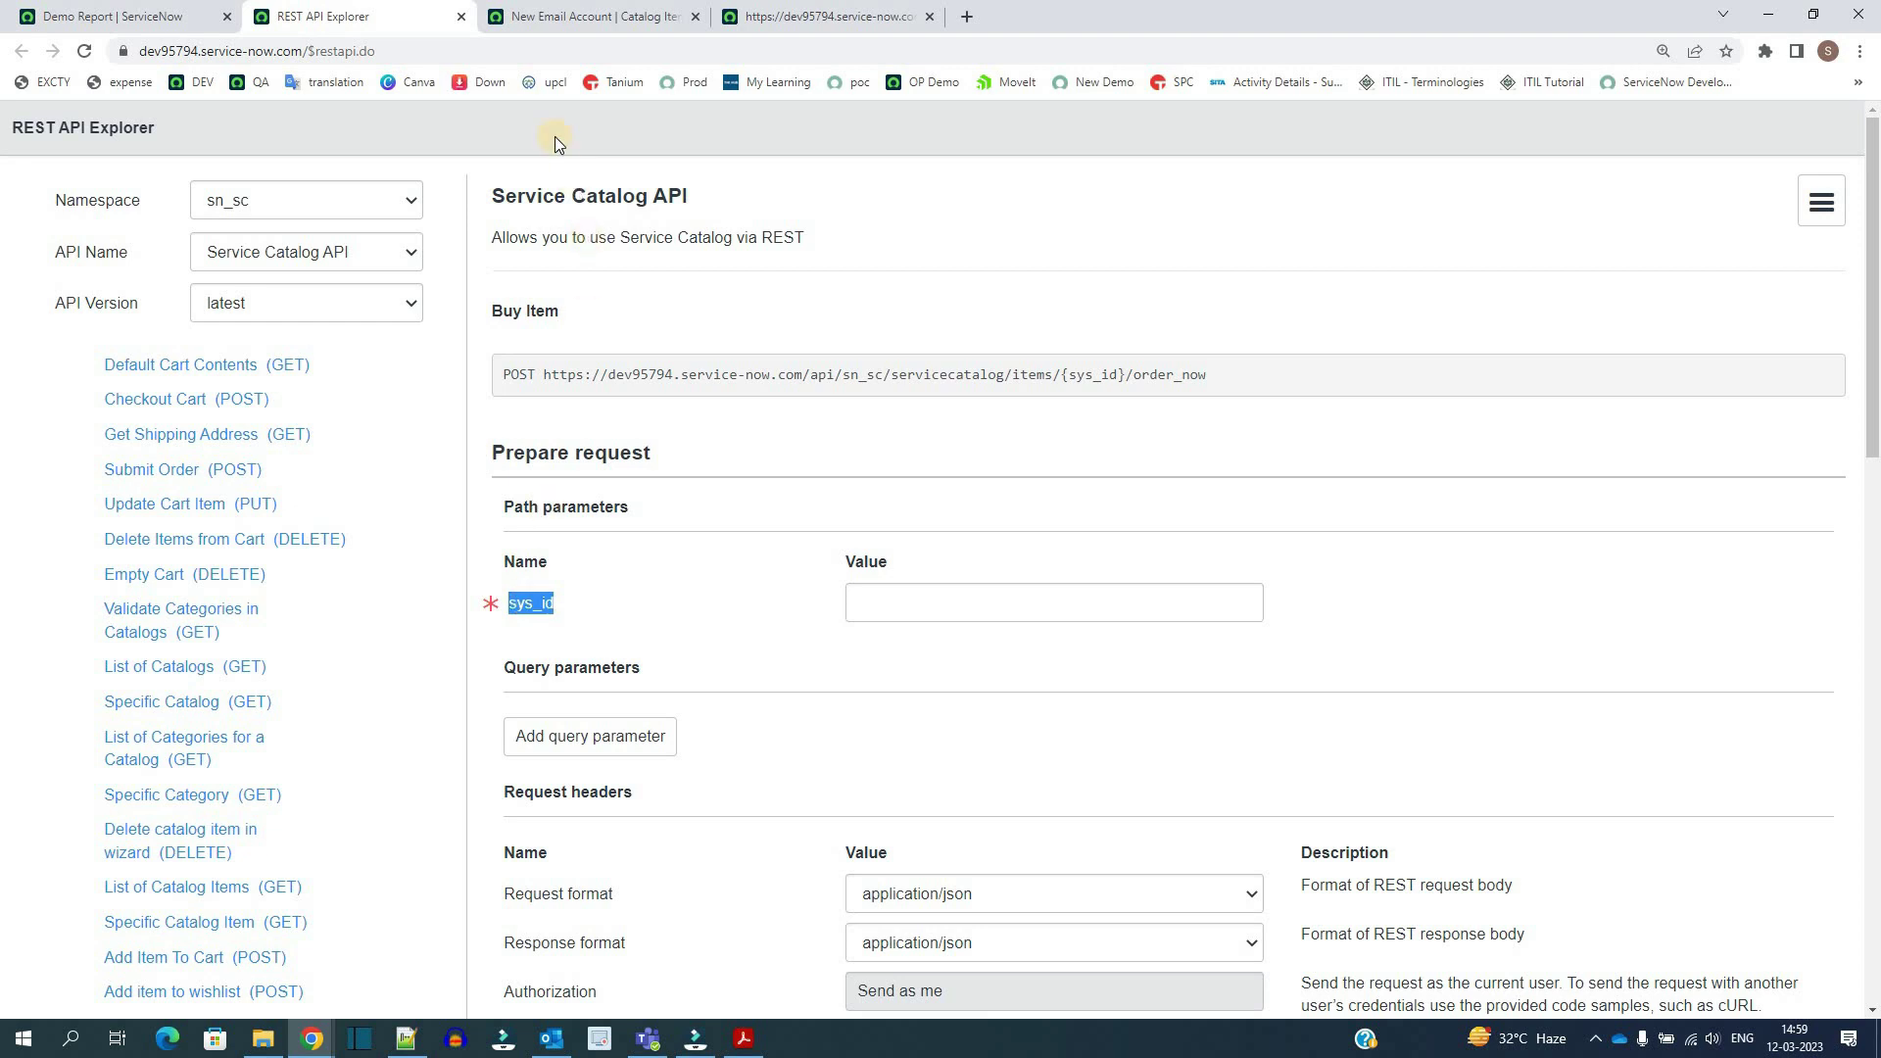
# Copy the New Email Account item's sys_id from its URL into the sys_id parameter.
pyautogui.click(565, 19)
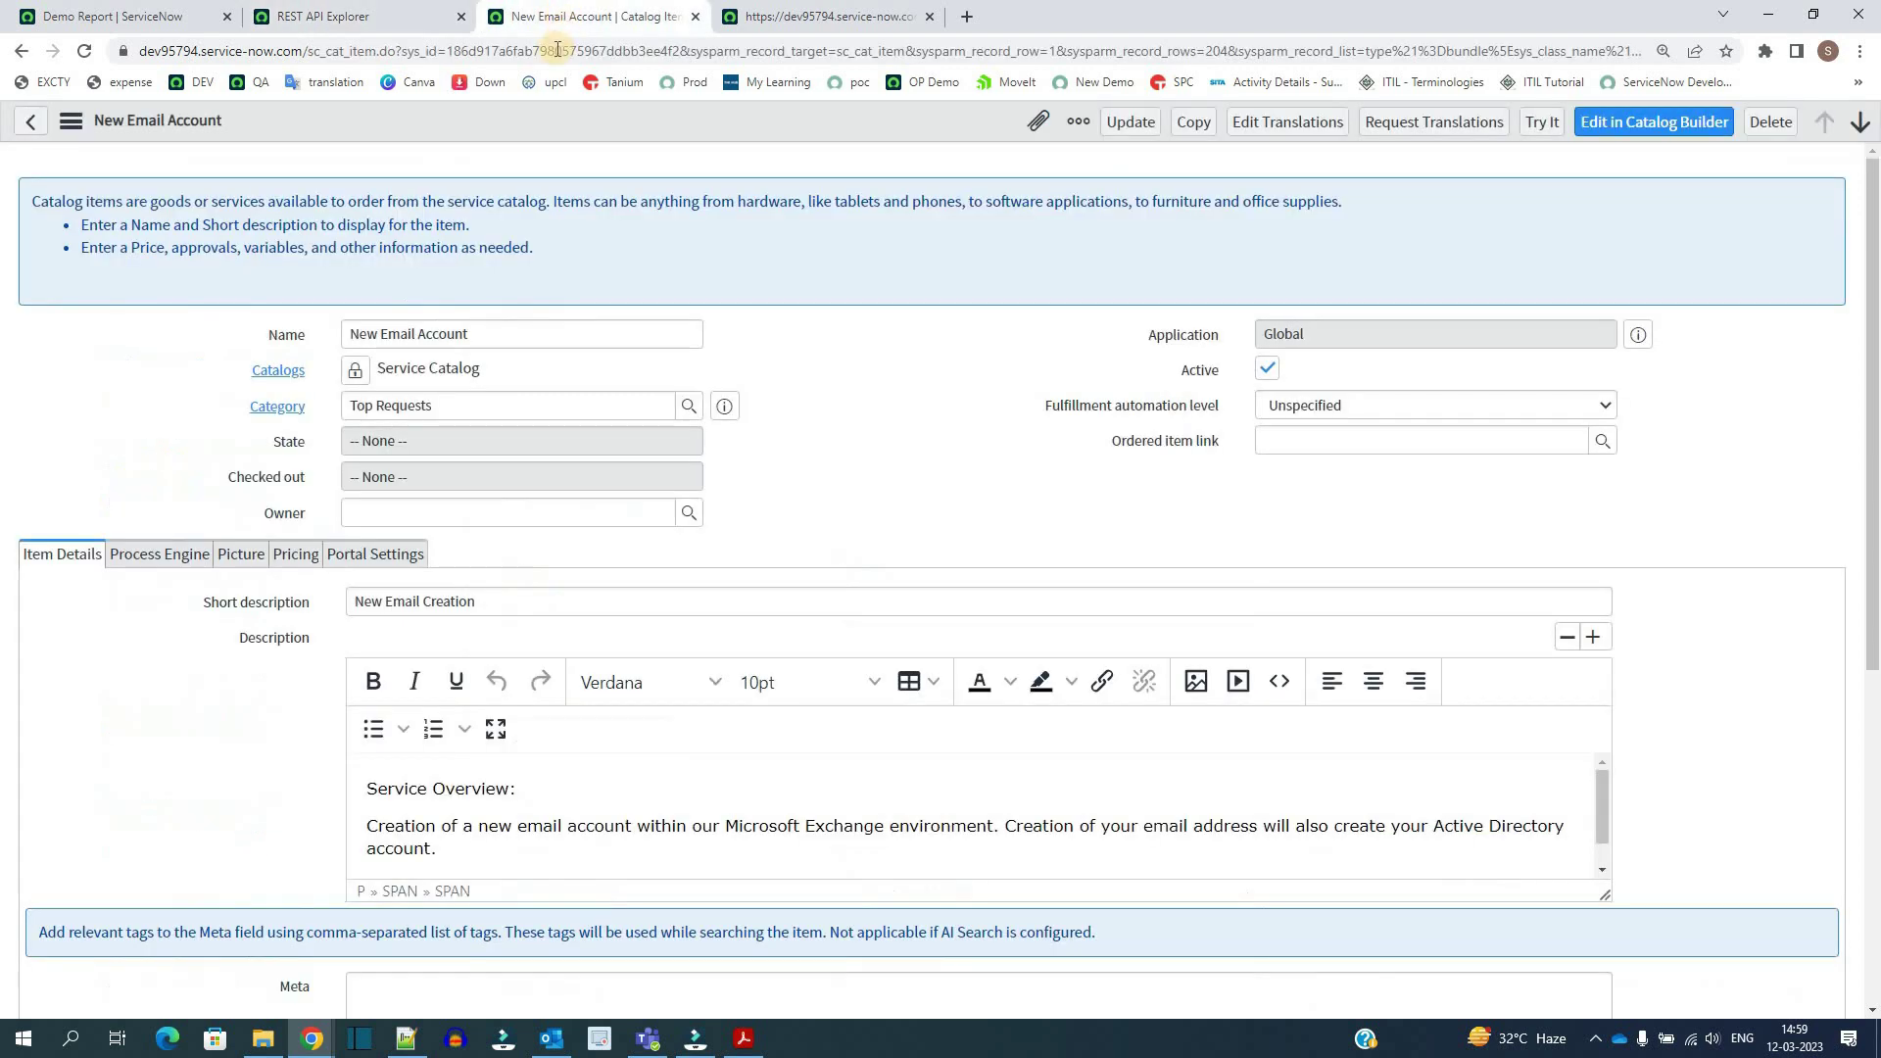
pyautogui.doubleClick(557, 51)
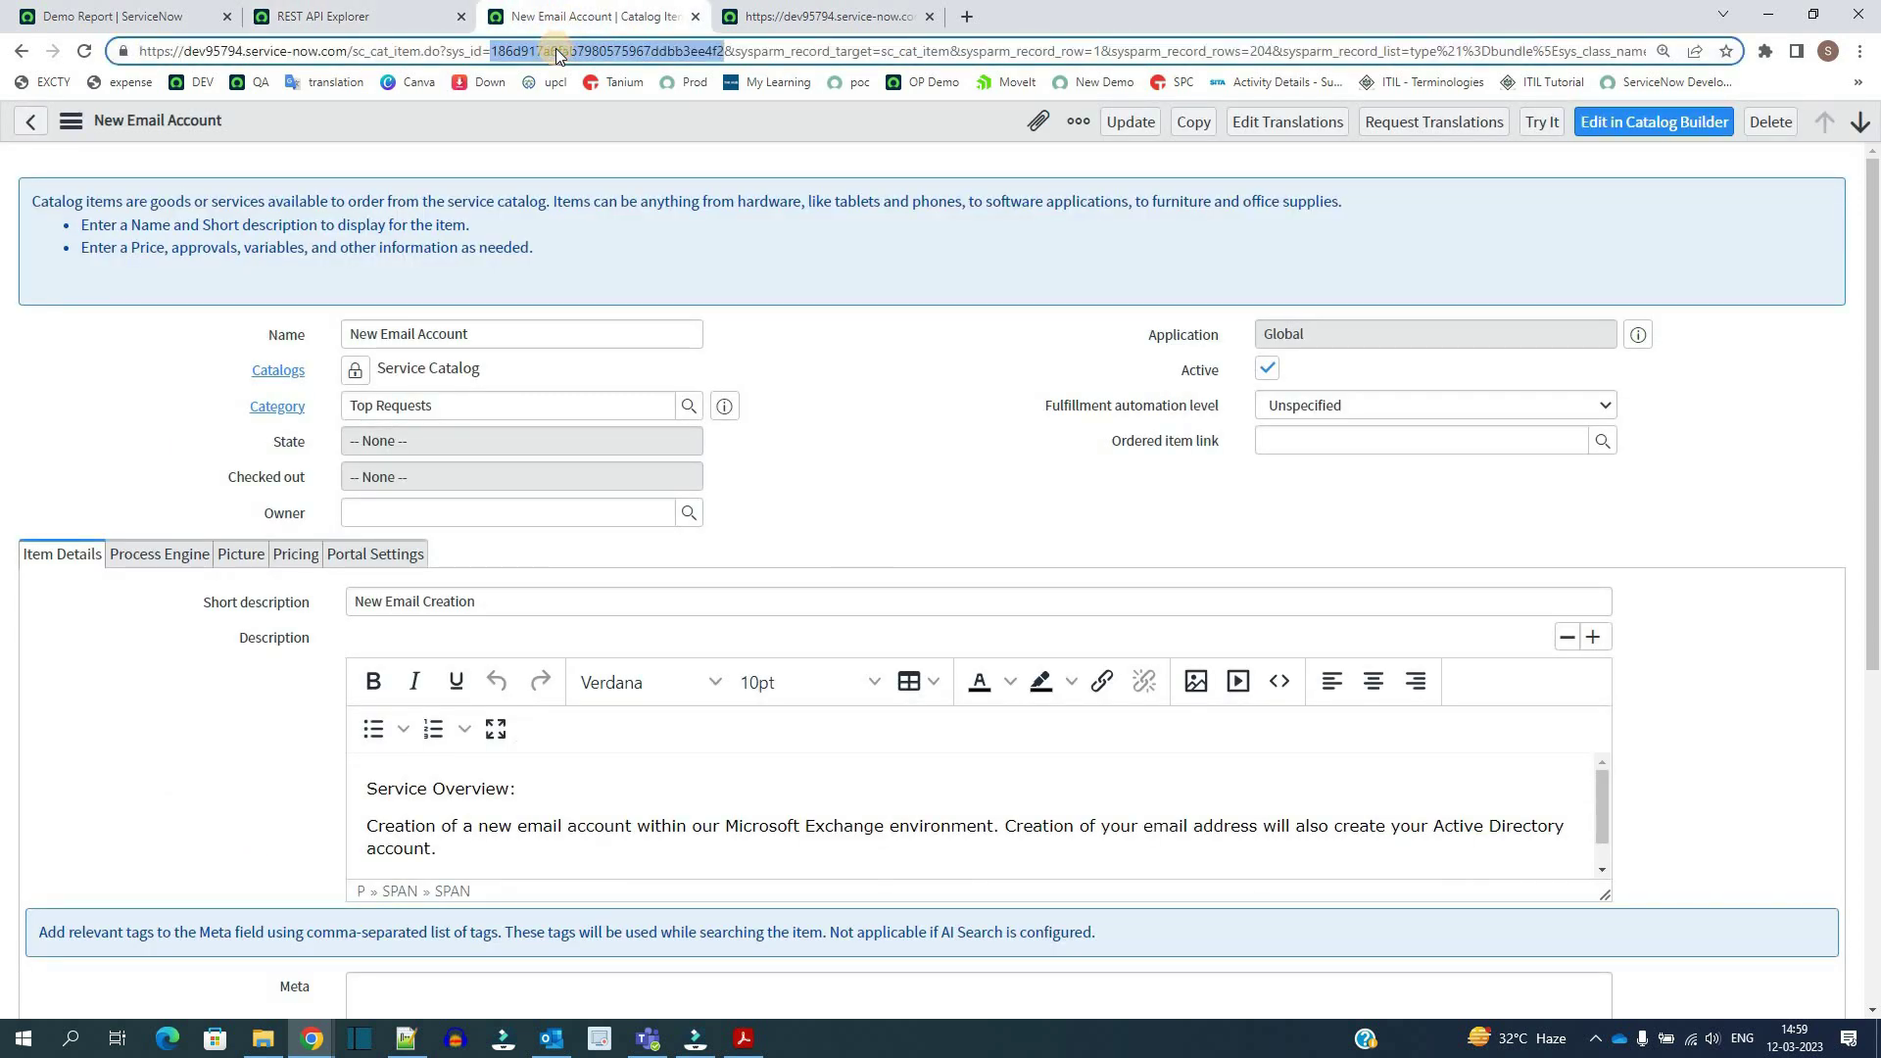
pyautogui.click(358, 15)
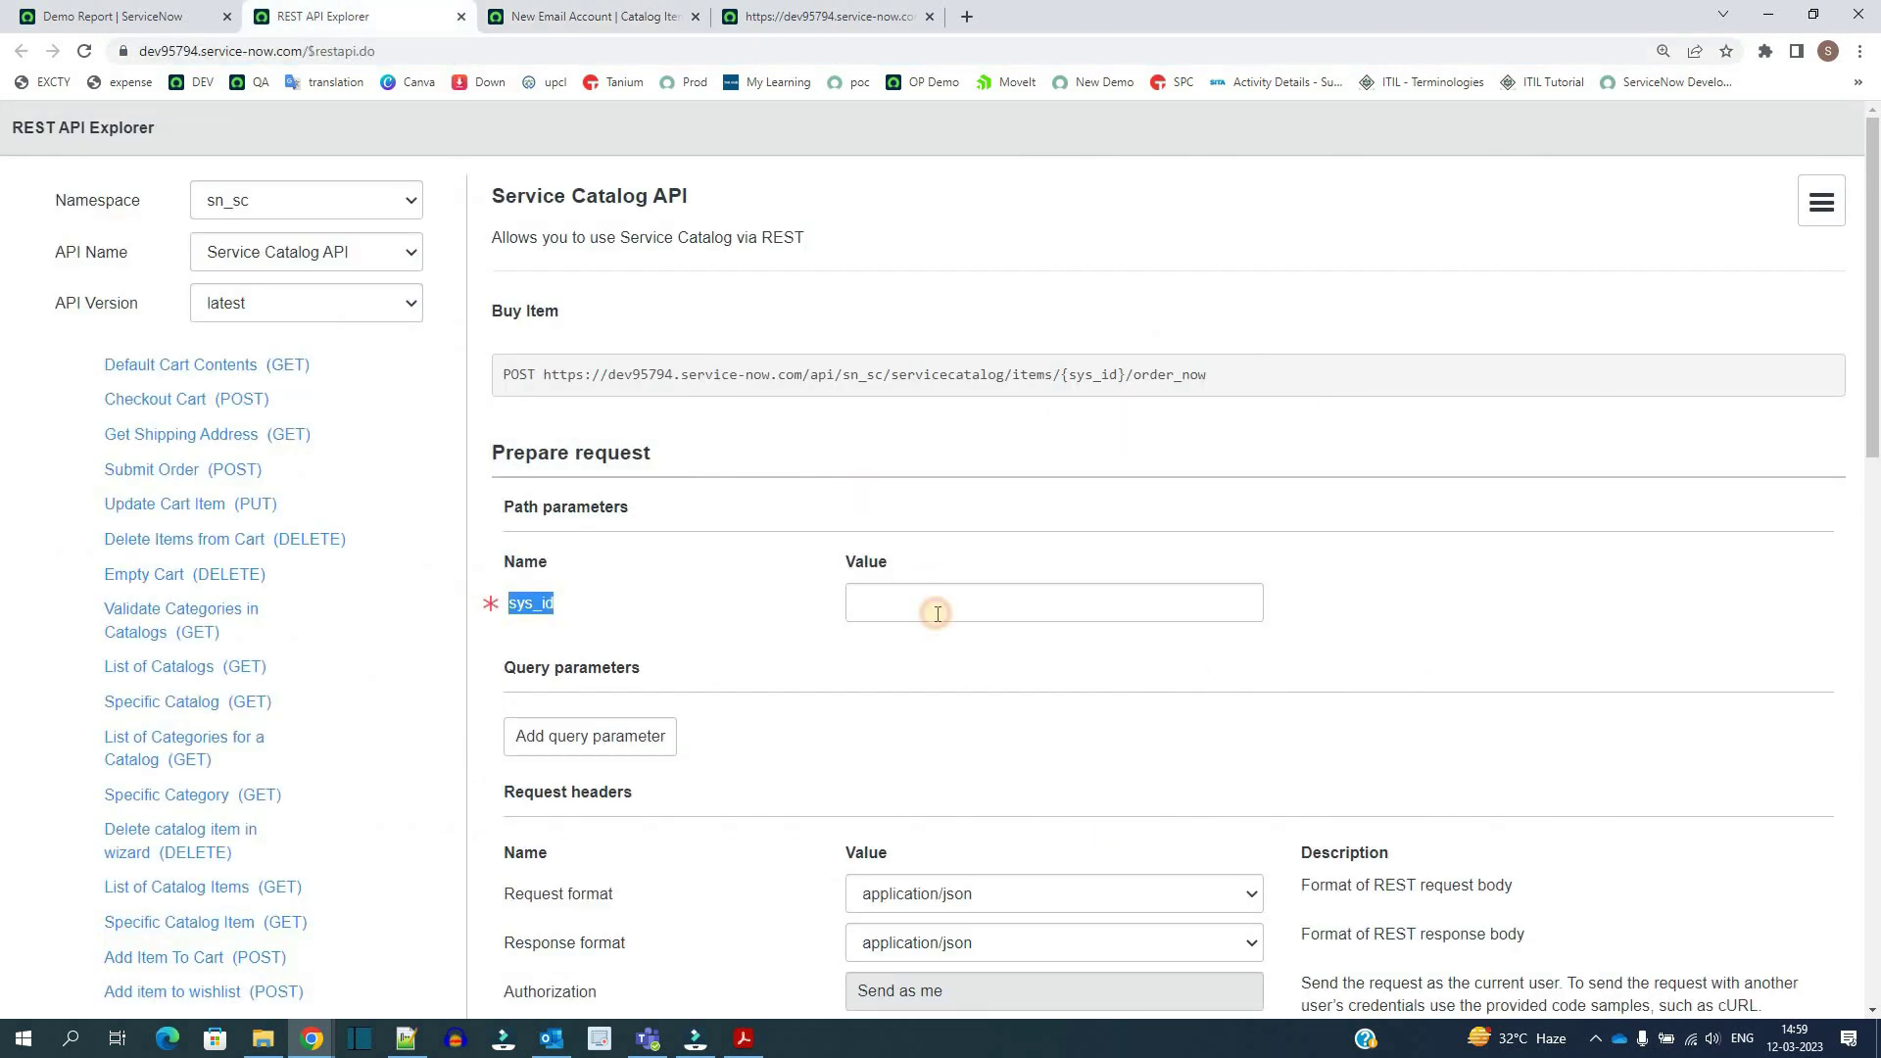
pyautogui.click(938, 614)
pyautogui.hotkey('ctrl', 'v')
# Commit the sys_id value and review the Request headers section and Authorization header.
pyautogui.click(684, 635)
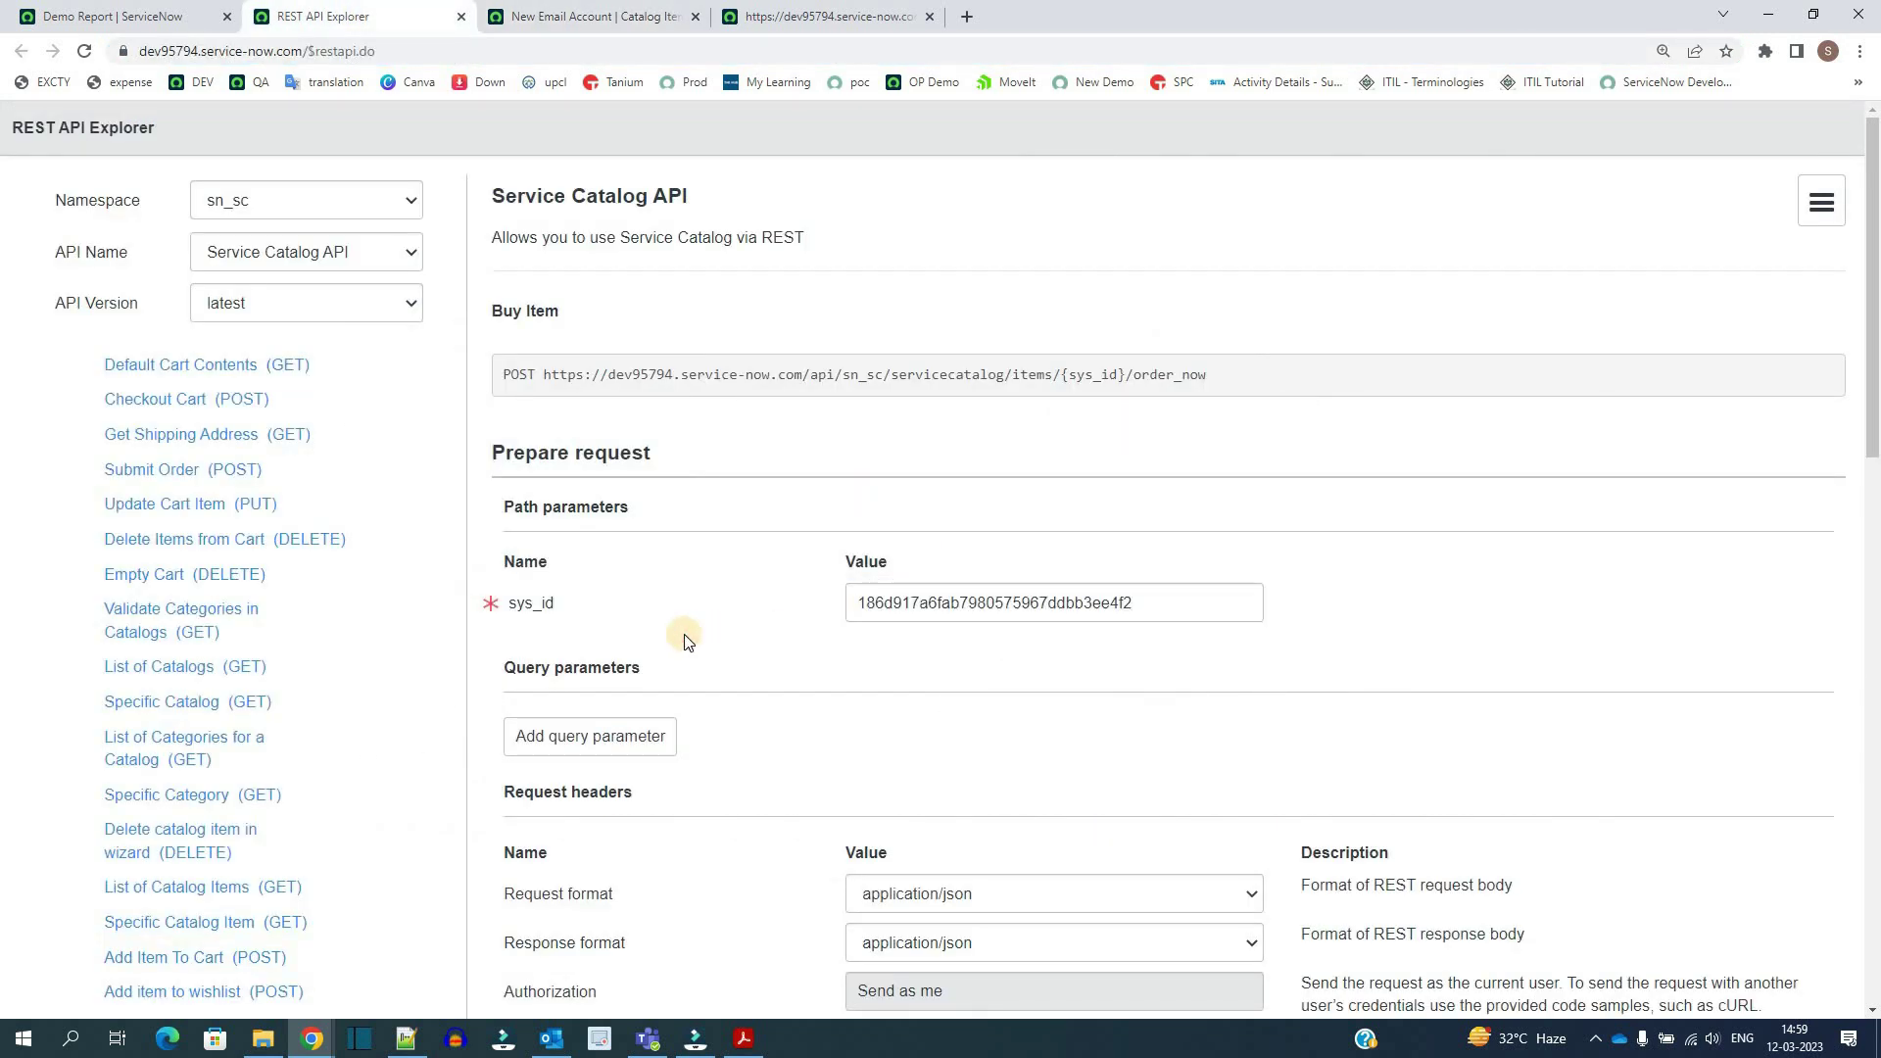
pyautogui.scroll(-3, 578, 504)
pyautogui.tripleClick(580, 502)
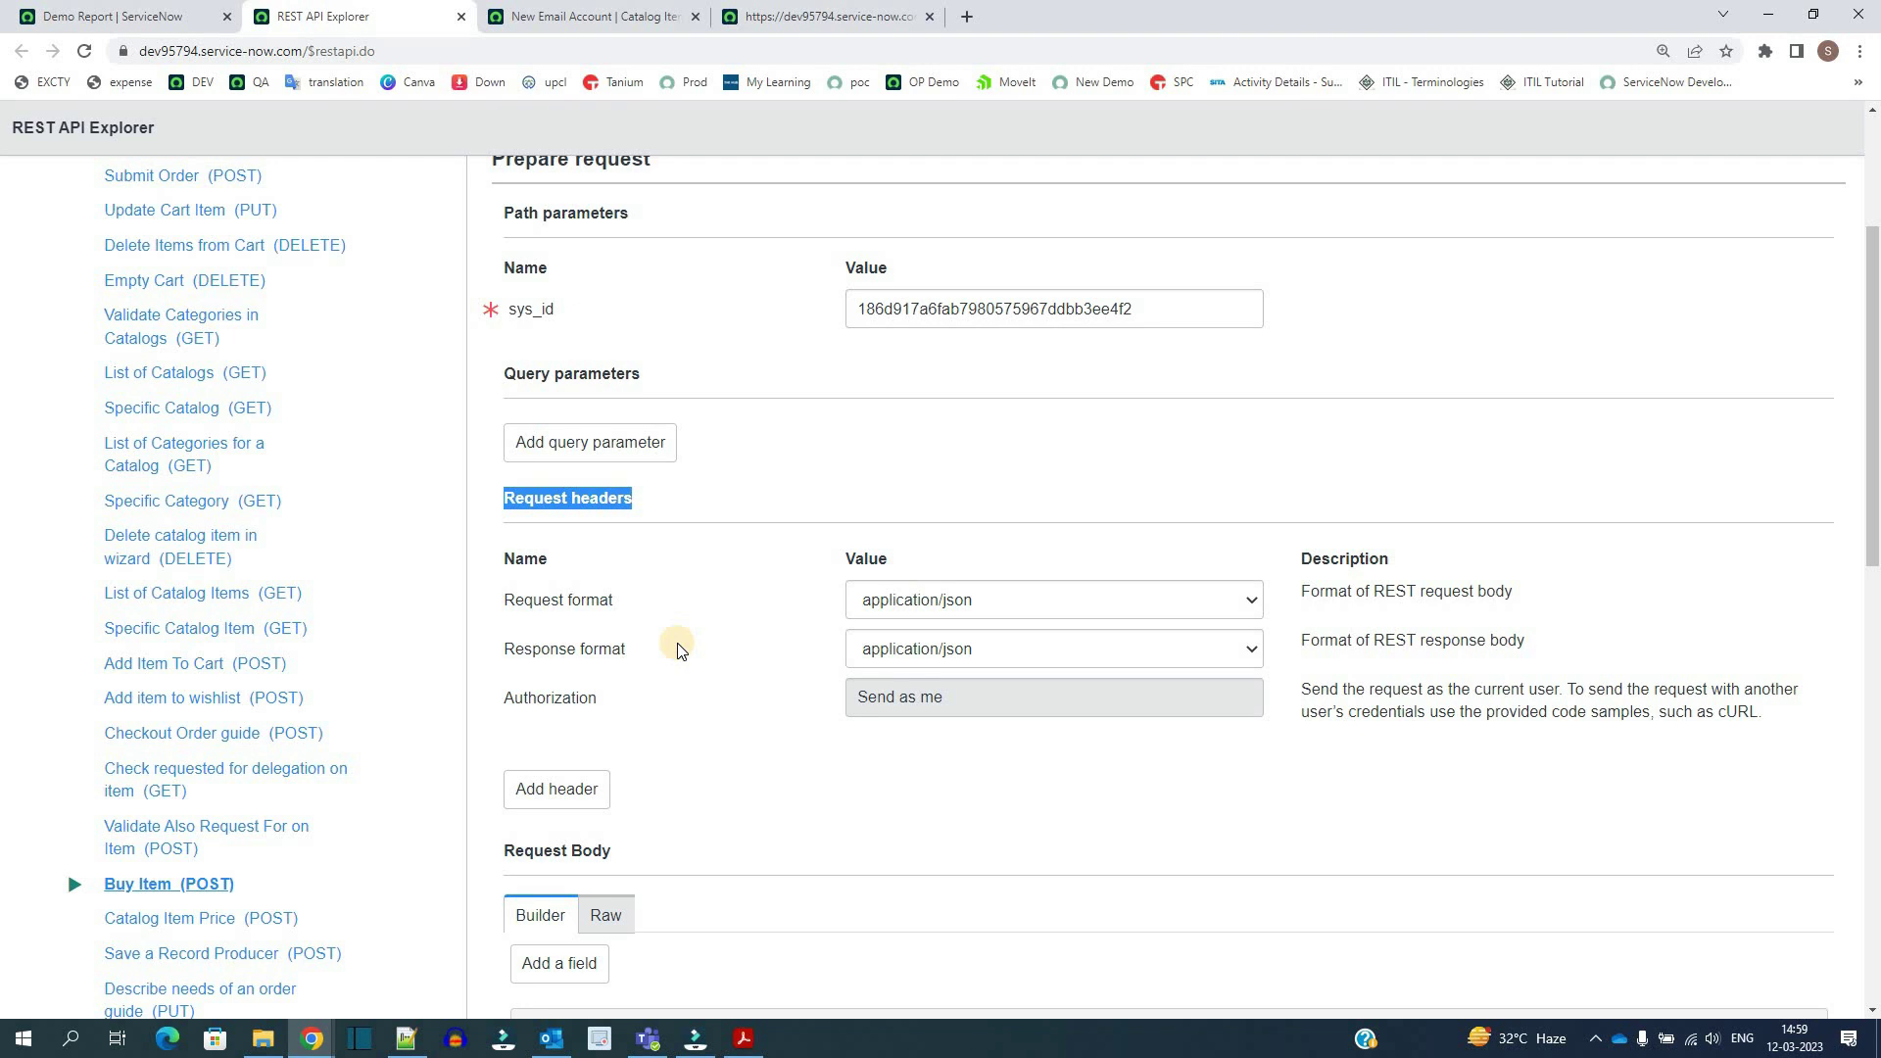
pyautogui.doubleClick(545, 706)
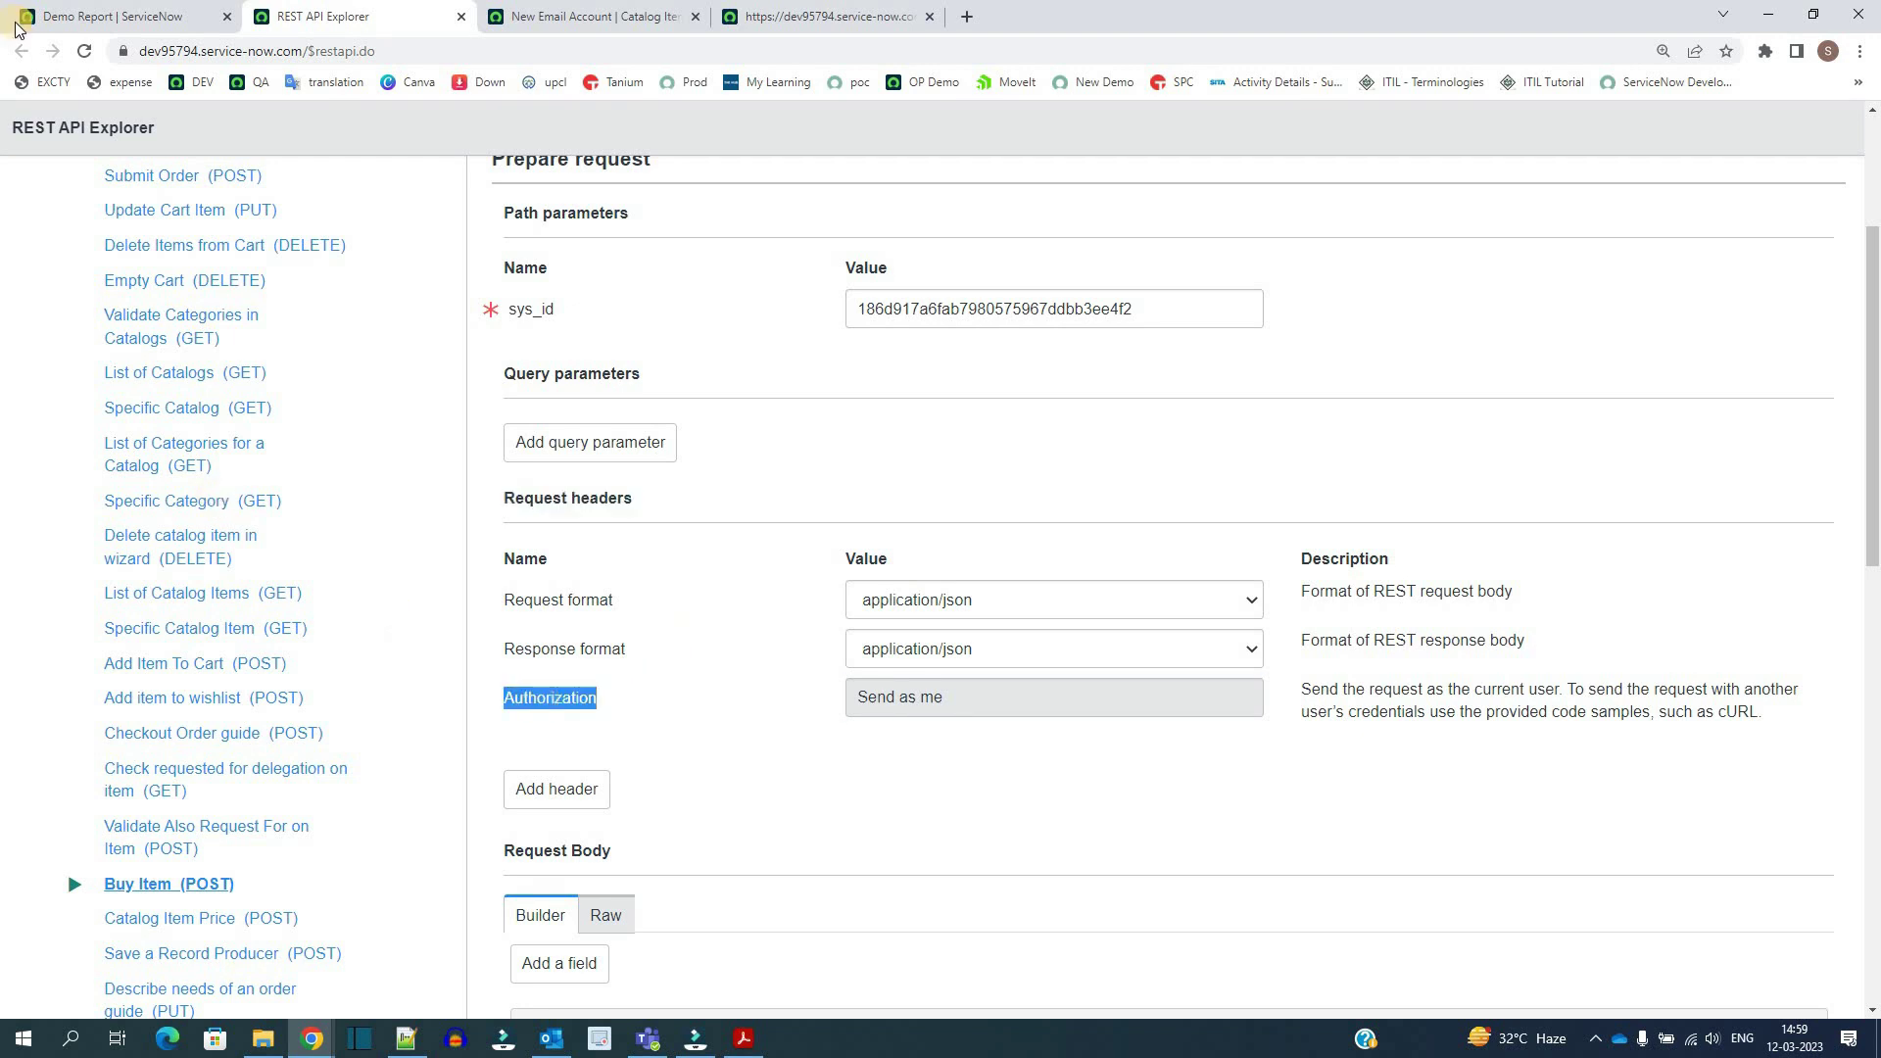
pyautogui.click(59, 15)
pyautogui.click(327, 27)
# Keep authorization as Send as me and add a new empty request header row.
pyautogui.click(1080, 712)
pyautogui.click(1080, 713)
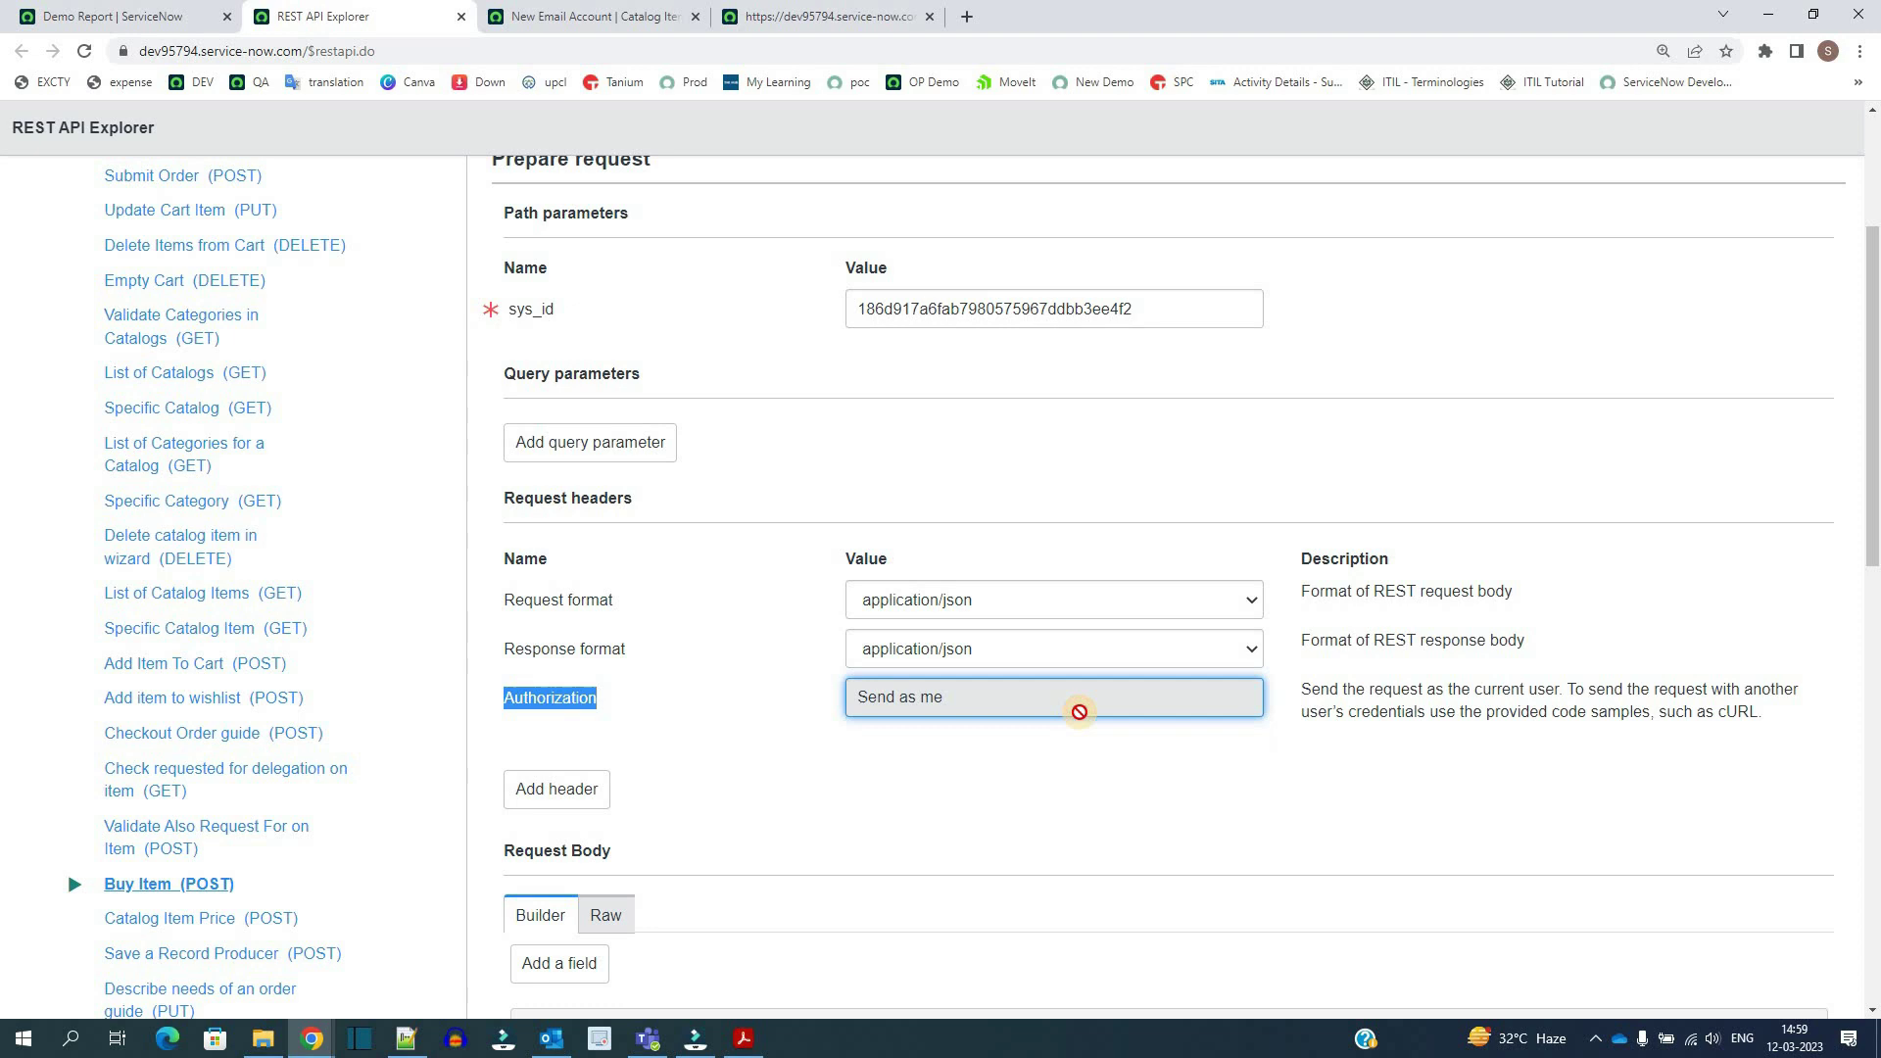
pyautogui.click(70, 8)
pyautogui.hotkey('ctrl', 'Tab')
pyautogui.click(759, 706)
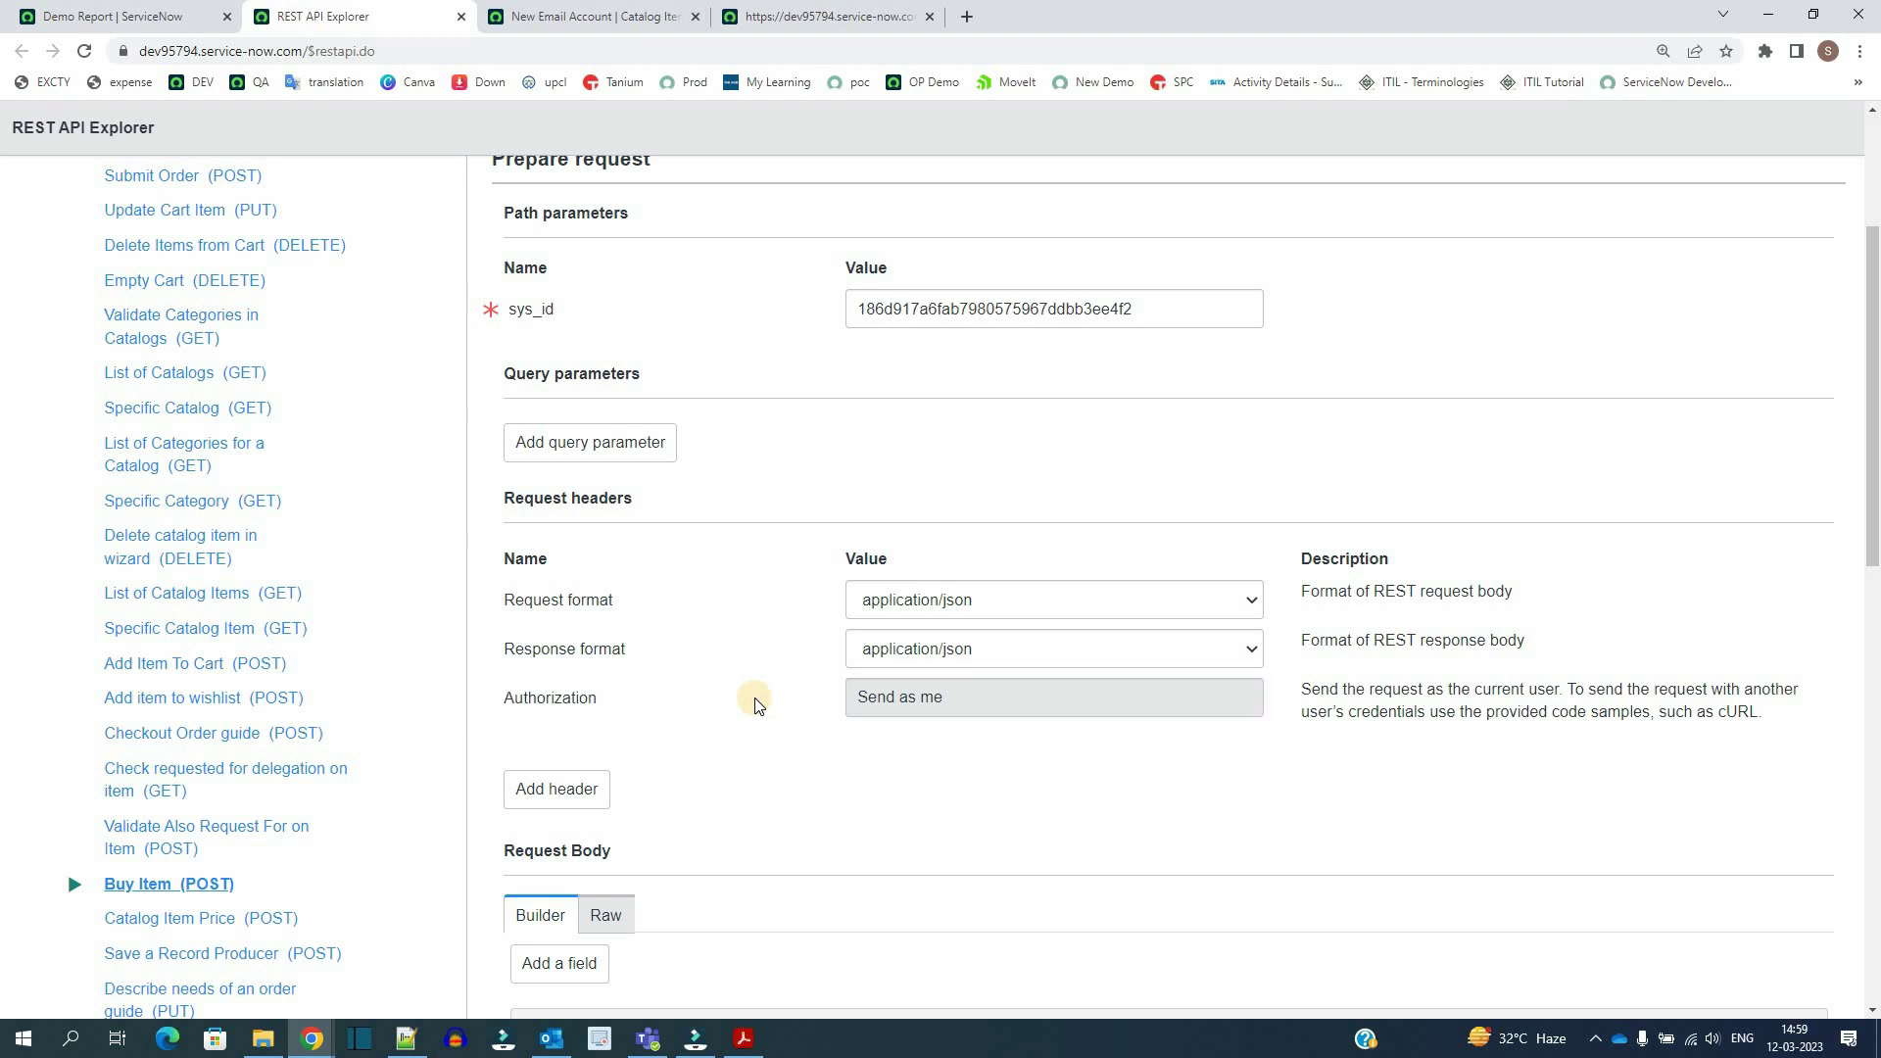
pyautogui.click(571, 790)
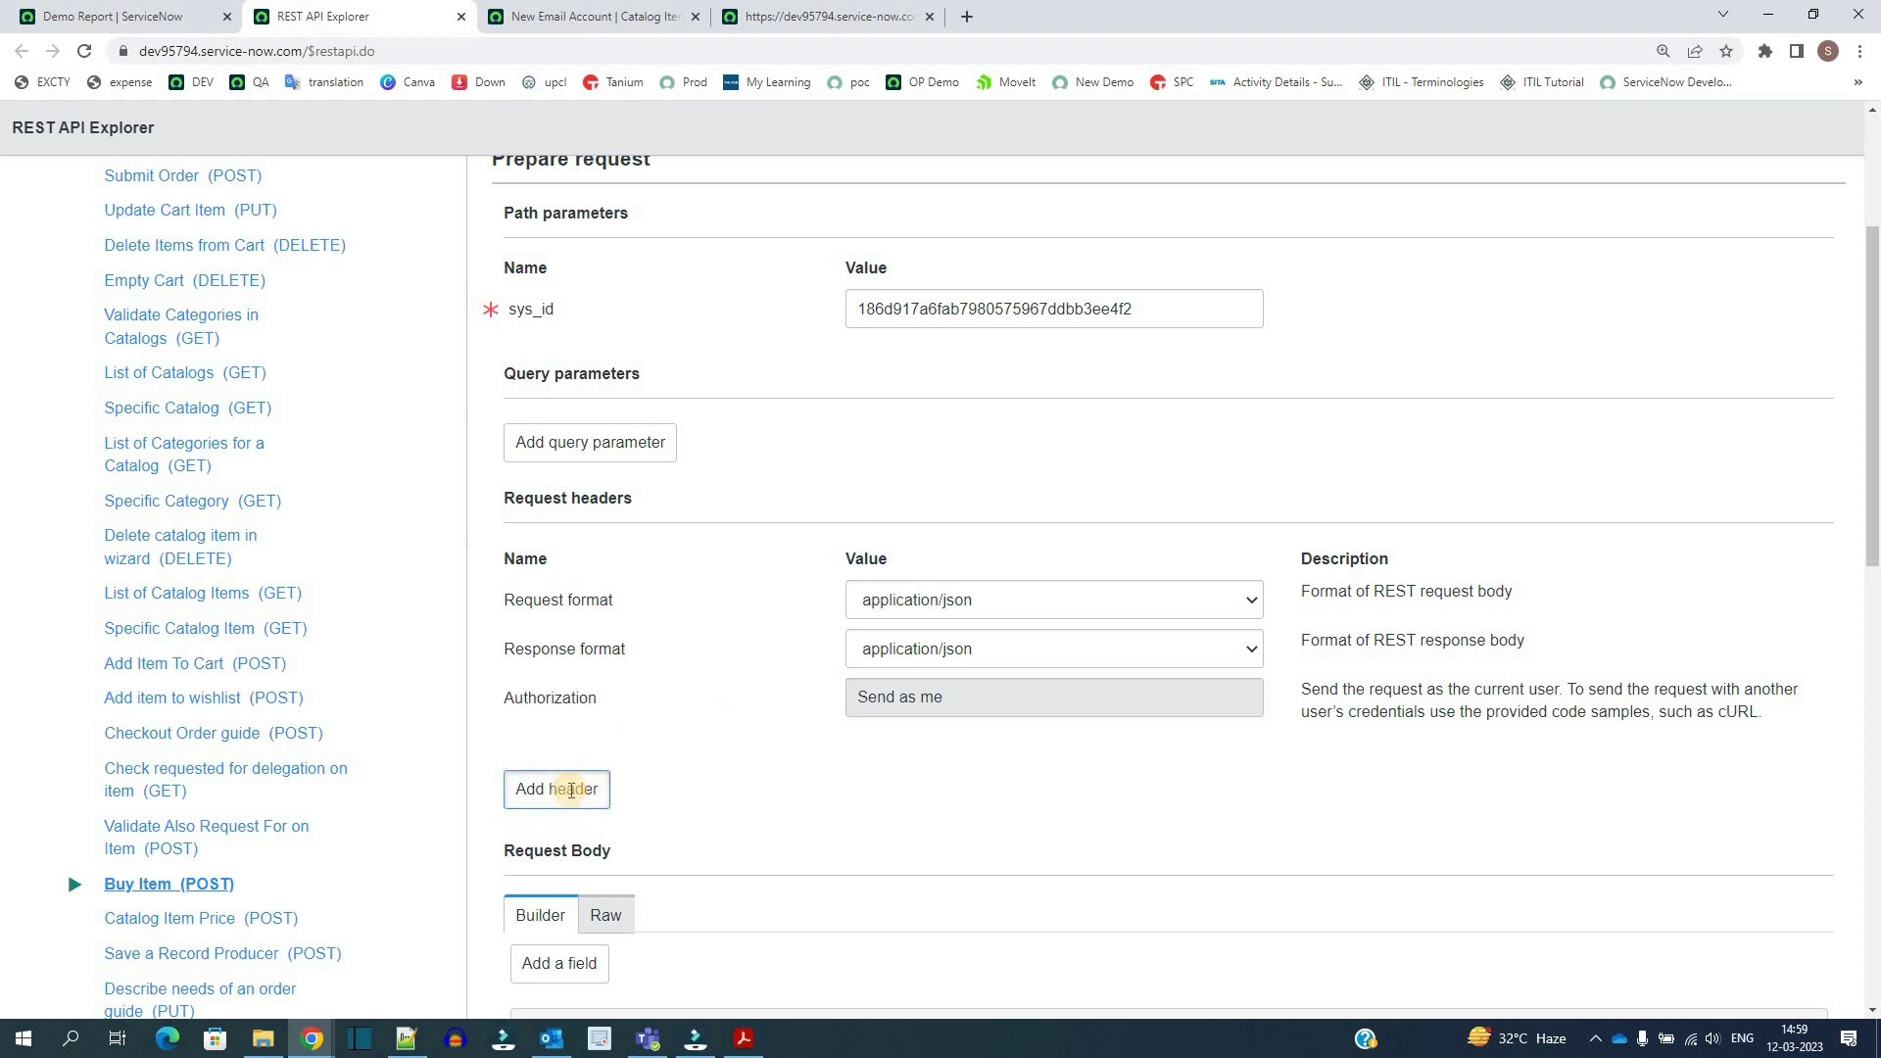
pyautogui.click(1056, 793)
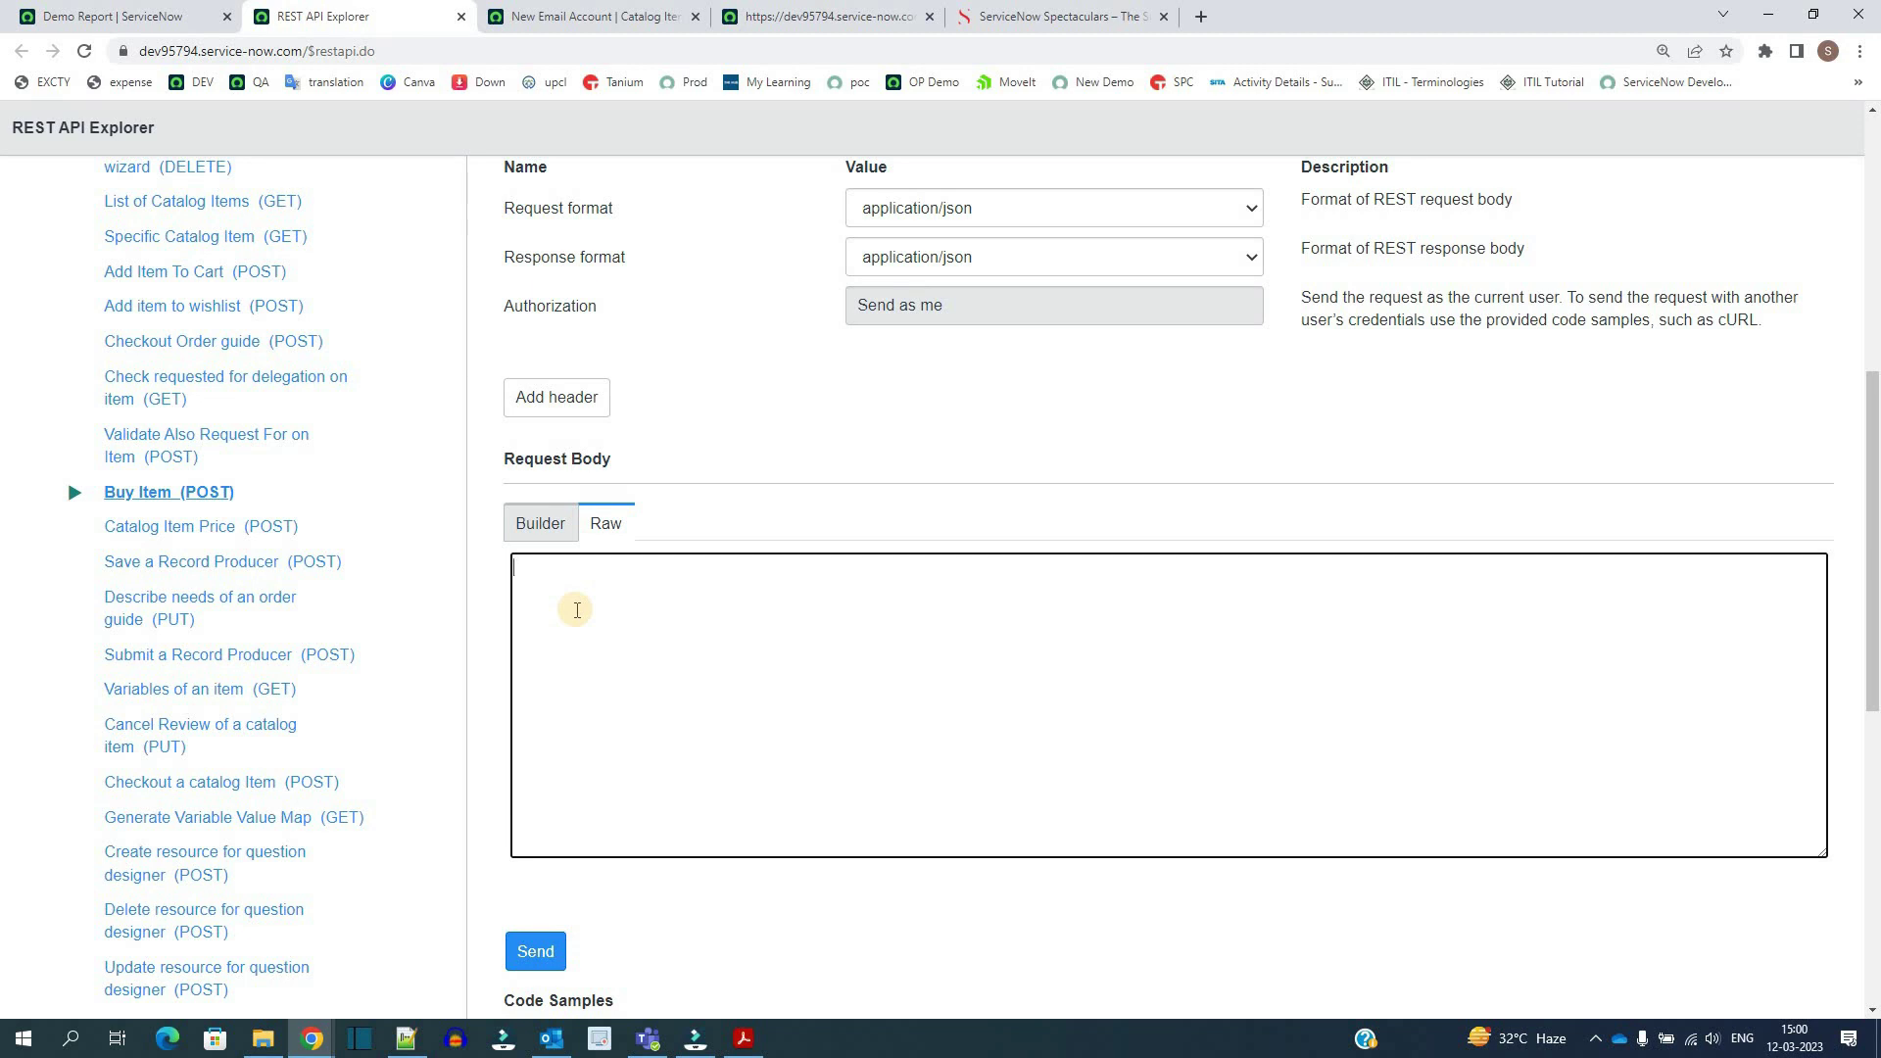
# Inspect the catalog item's new_email variable and its 'Preferred Email address' question.
pyautogui.hotkey('ctrl', 'Tab')
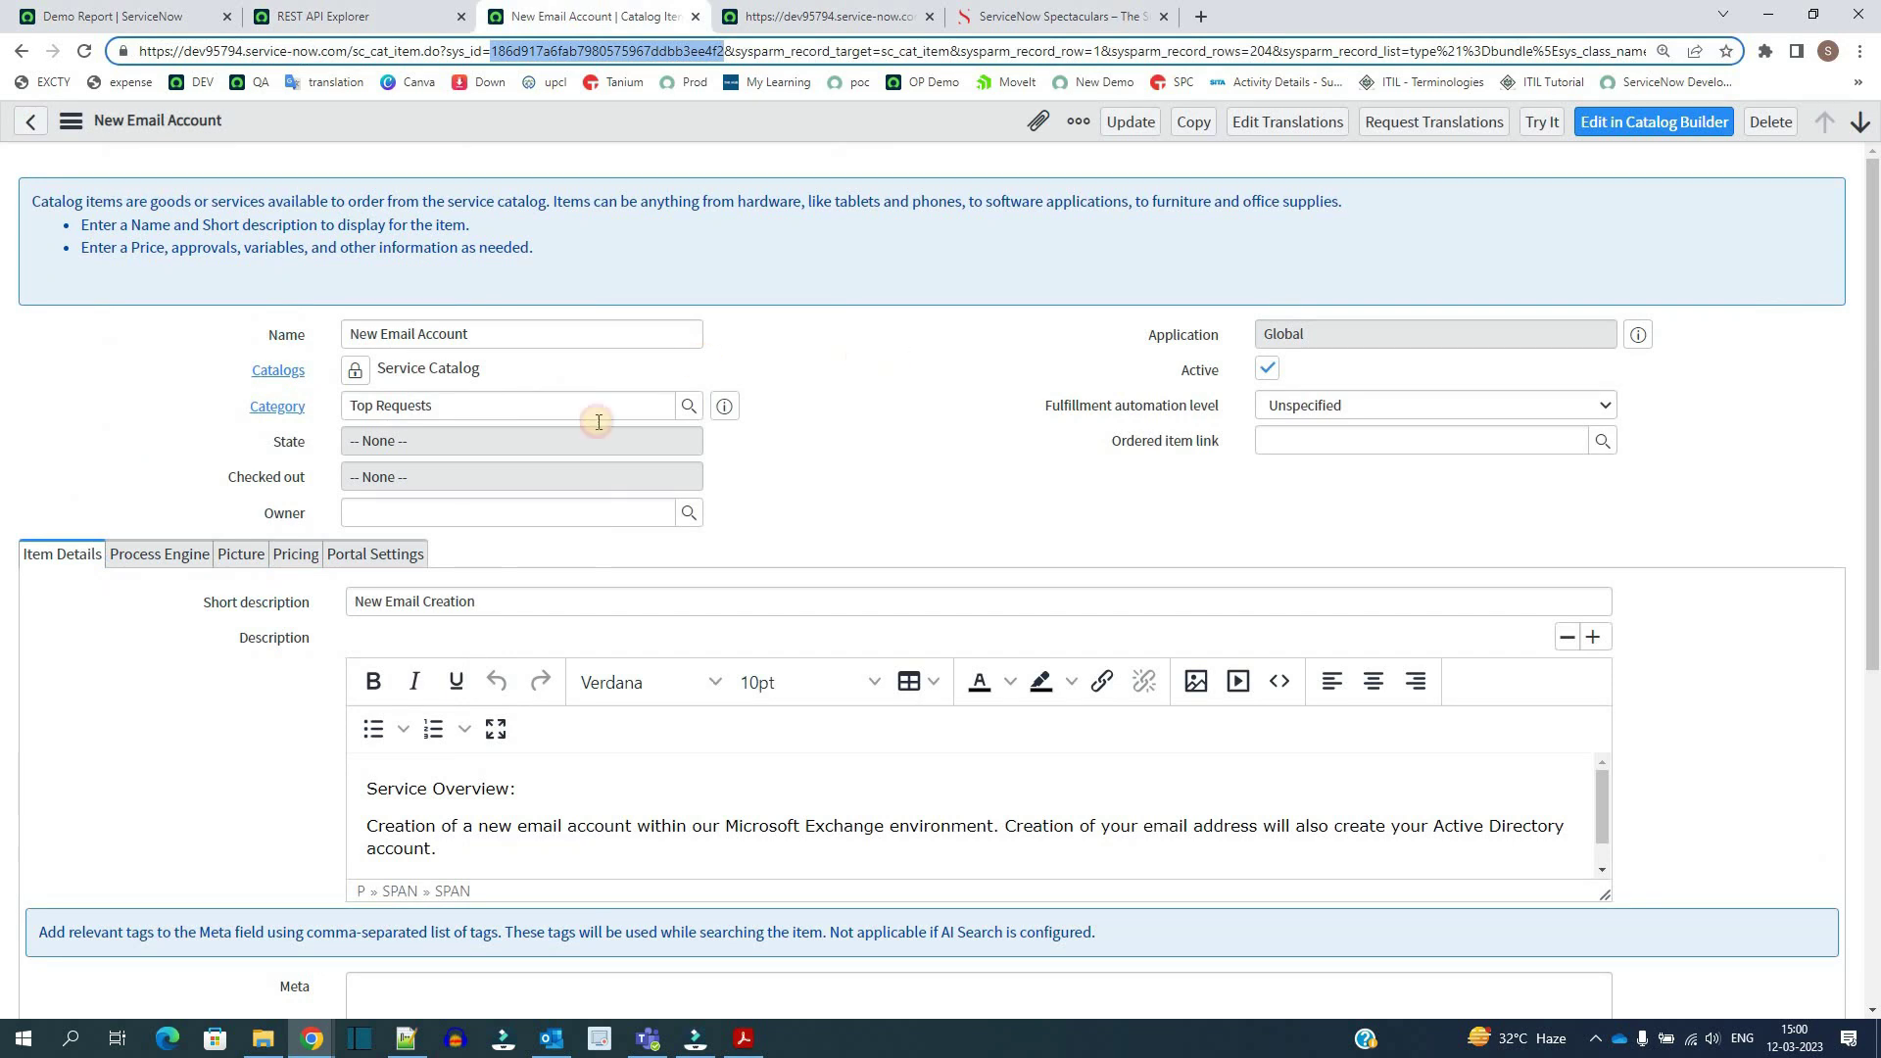
pyautogui.scroll(-5, 137, 705)
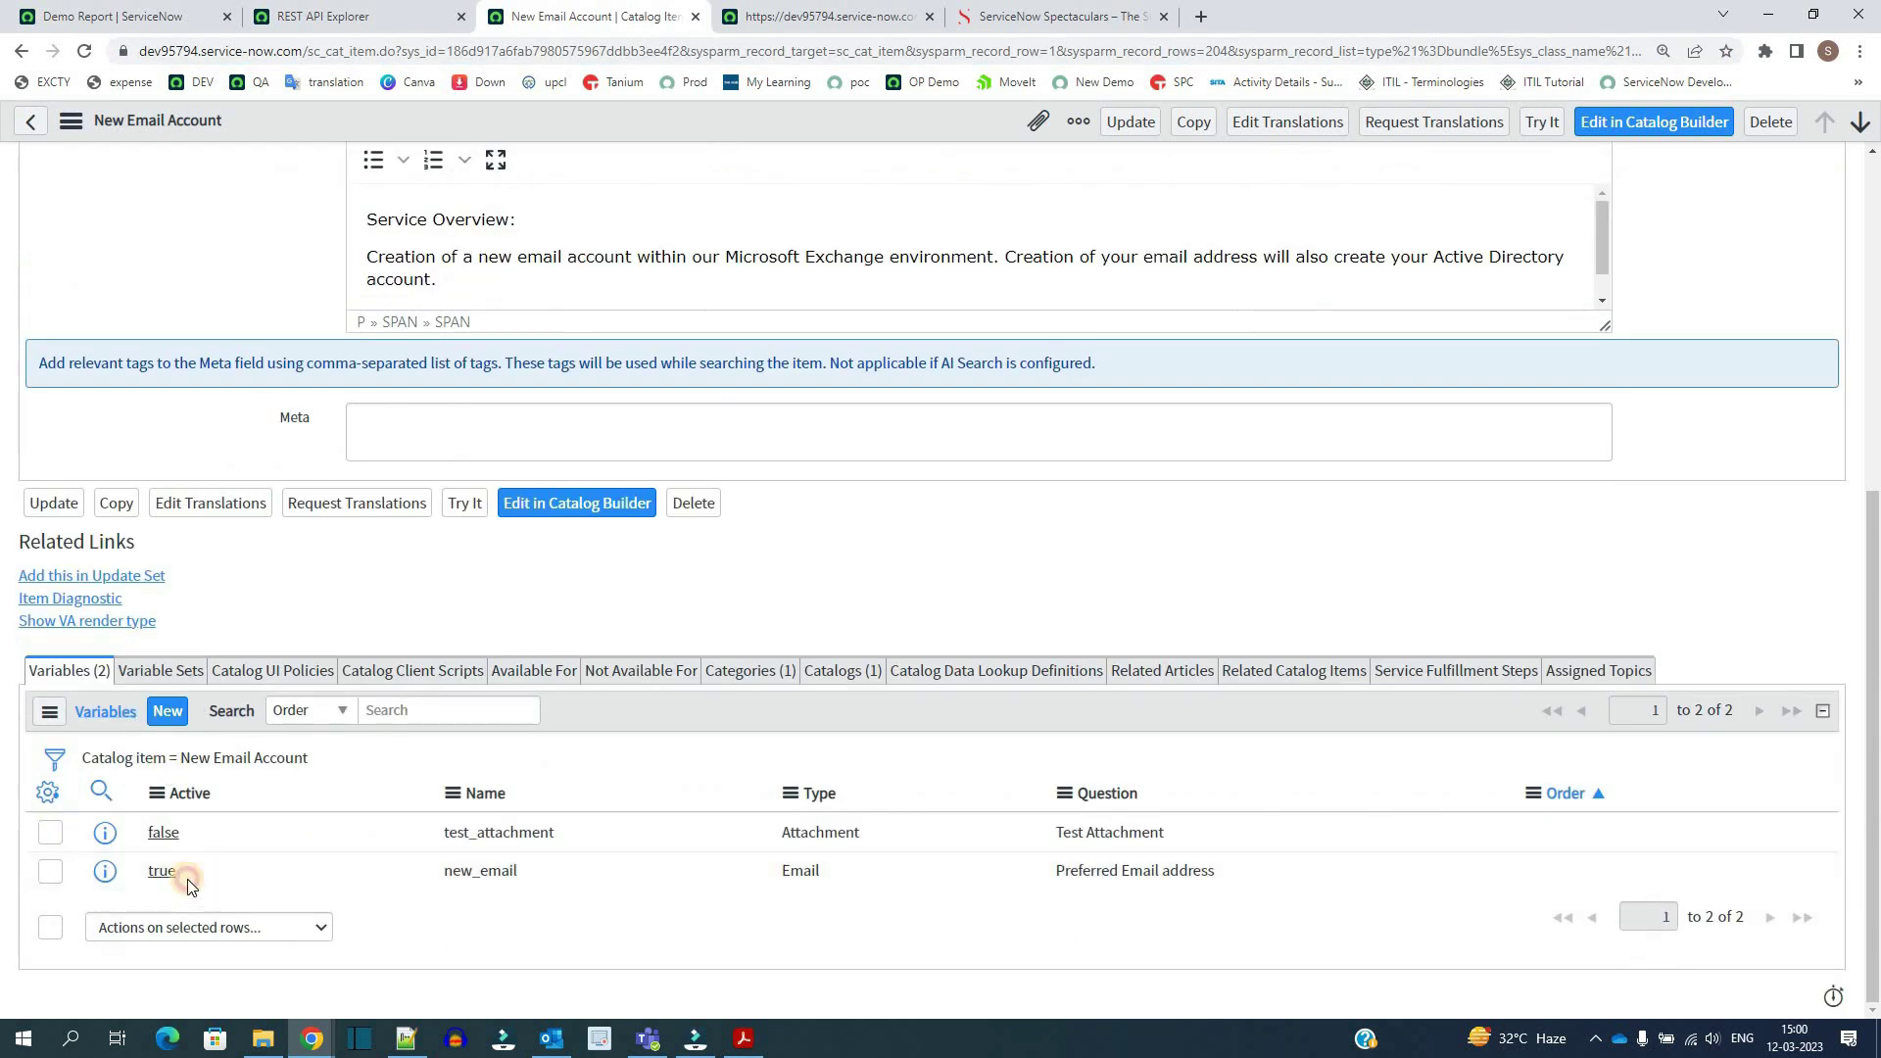
pyautogui.doubleClick(485, 872)
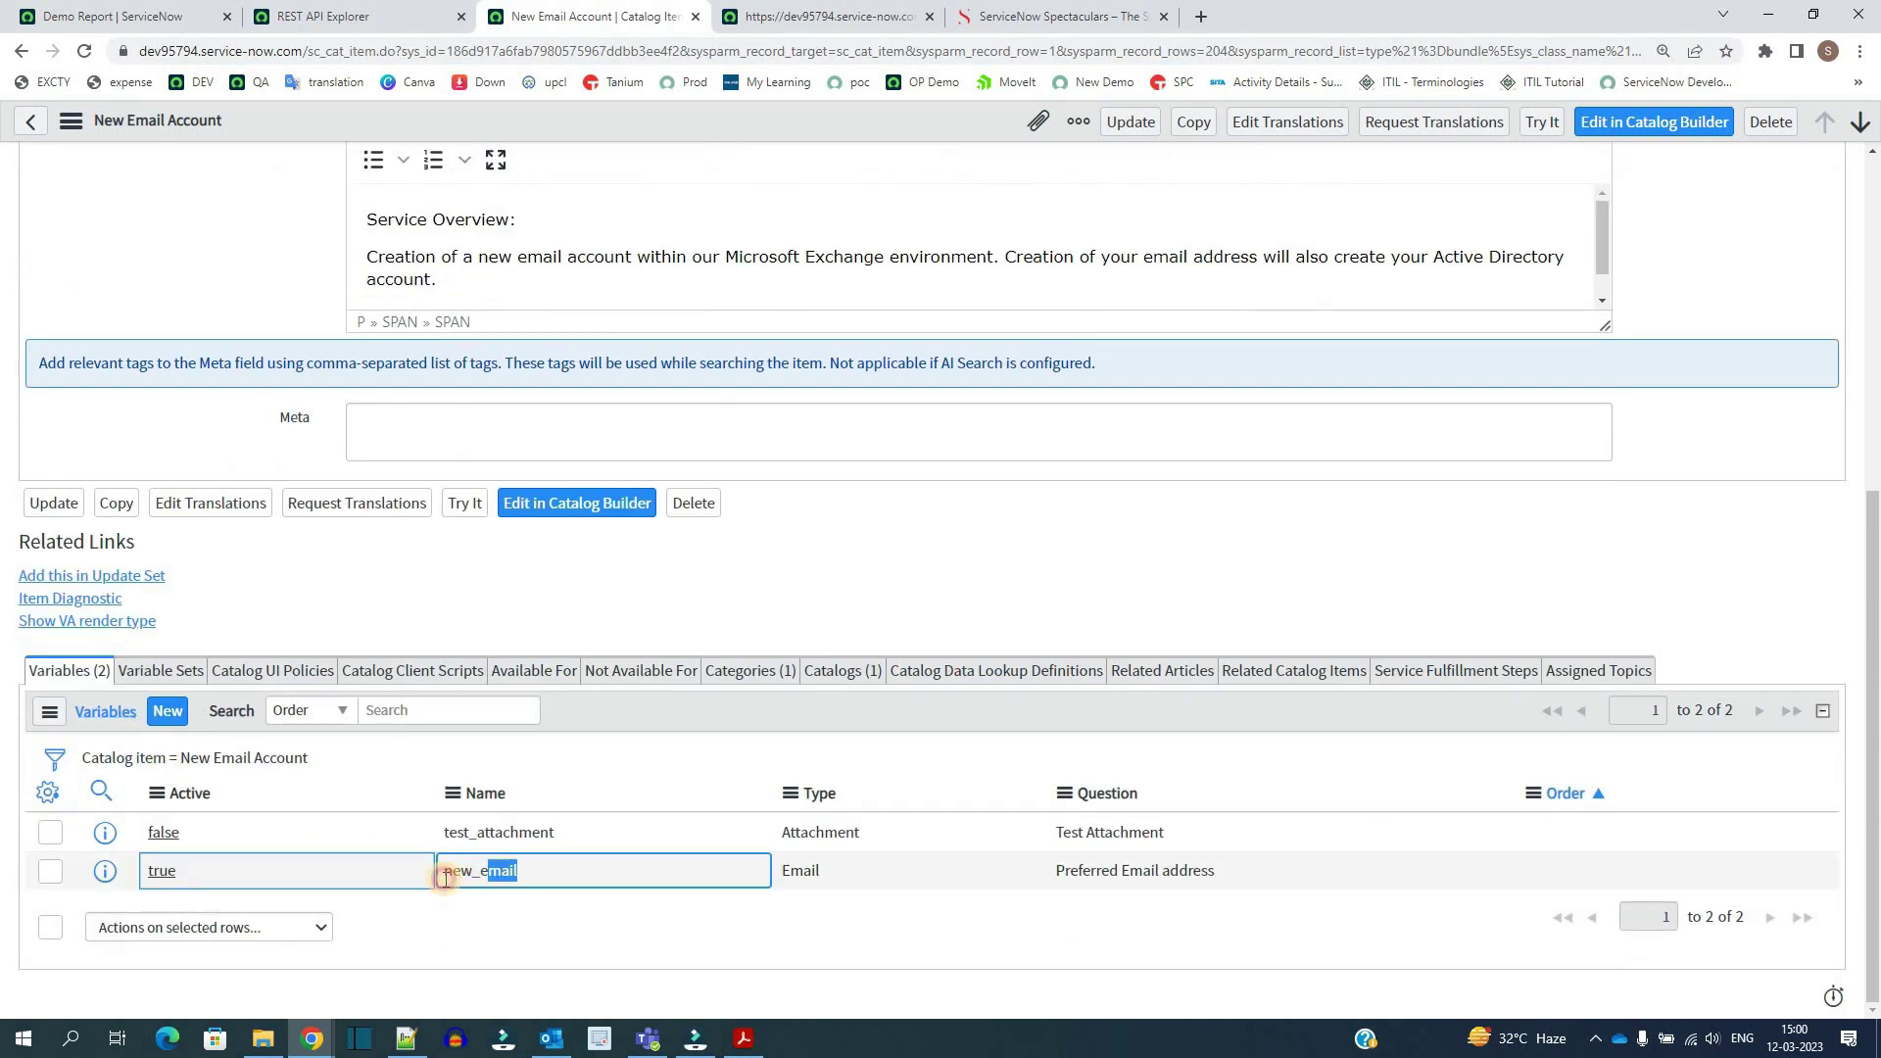
pyautogui.moveTo(445, 879); pyautogui.dragTo(443, 875)
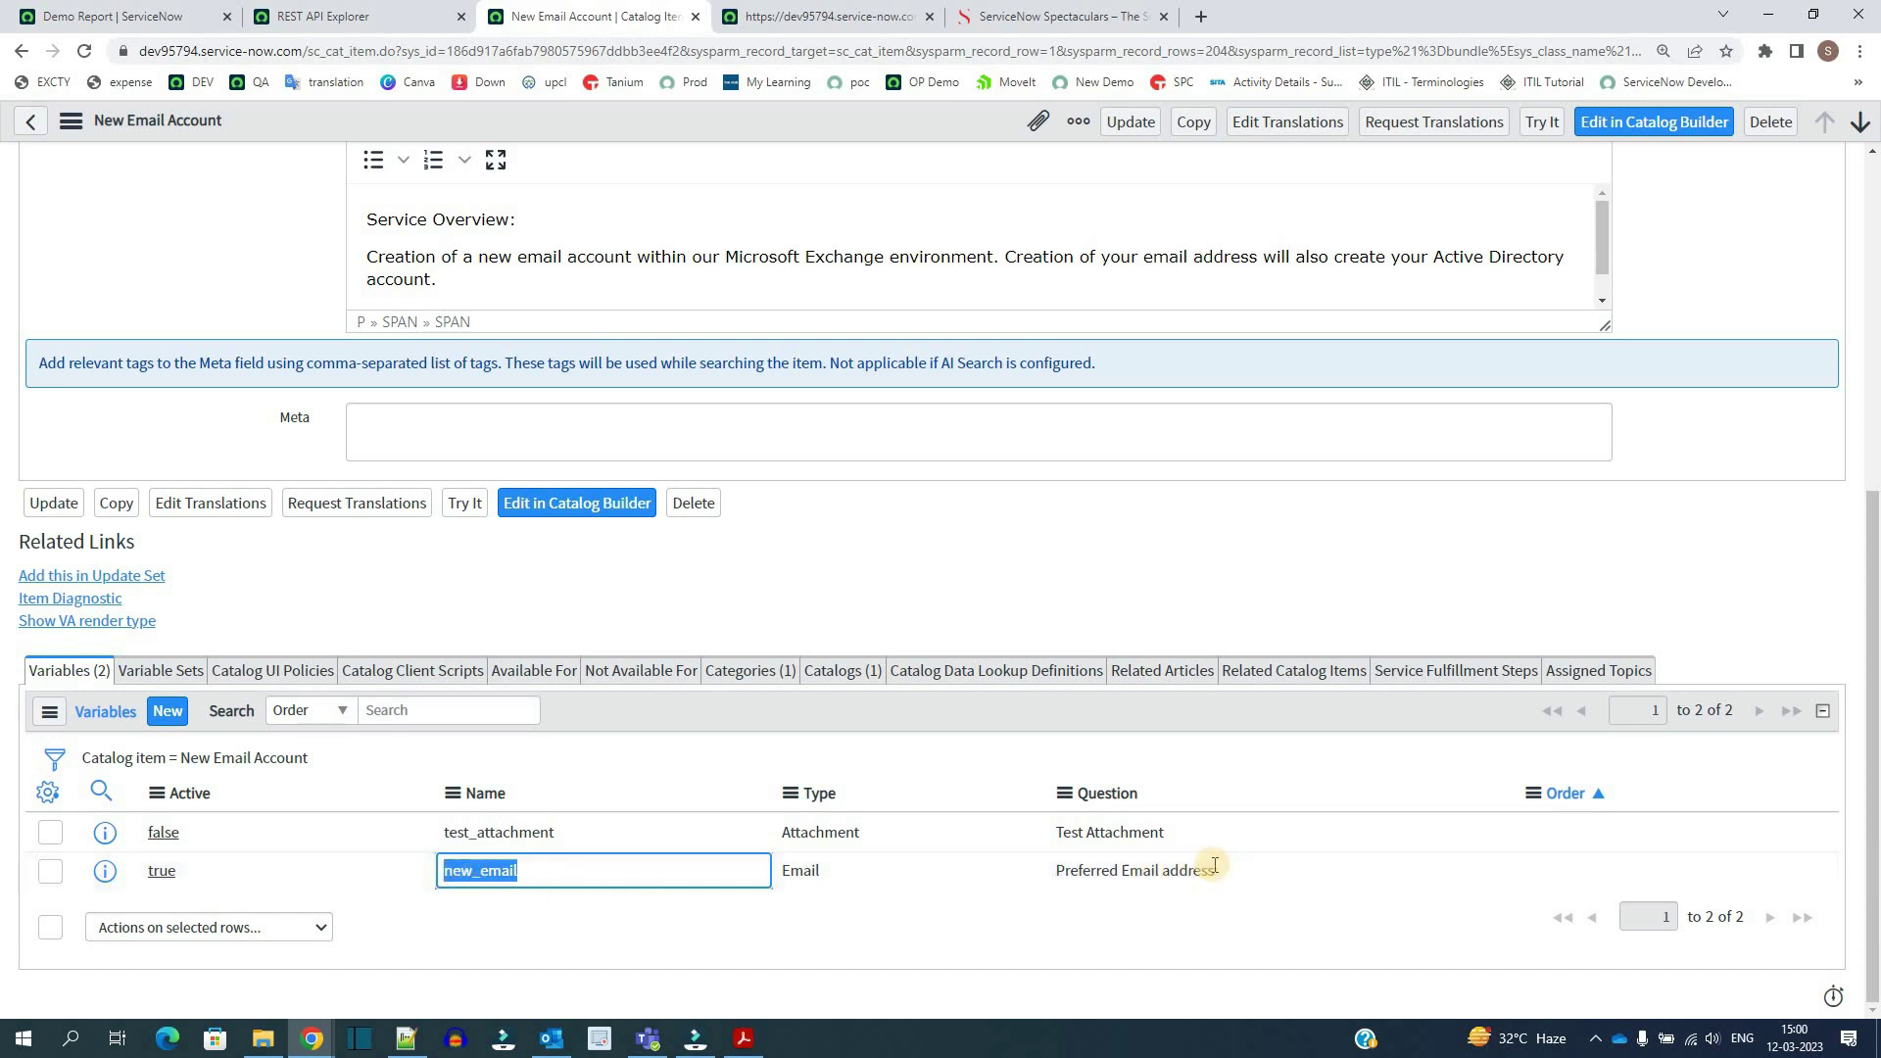
pyautogui.moveTo(1215, 865); pyautogui.dragTo(1054, 881)
pyautogui.doubleClick(1054, 882)
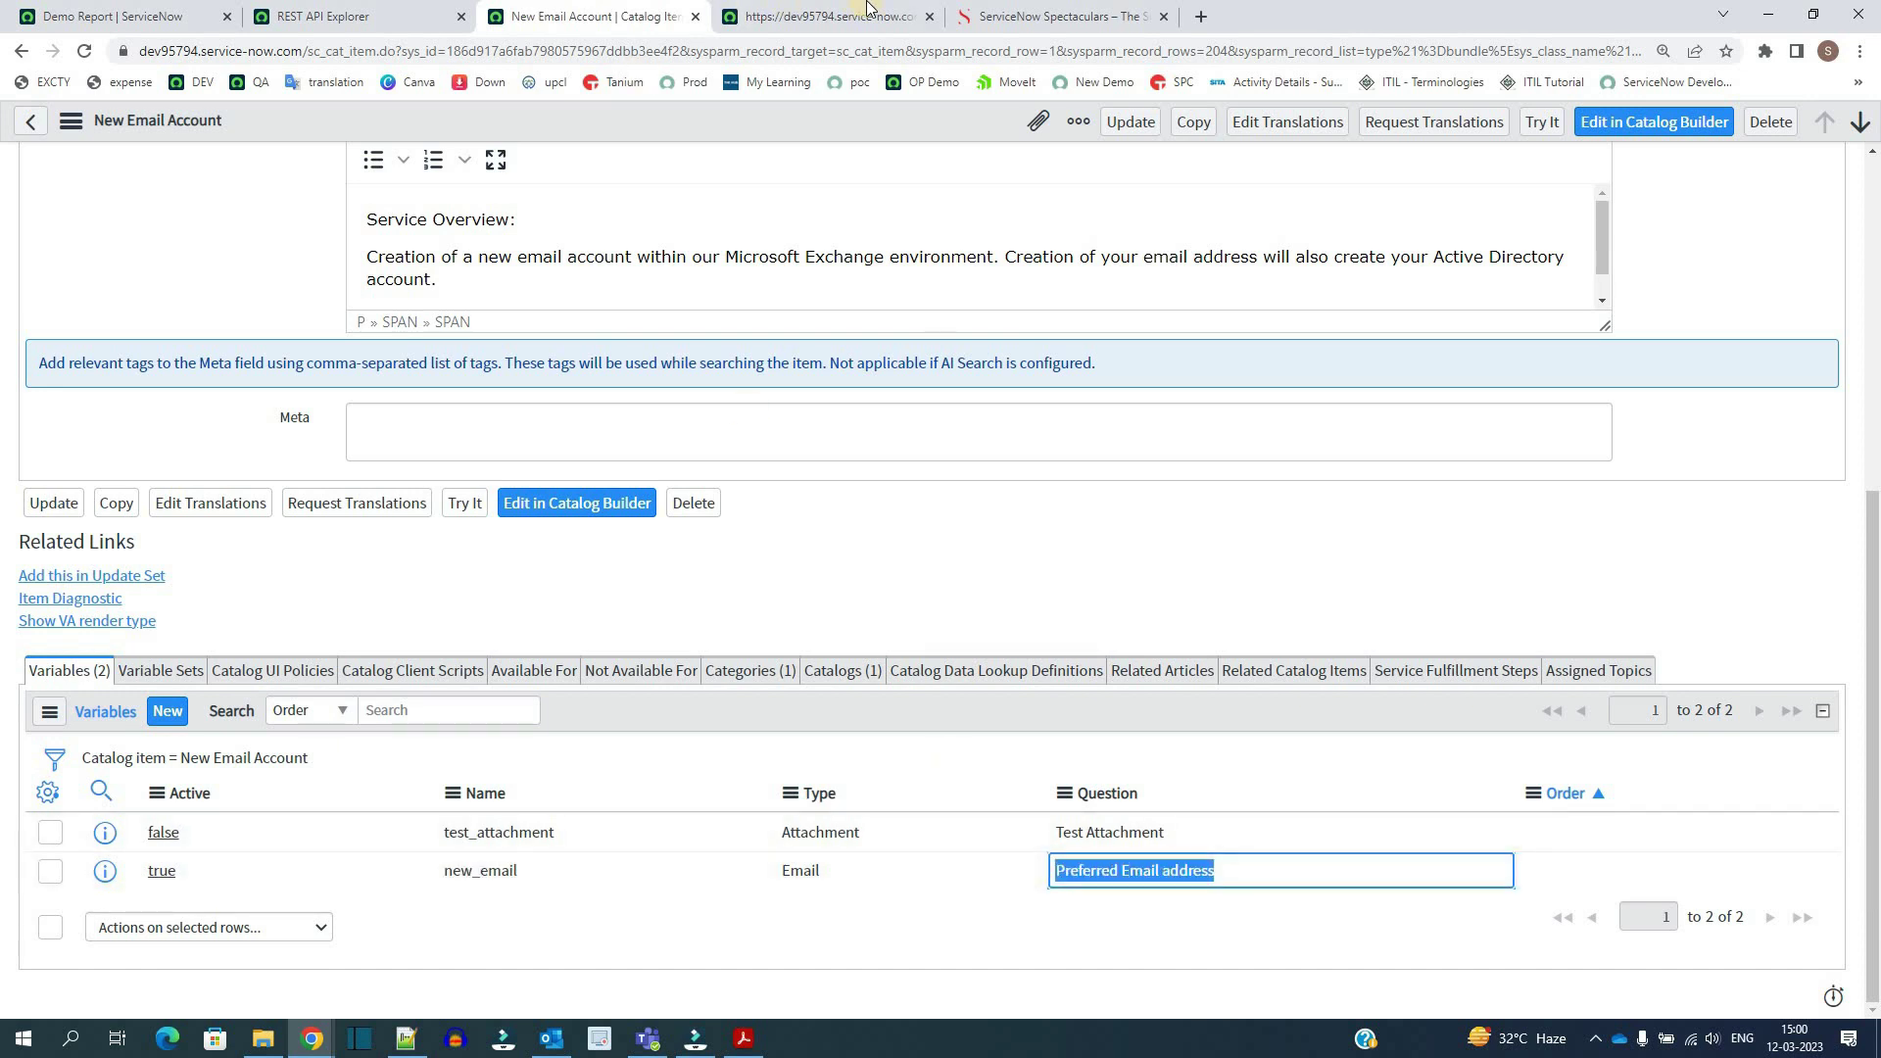
pyautogui.click(1053, 16)
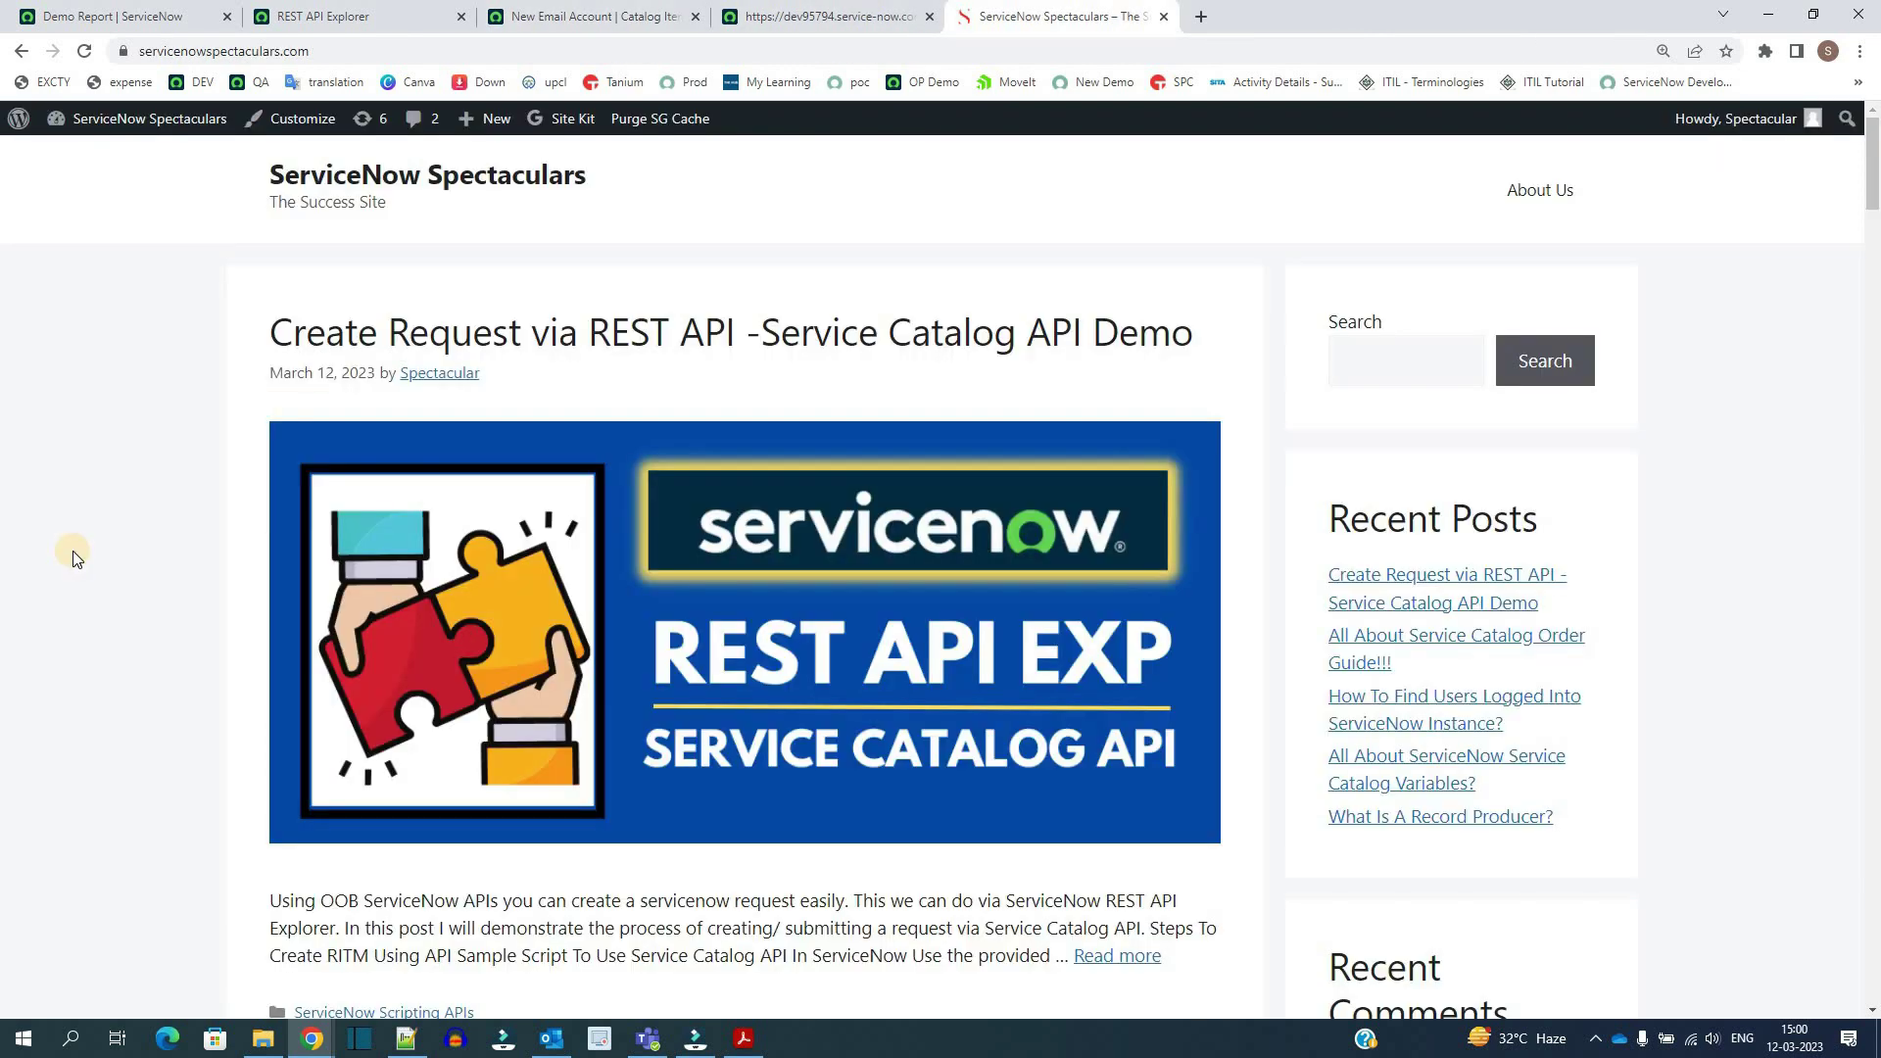
# Open the Create Request via REST API post and select its sample JSON request body.
pyautogui.click(740, 530)
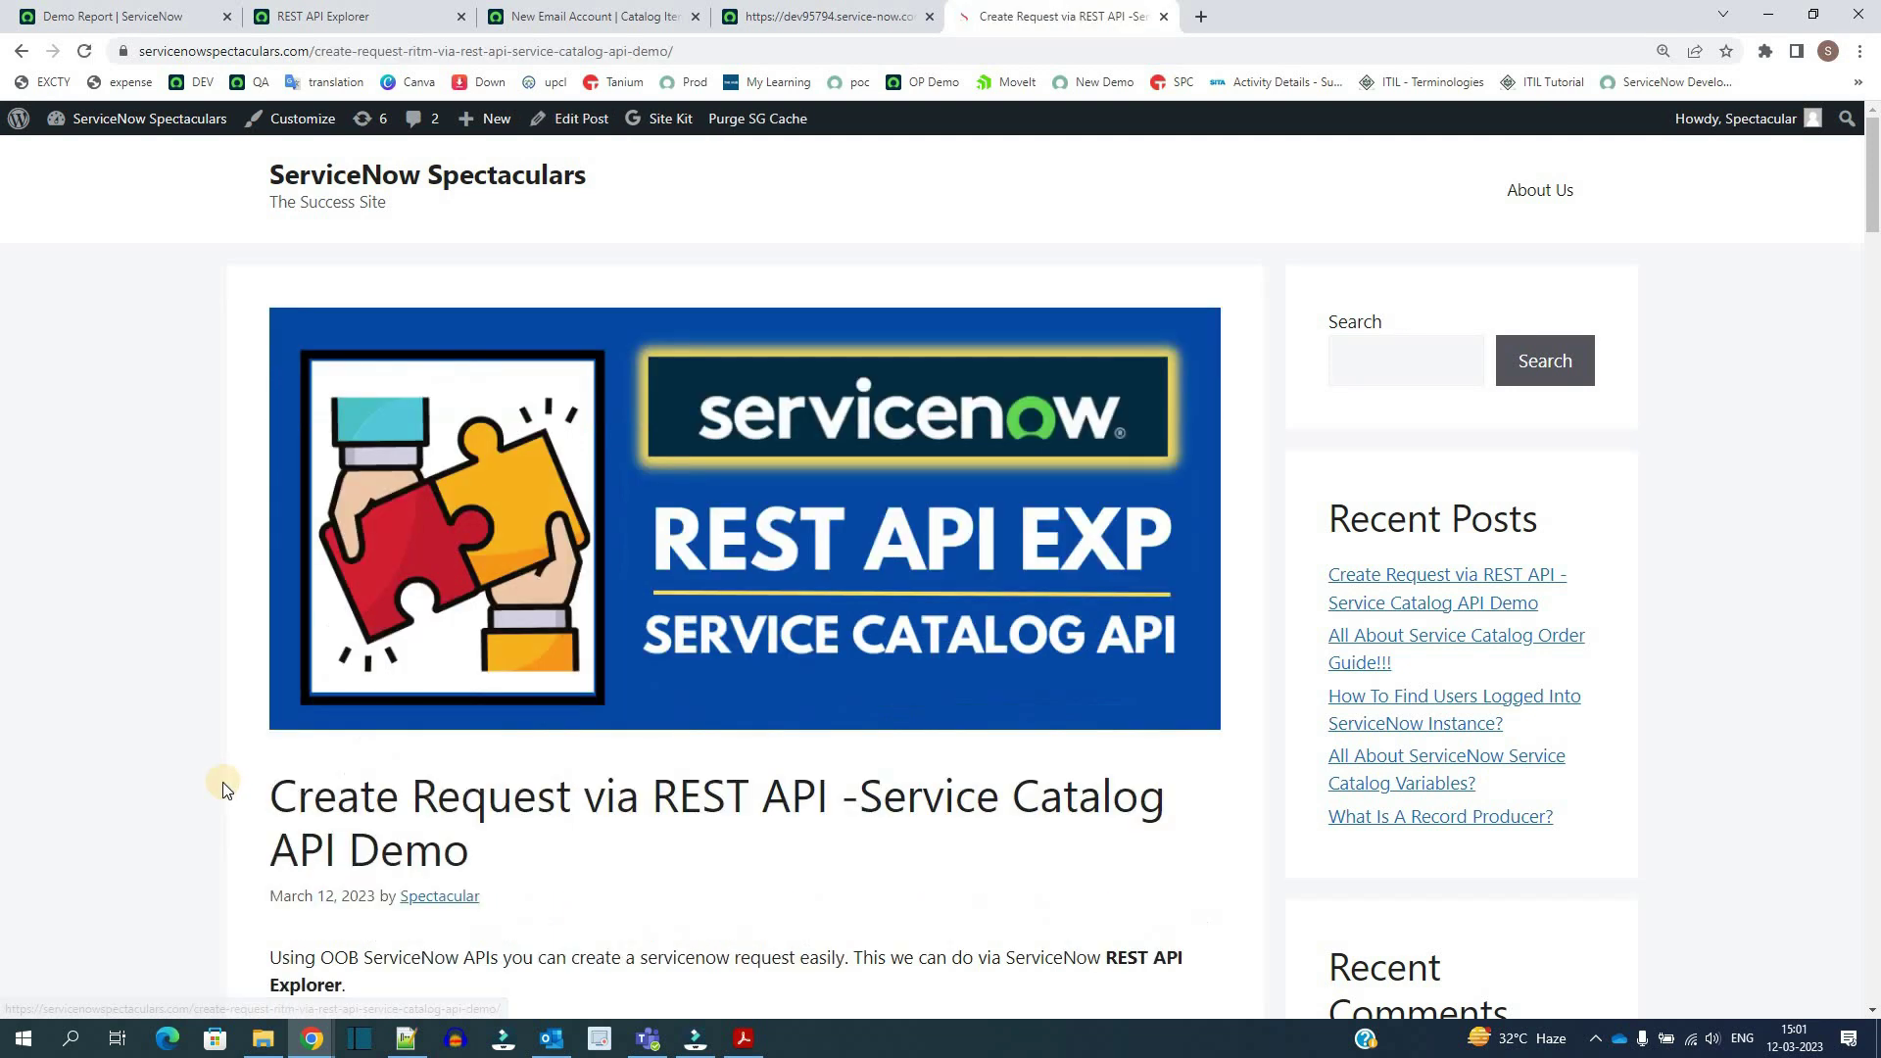
pyautogui.scroll(-1, 223, 789)
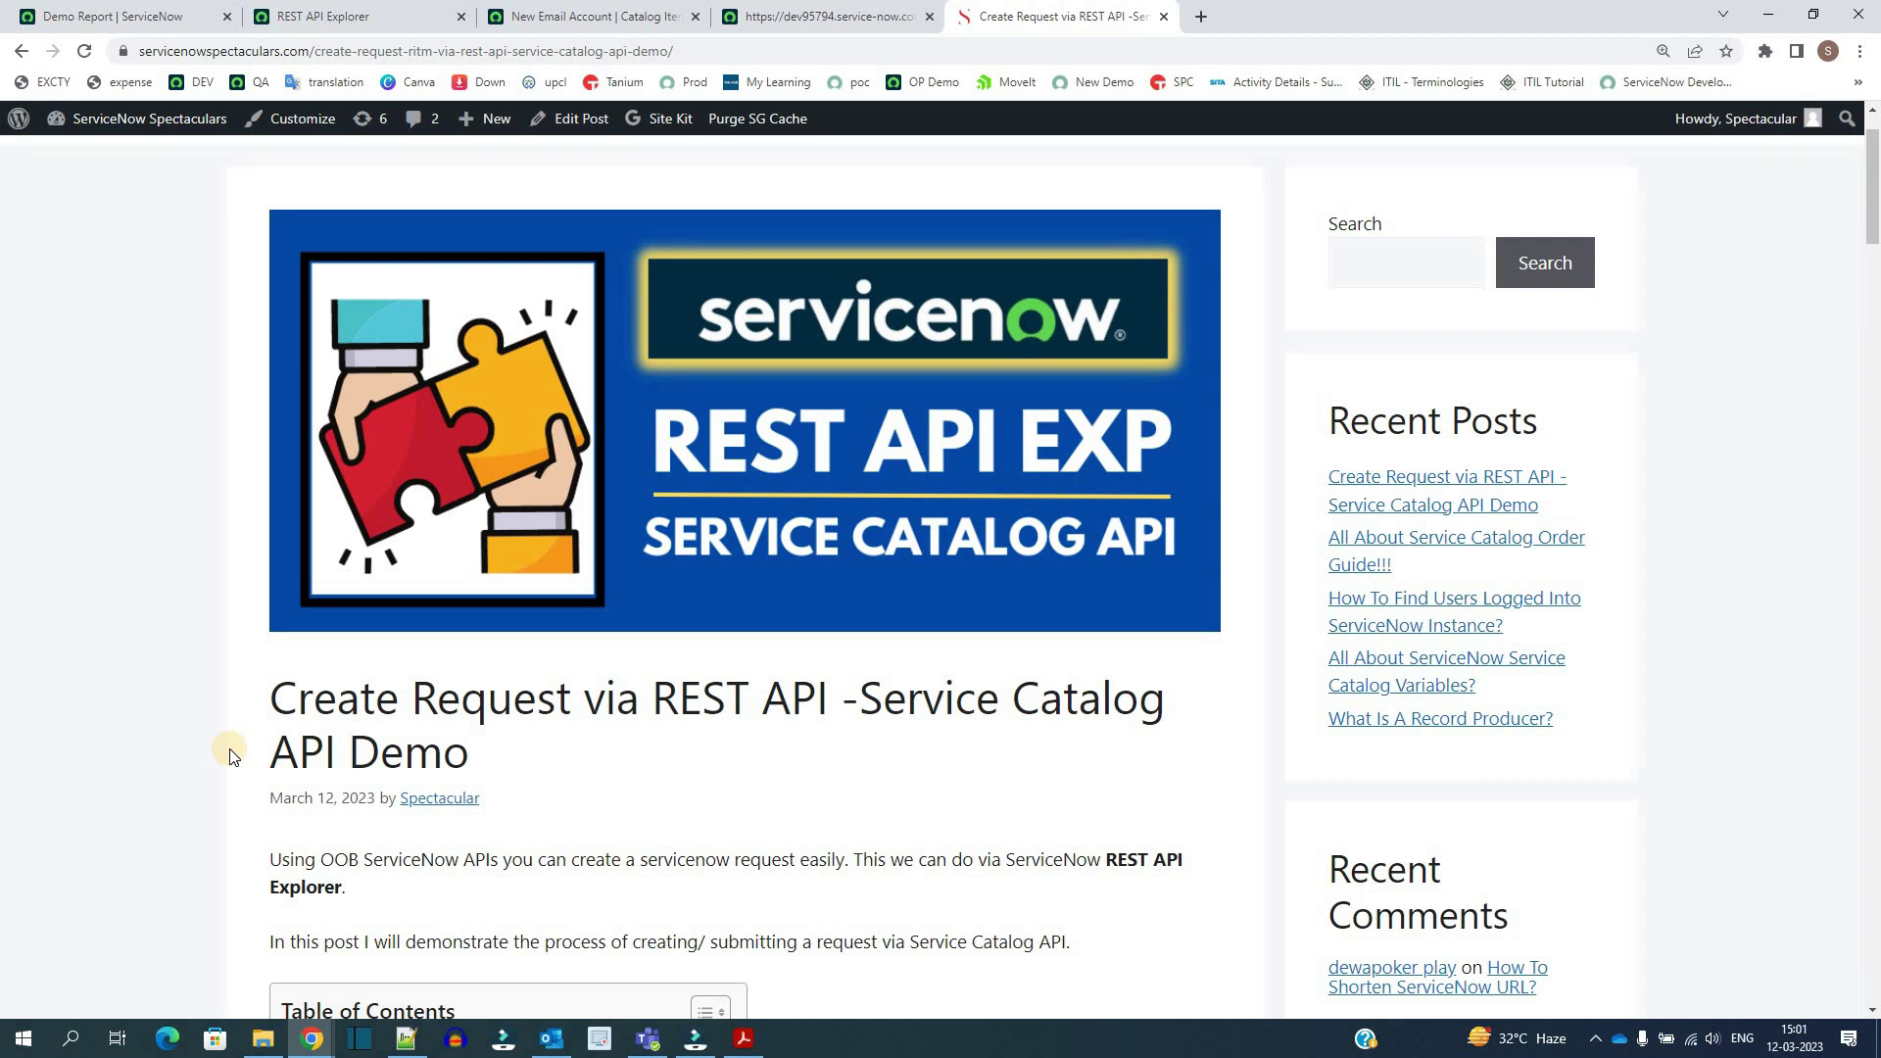
pyautogui.scroll(-5, 229, 755)
pyautogui.scroll(-5, 229, 754)
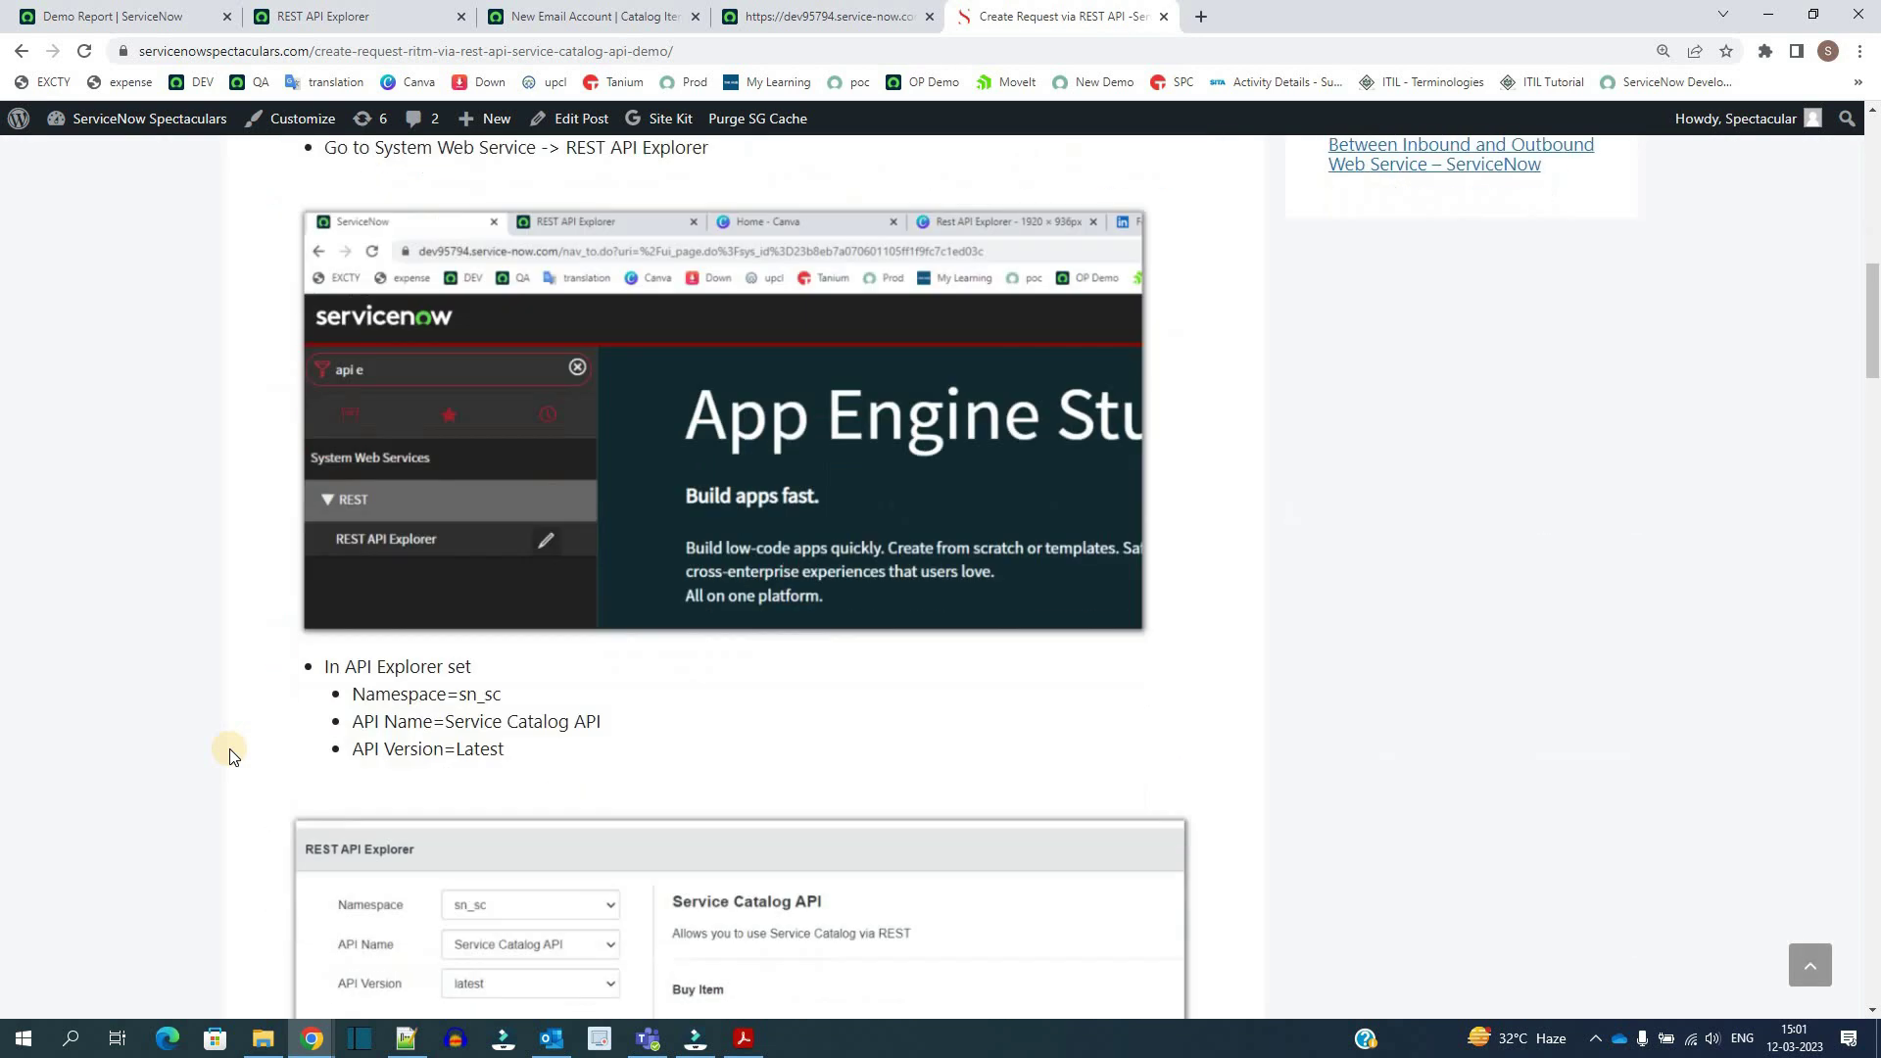
pyautogui.scroll(-3, 229, 754)
pyautogui.scroll(-2, 229, 755)
pyautogui.scroll(-5, 229, 755)
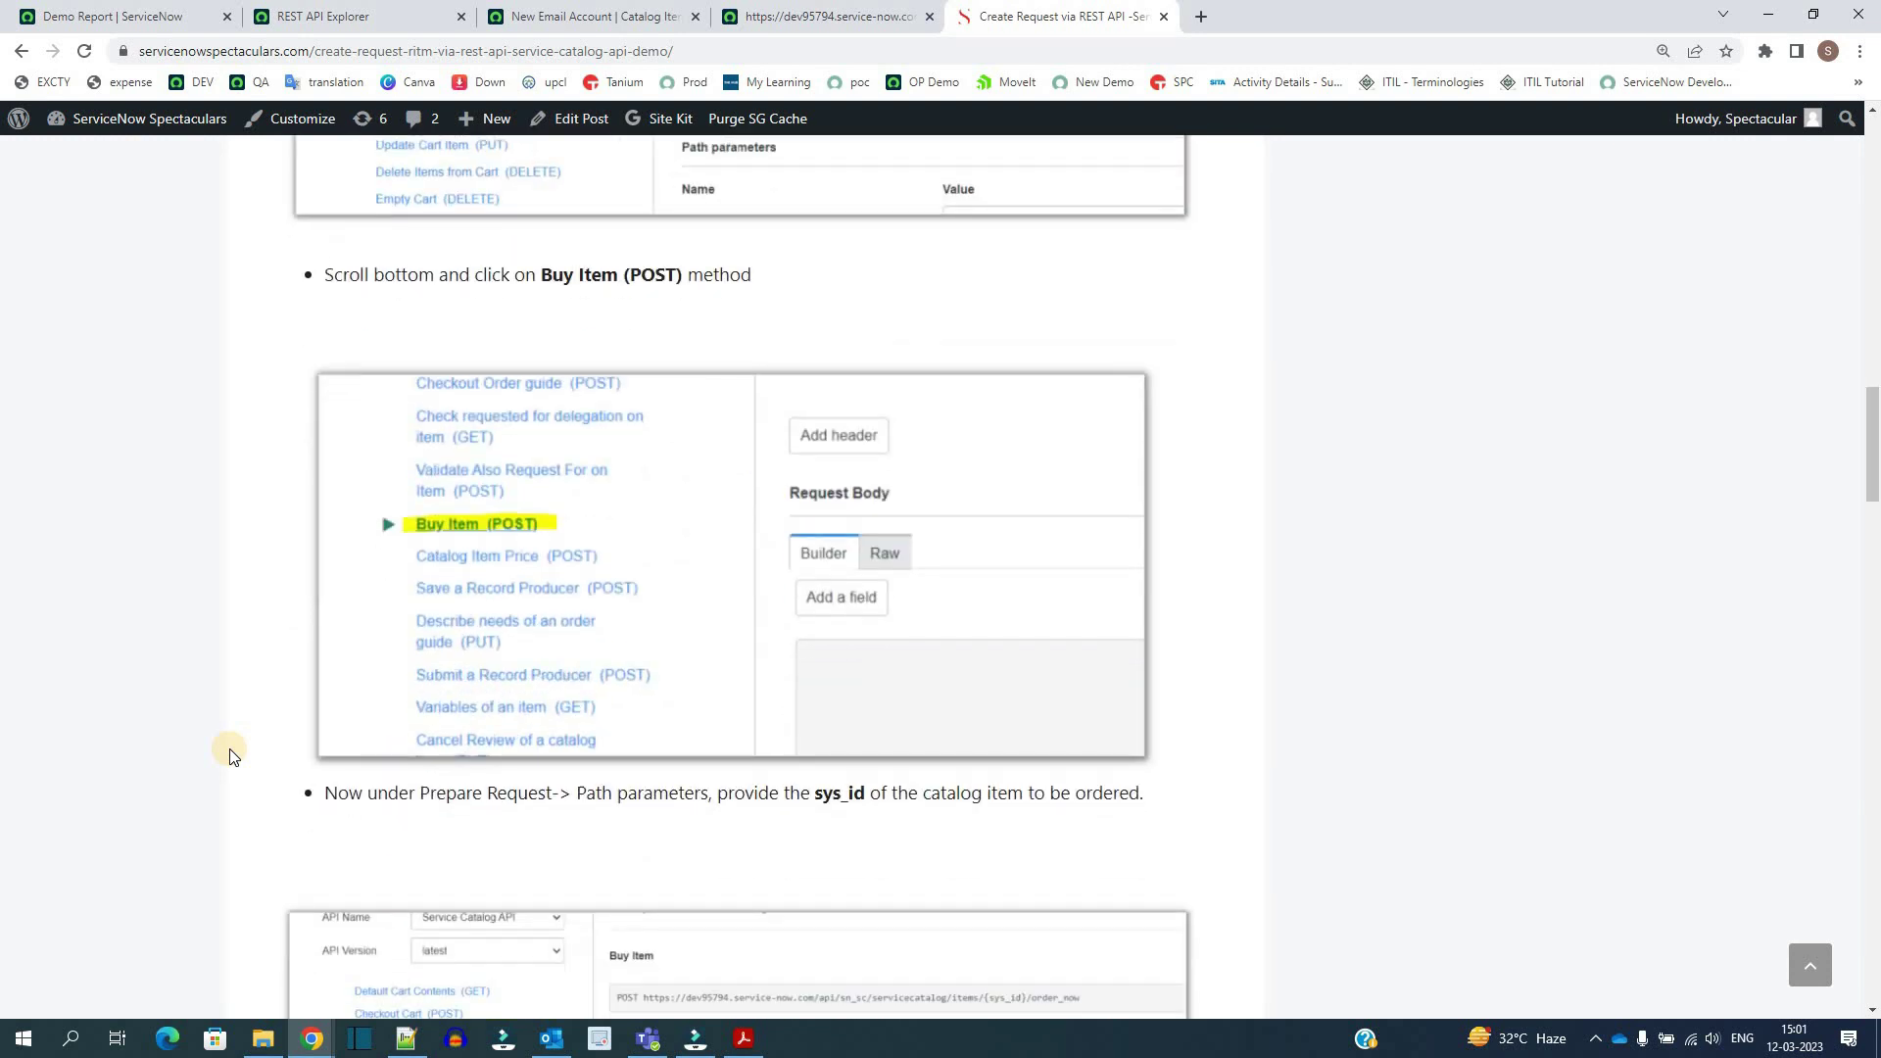
pyautogui.scroll(-6, 230, 754)
pyautogui.scroll(-5, 402, 490)
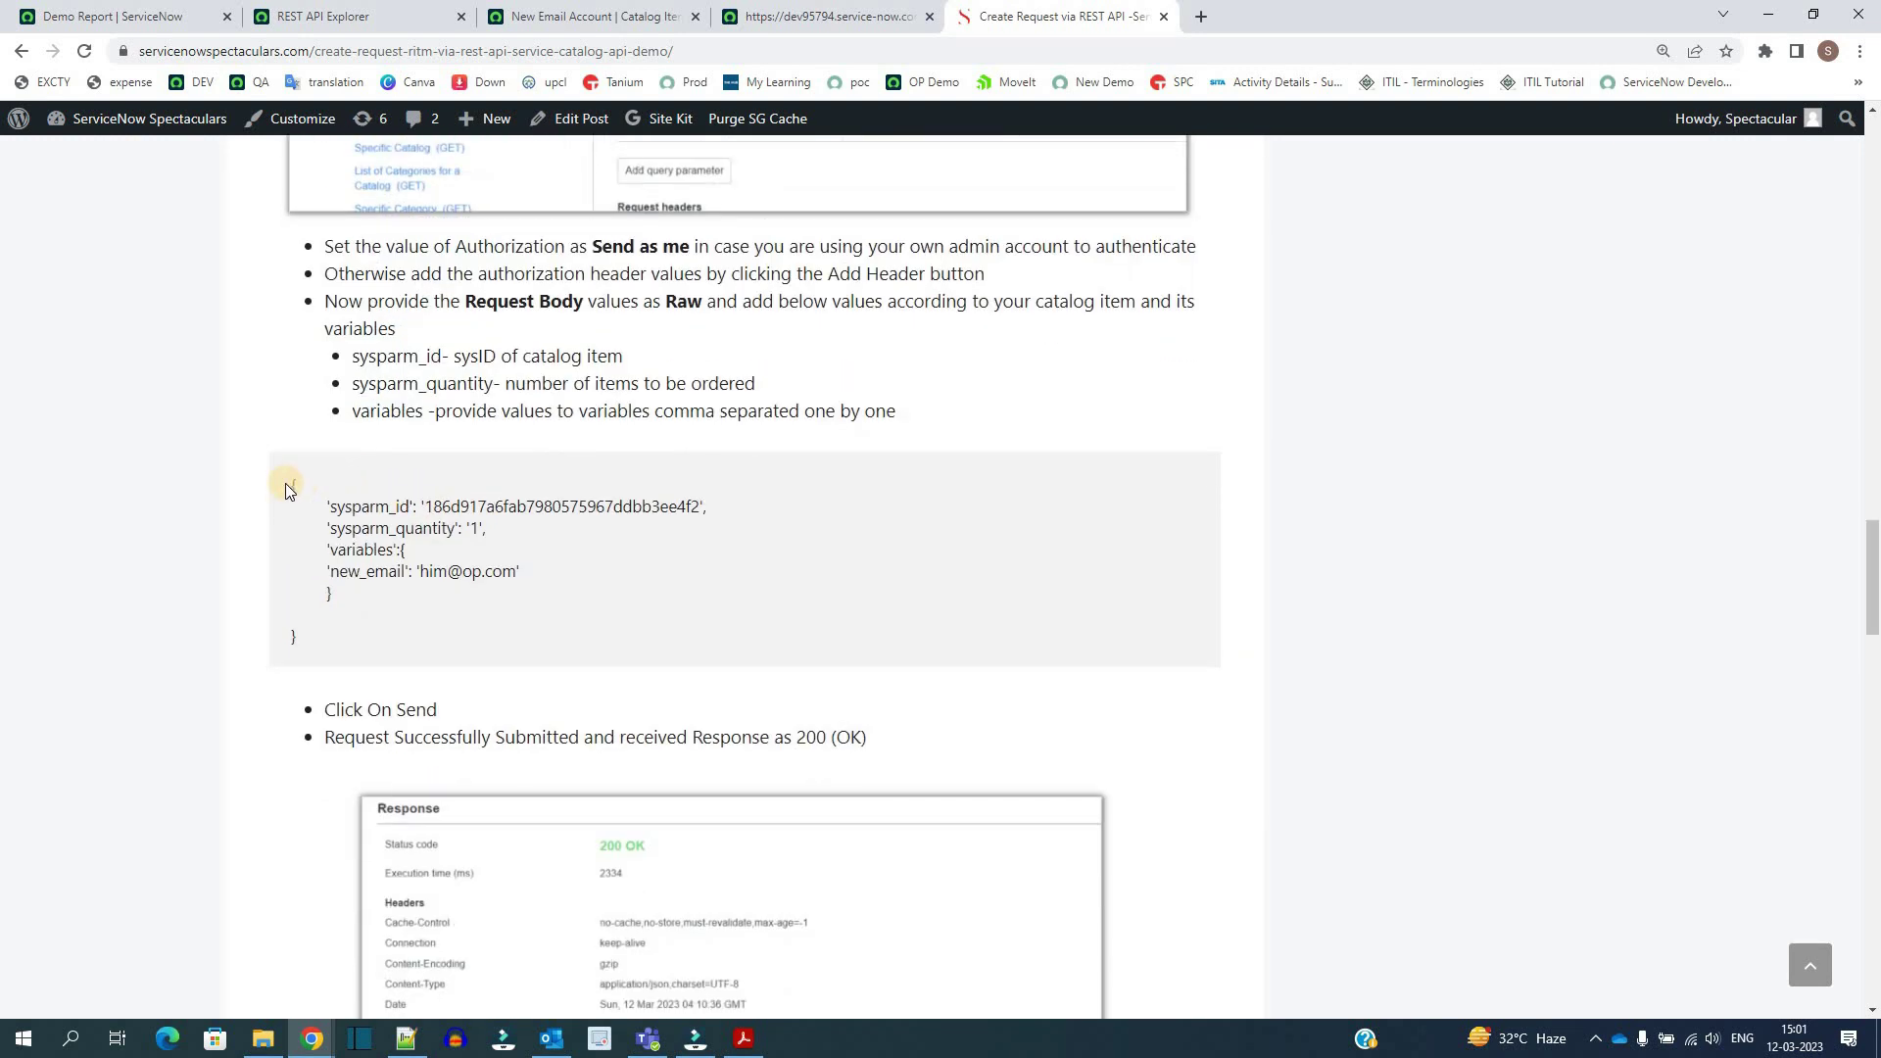
pyautogui.moveTo(286, 484); pyautogui.dragTo(312, 645)
pyautogui.hotkey('ctrl', 'c')
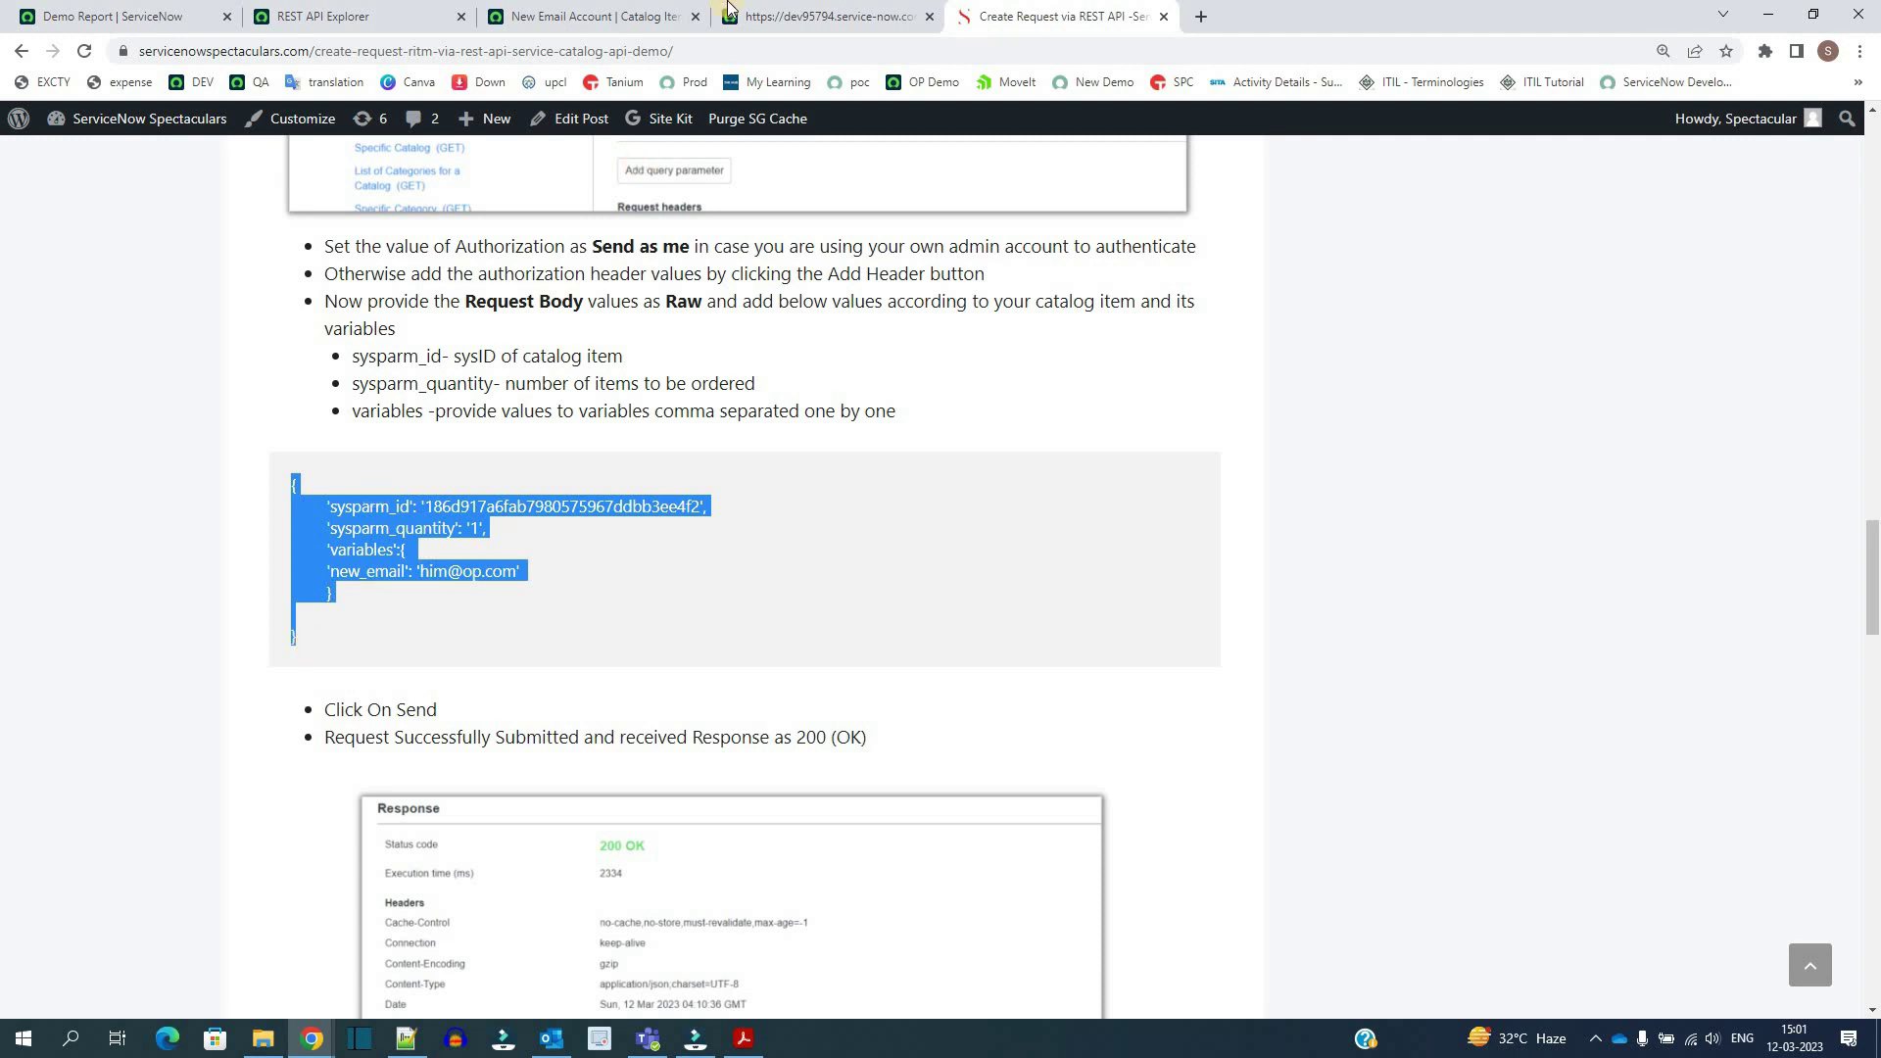
pyautogui.click(352, 16)
pyautogui.hotkey('ctrl', 'v')
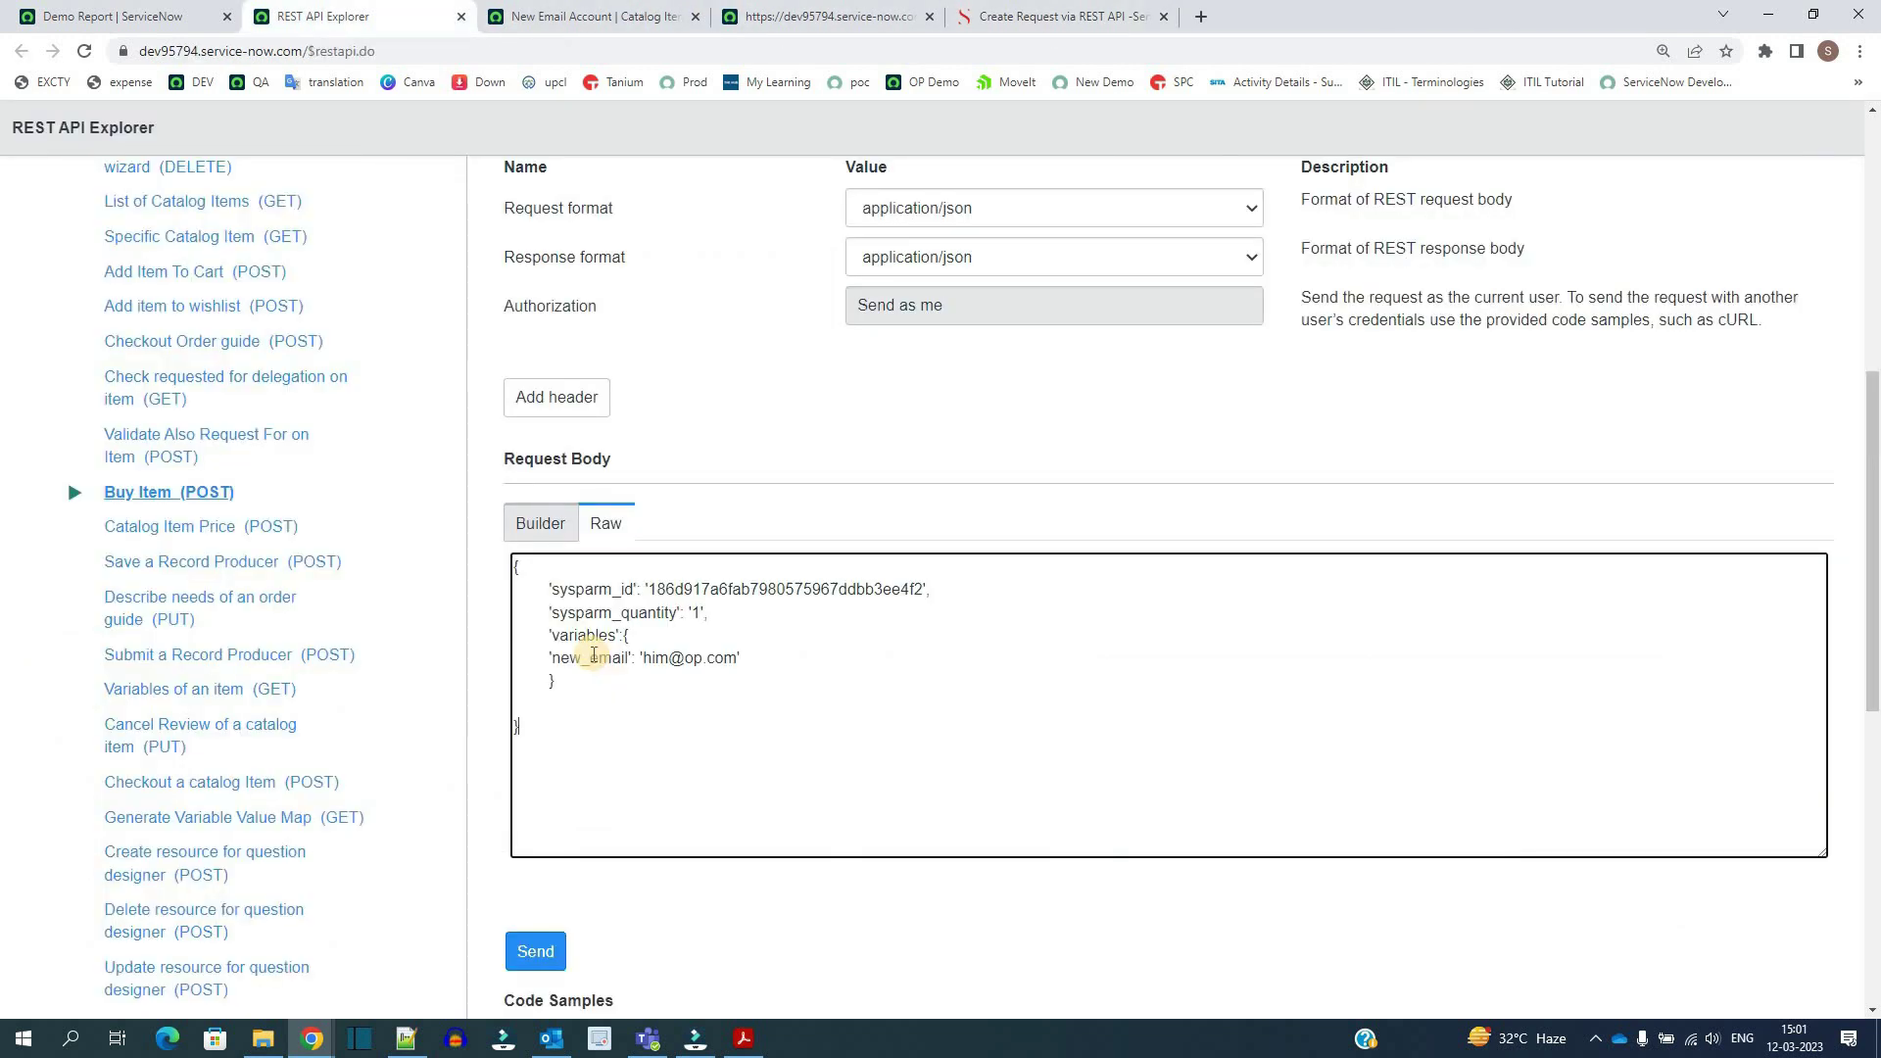
pyautogui.doubleClick(600, 589)
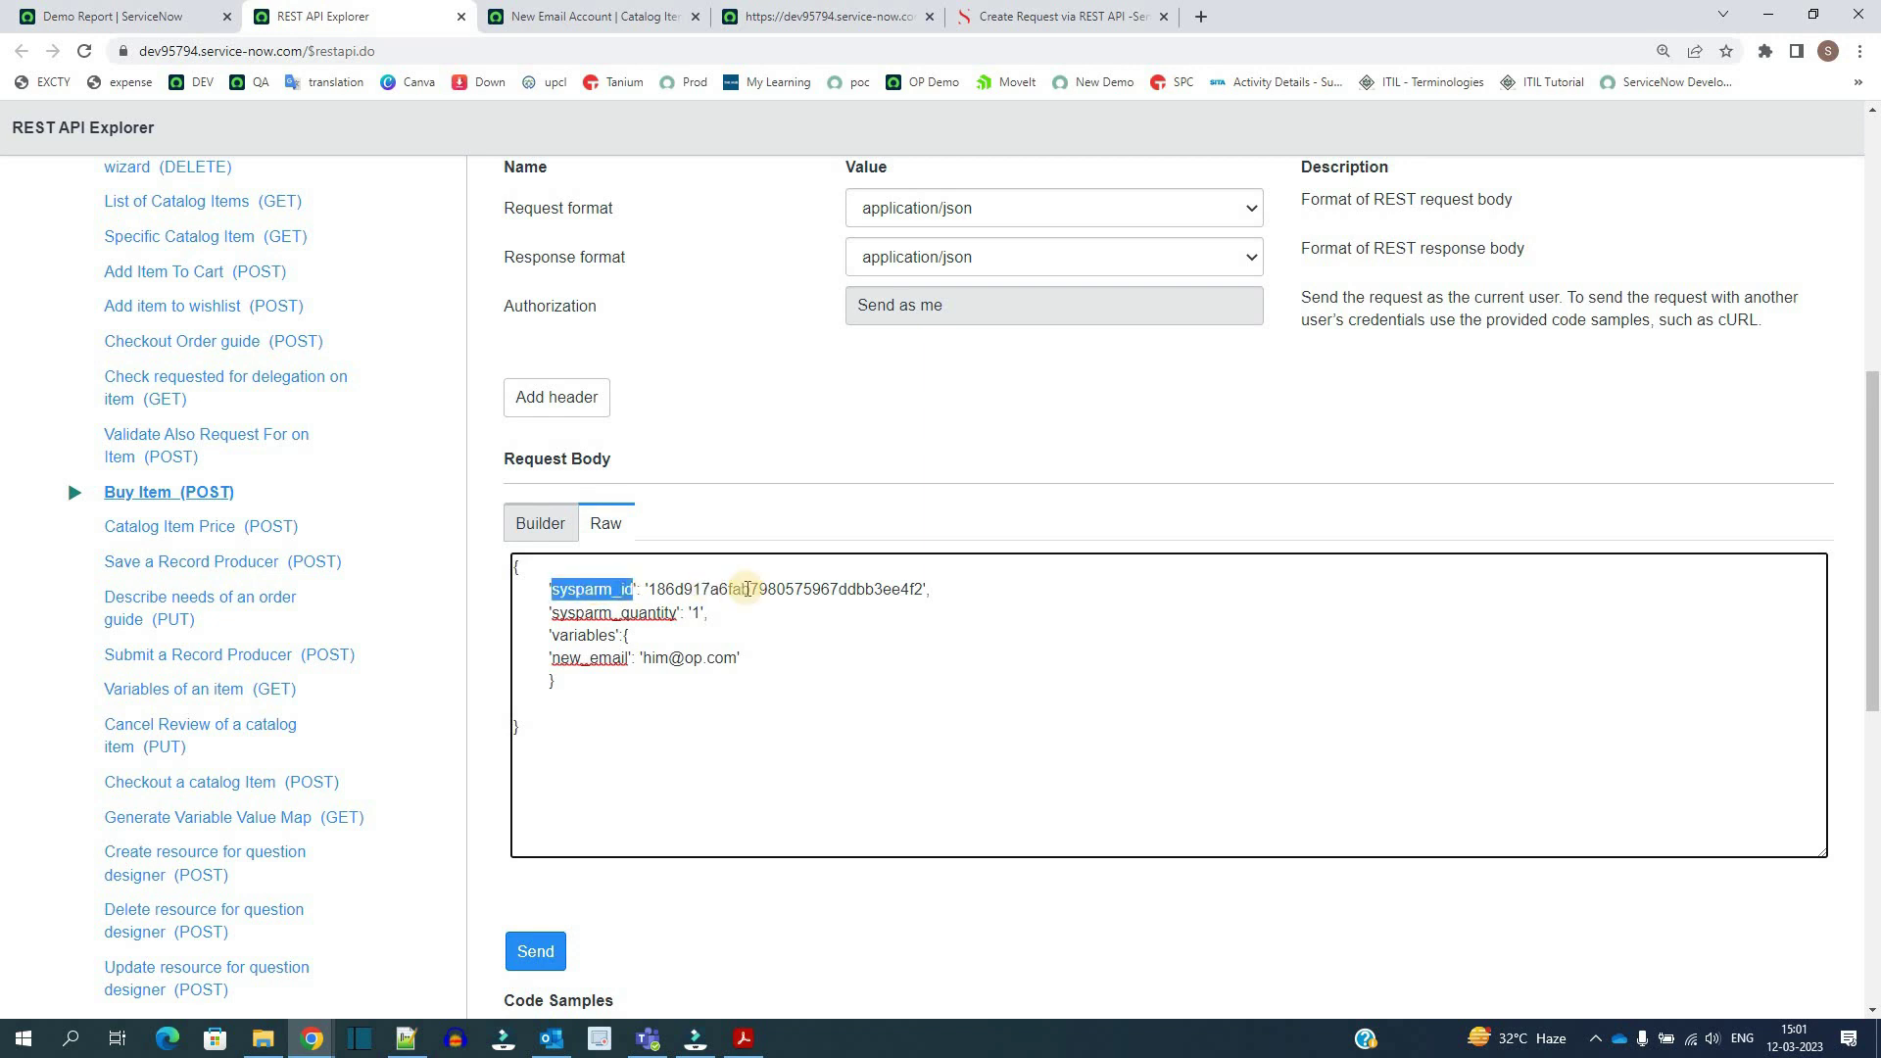
pyautogui.doubleClick(750, 589)
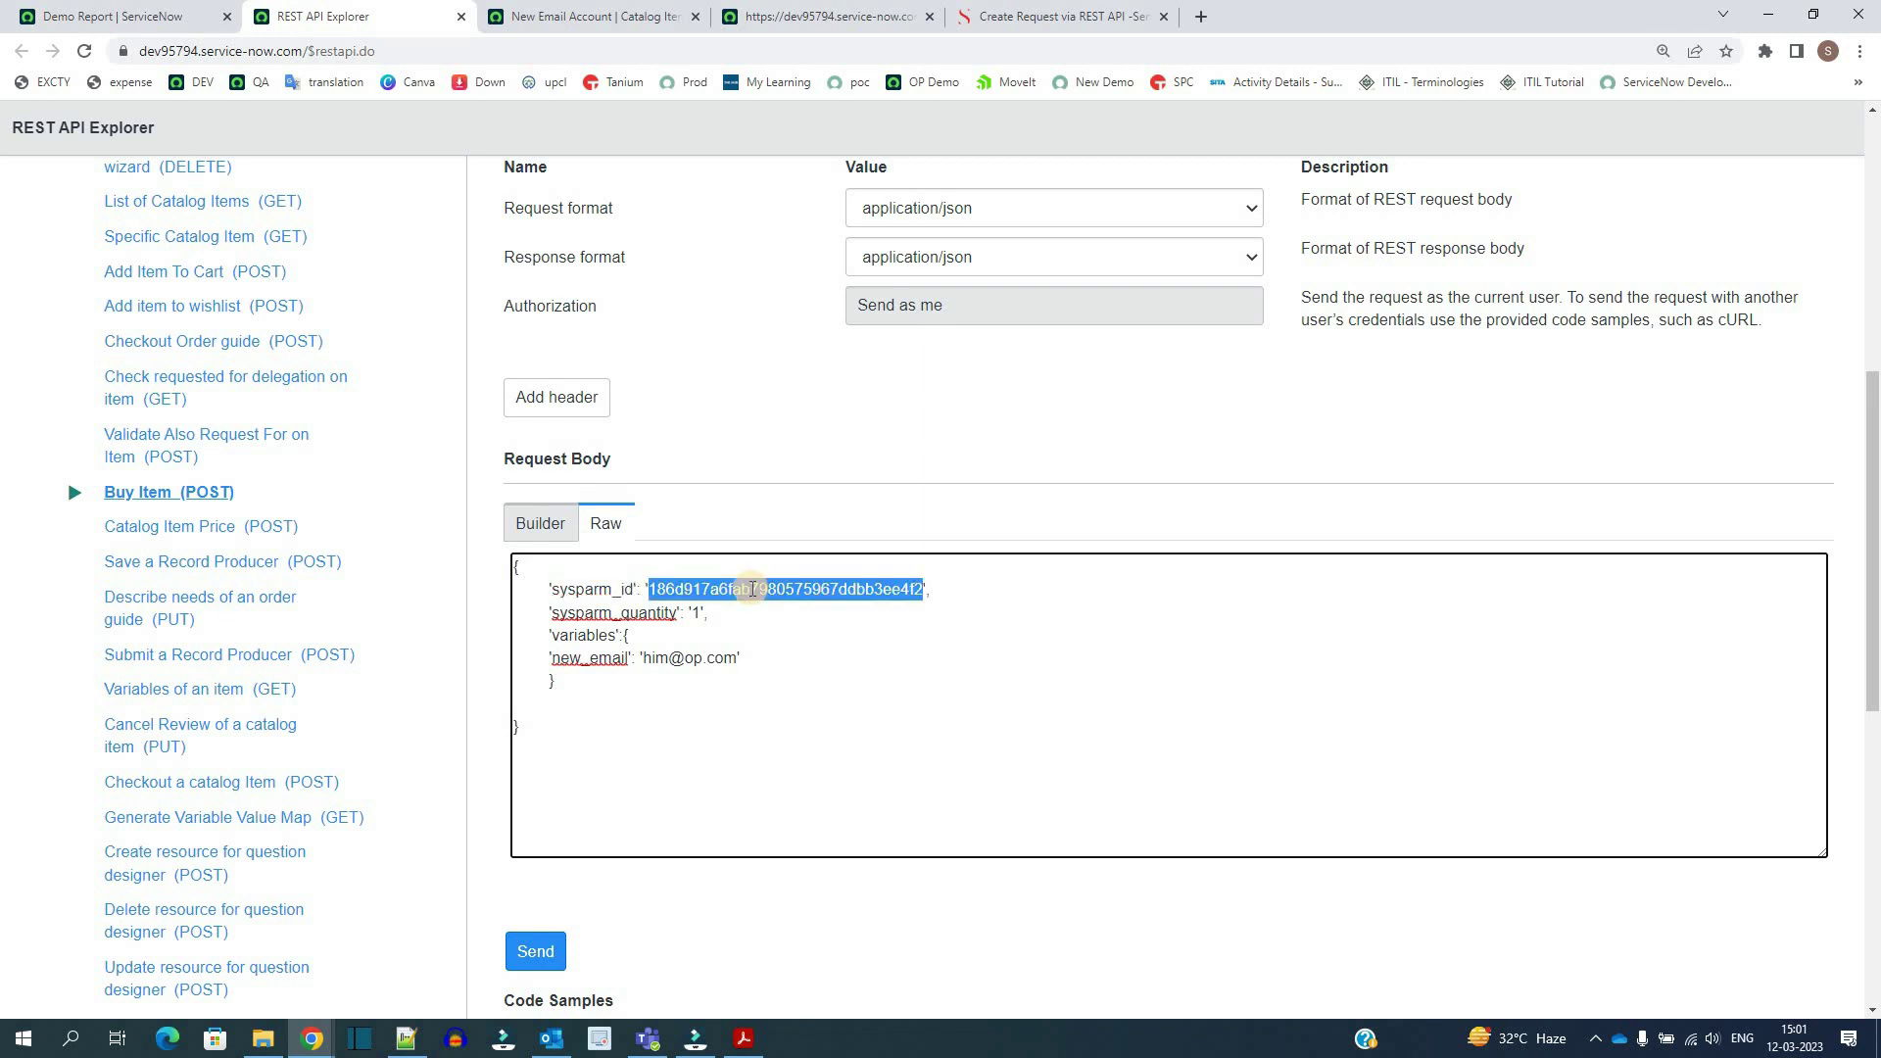
pyautogui.doubleClick(635, 613)
pyautogui.click(701, 614)
pyautogui.doubleClick(701, 614)
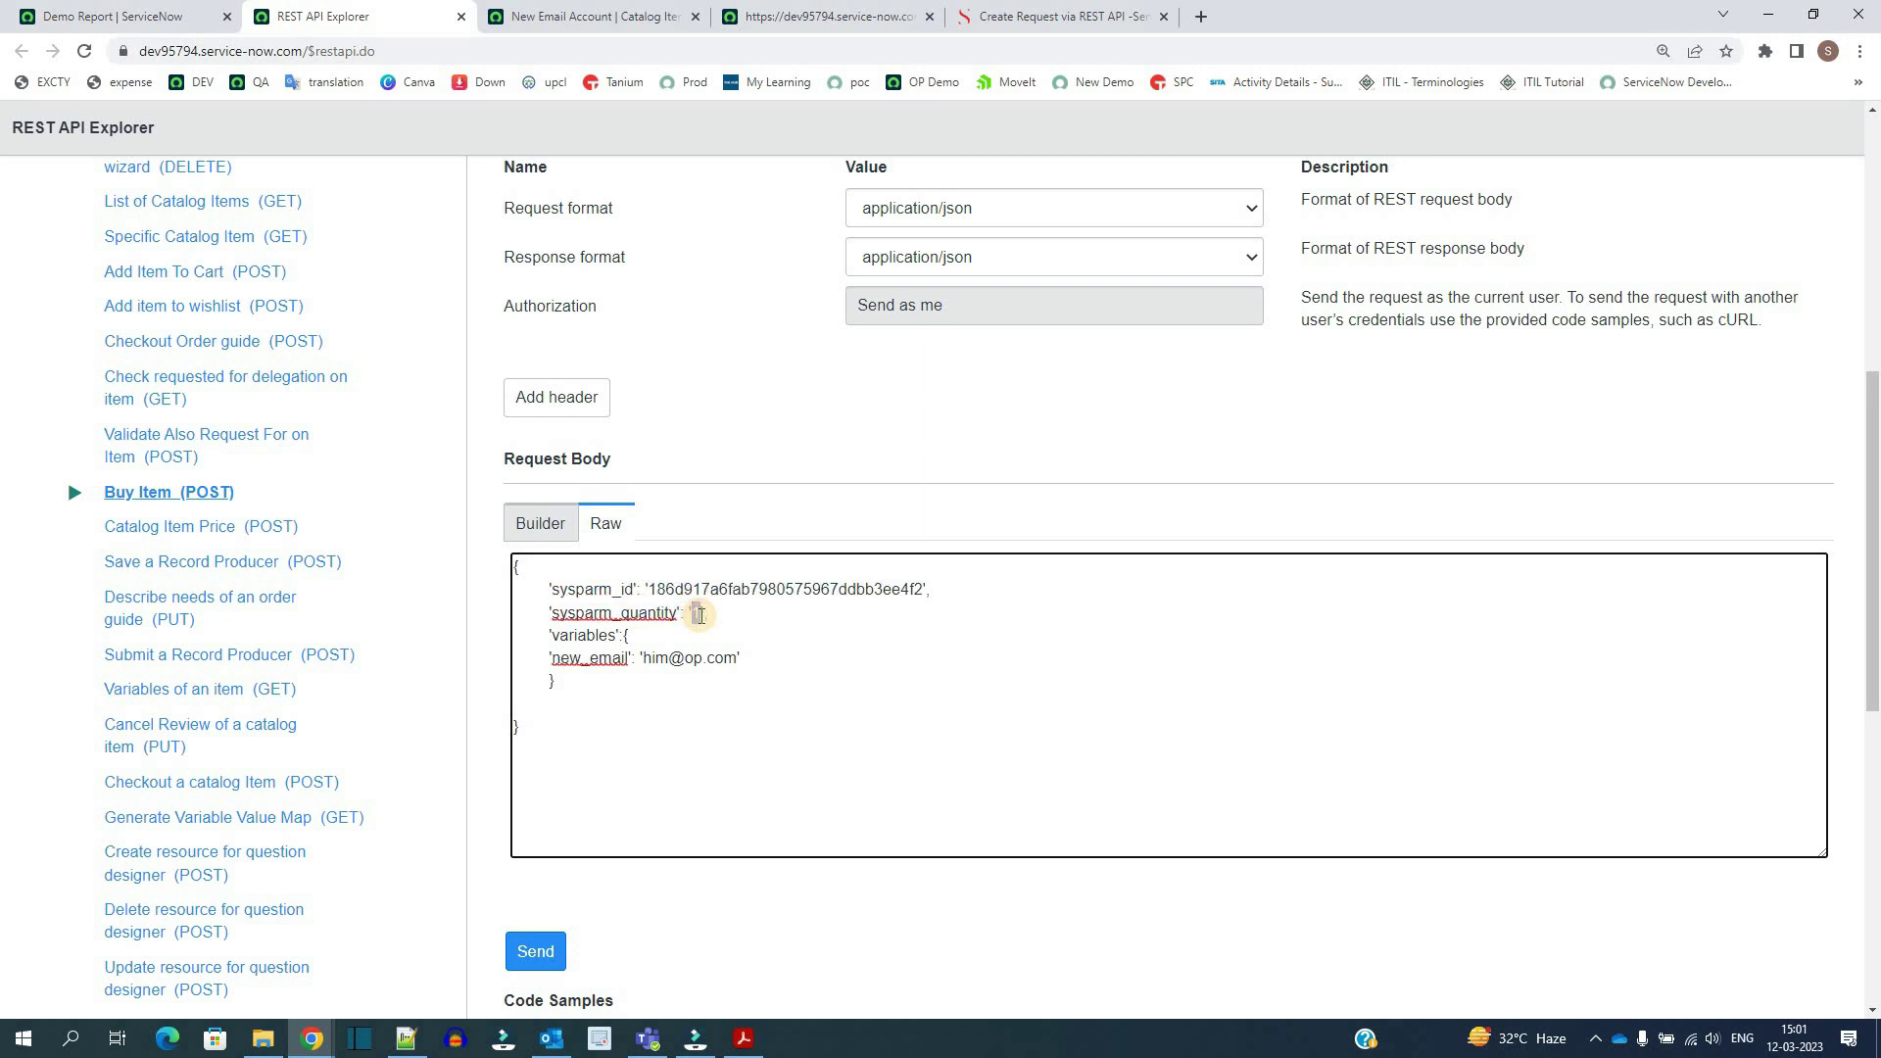
pyautogui.doubleClick(572, 634)
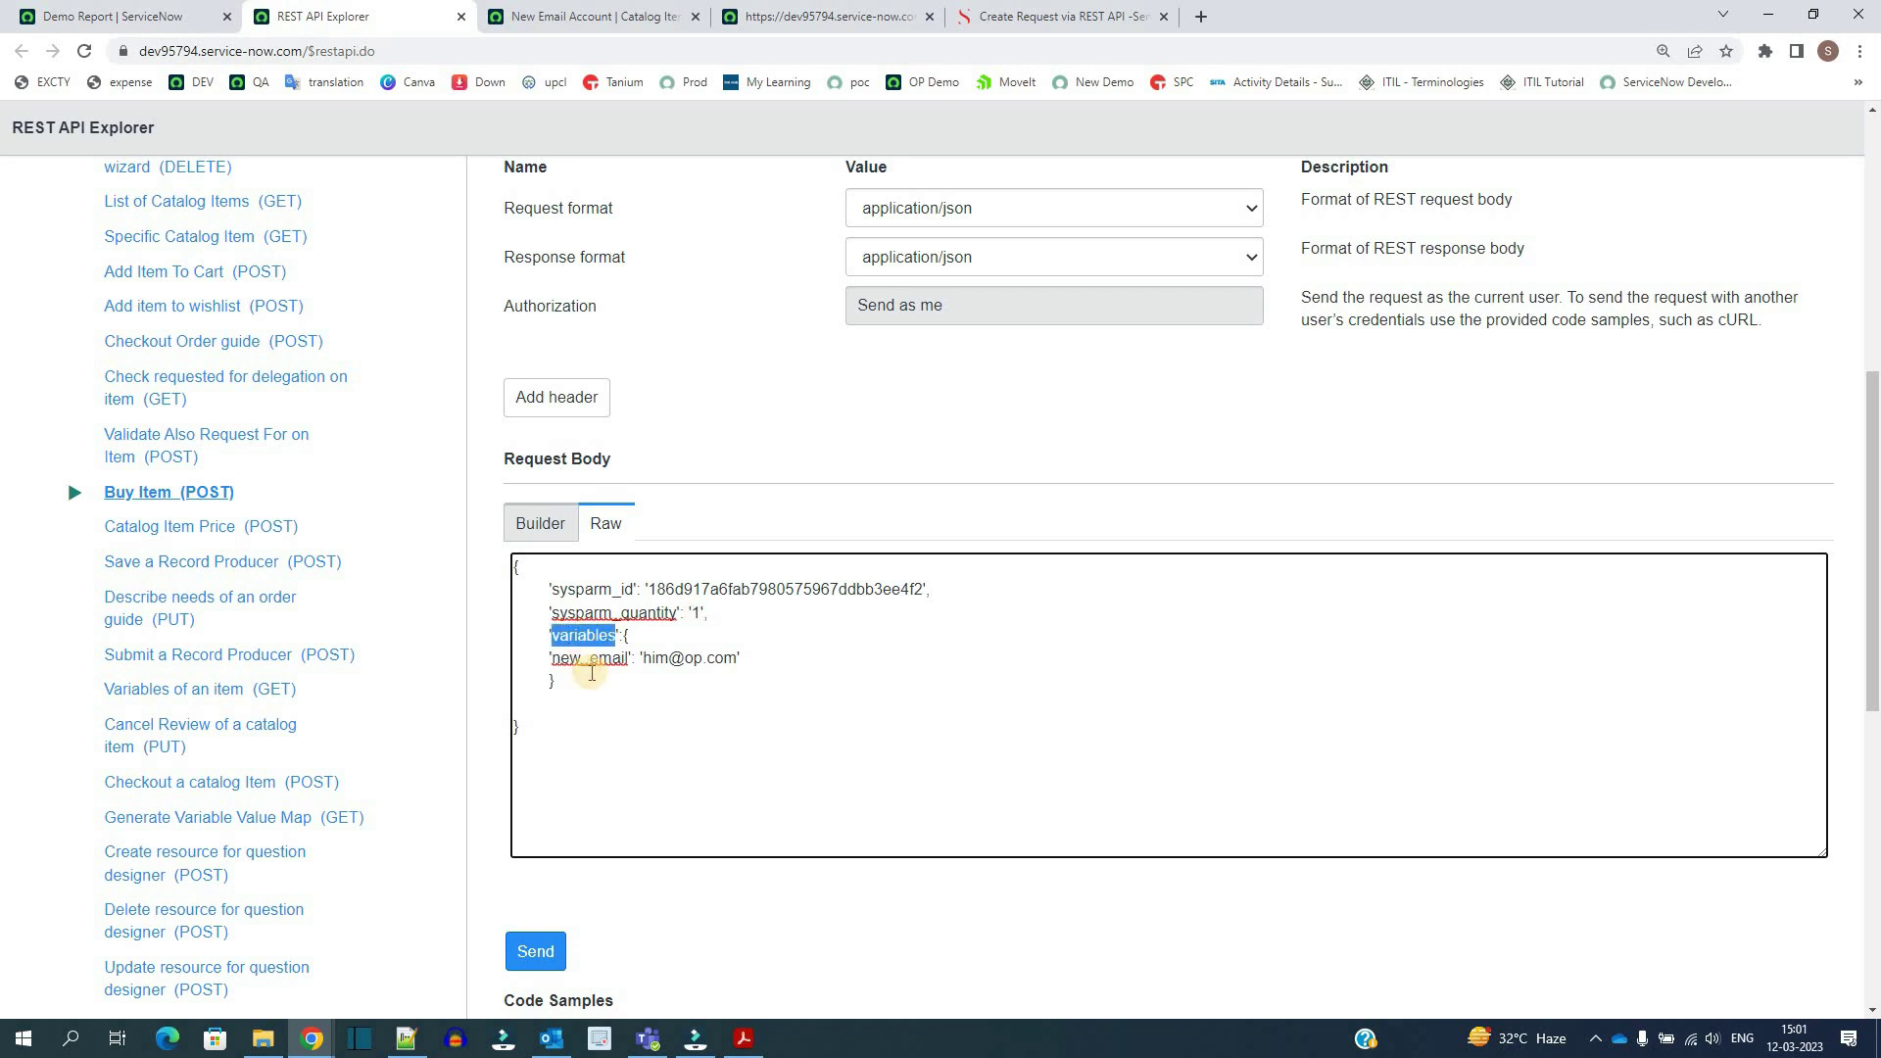
pyautogui.doubleClick(596, 665)
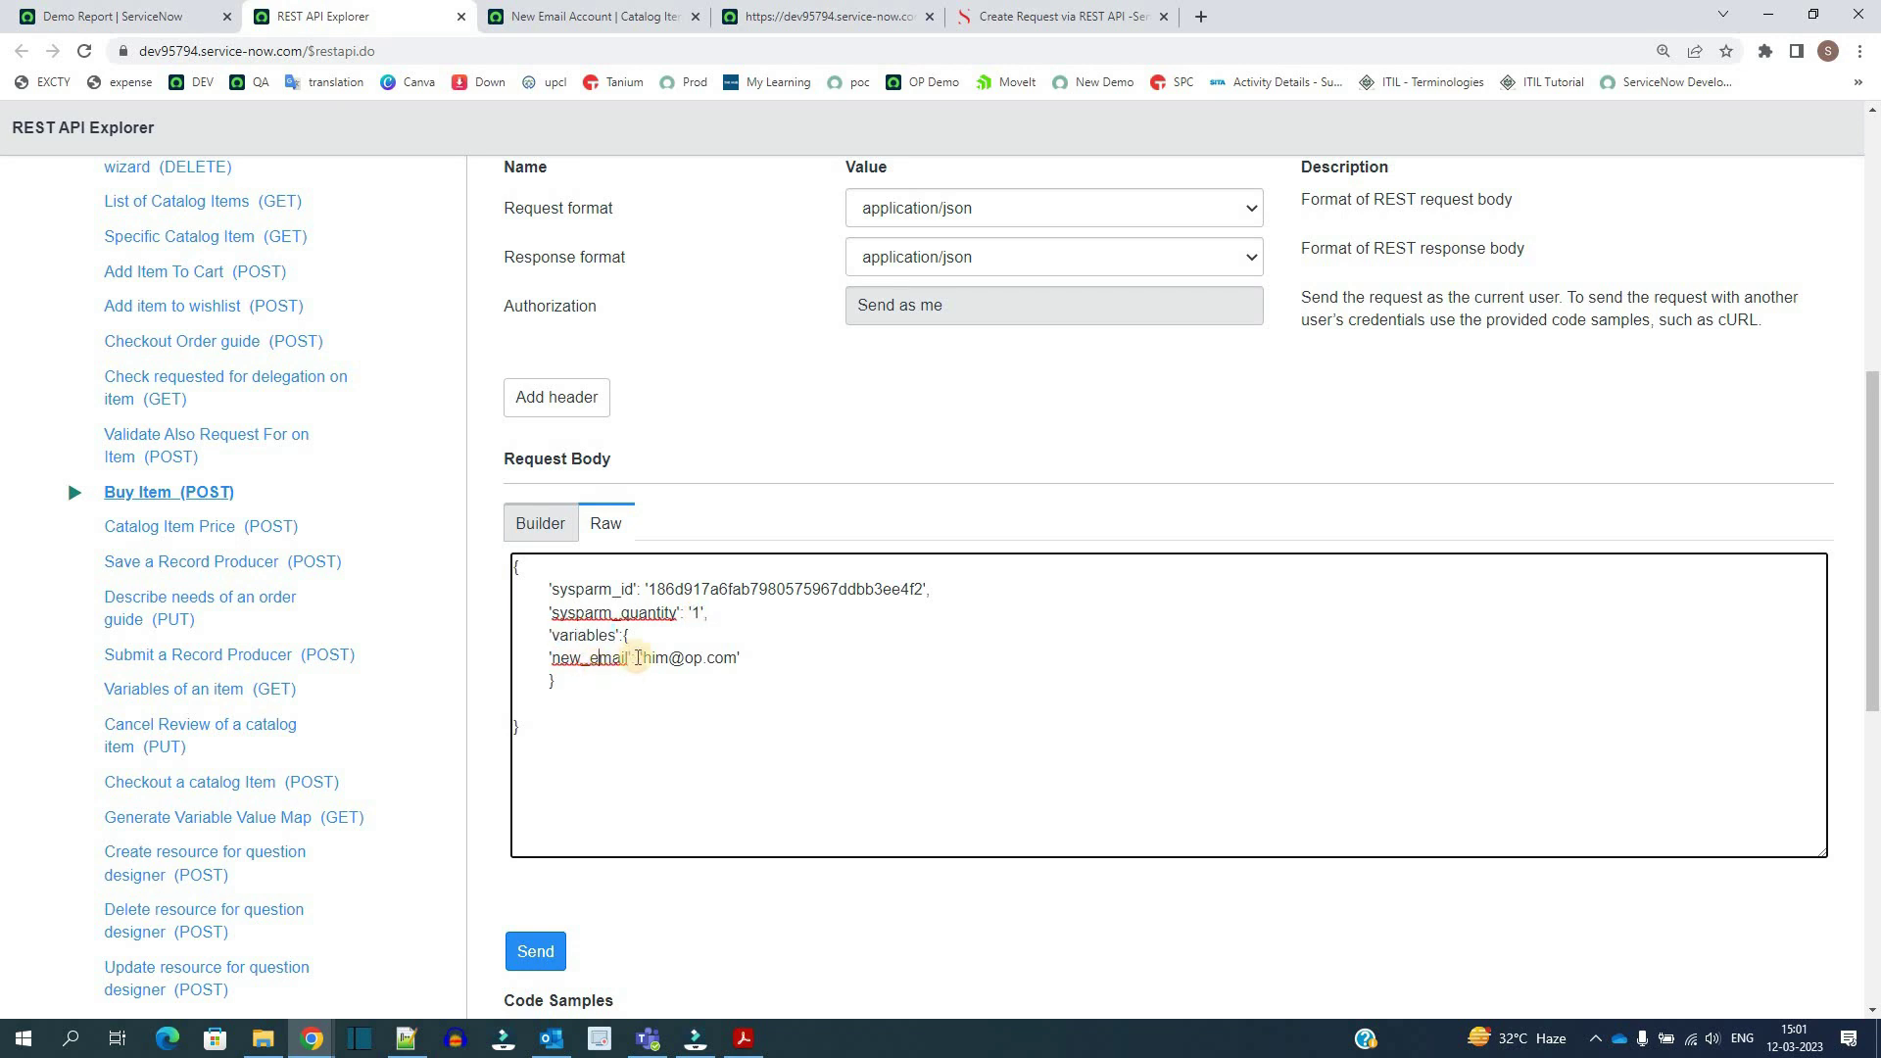
pyautogui.click(752, 656)
pyautogui.scroll(-4, 751, 607)
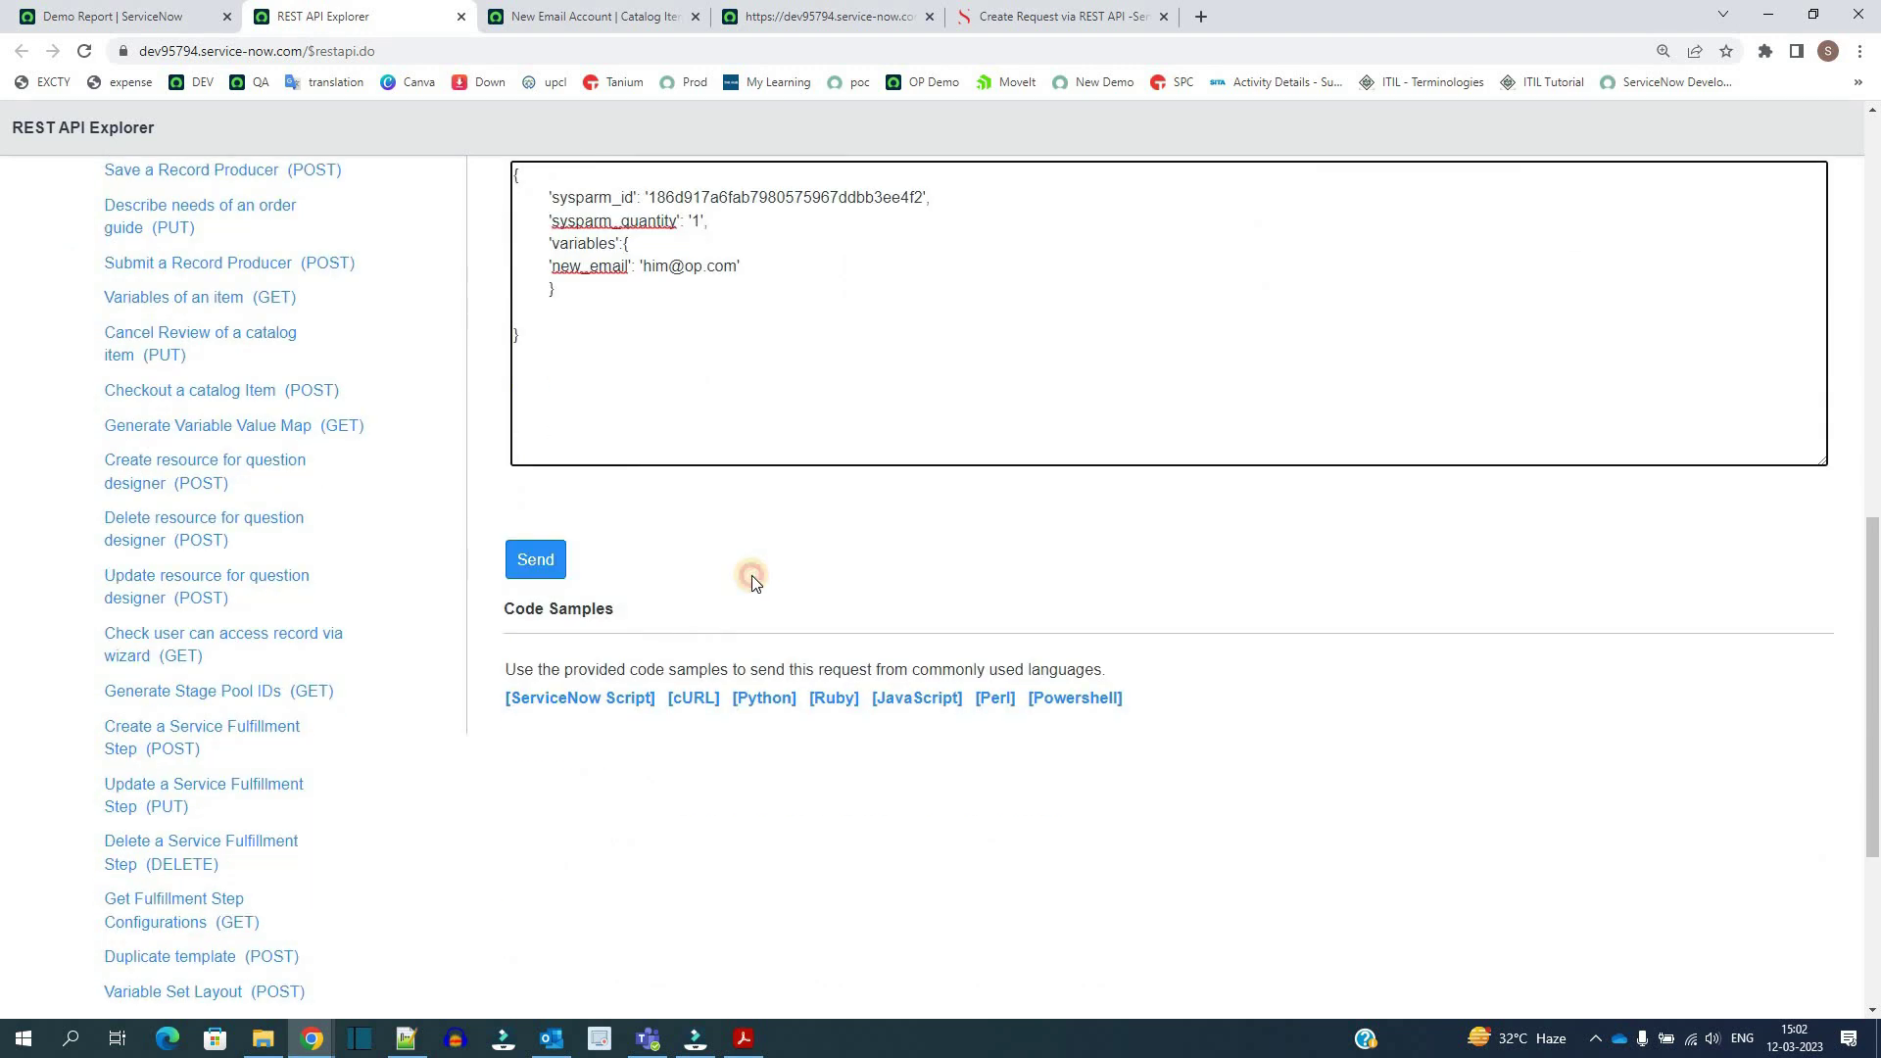
# Send the Buy Item POST, confirm the data-modifying request, and check the 200 OK status.
pyautogui.click(535, 559)
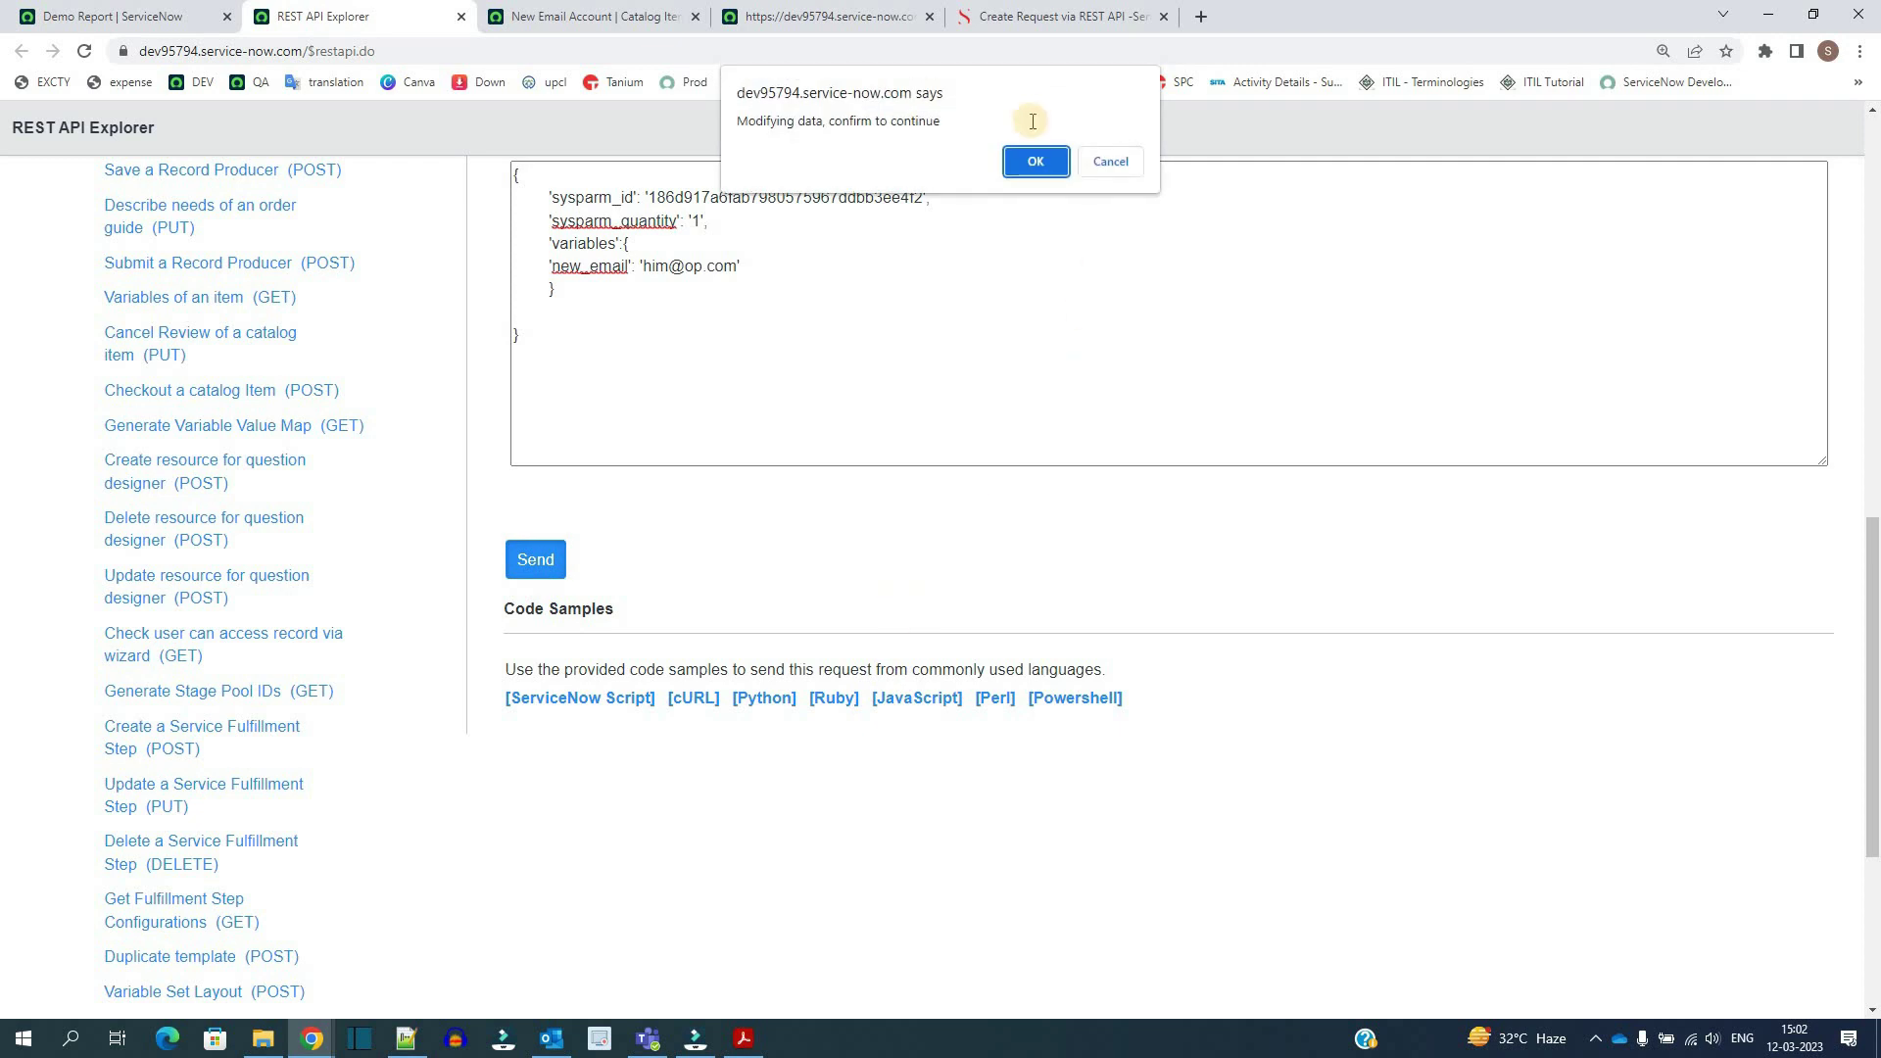
pyautogui.click(1035, 159)
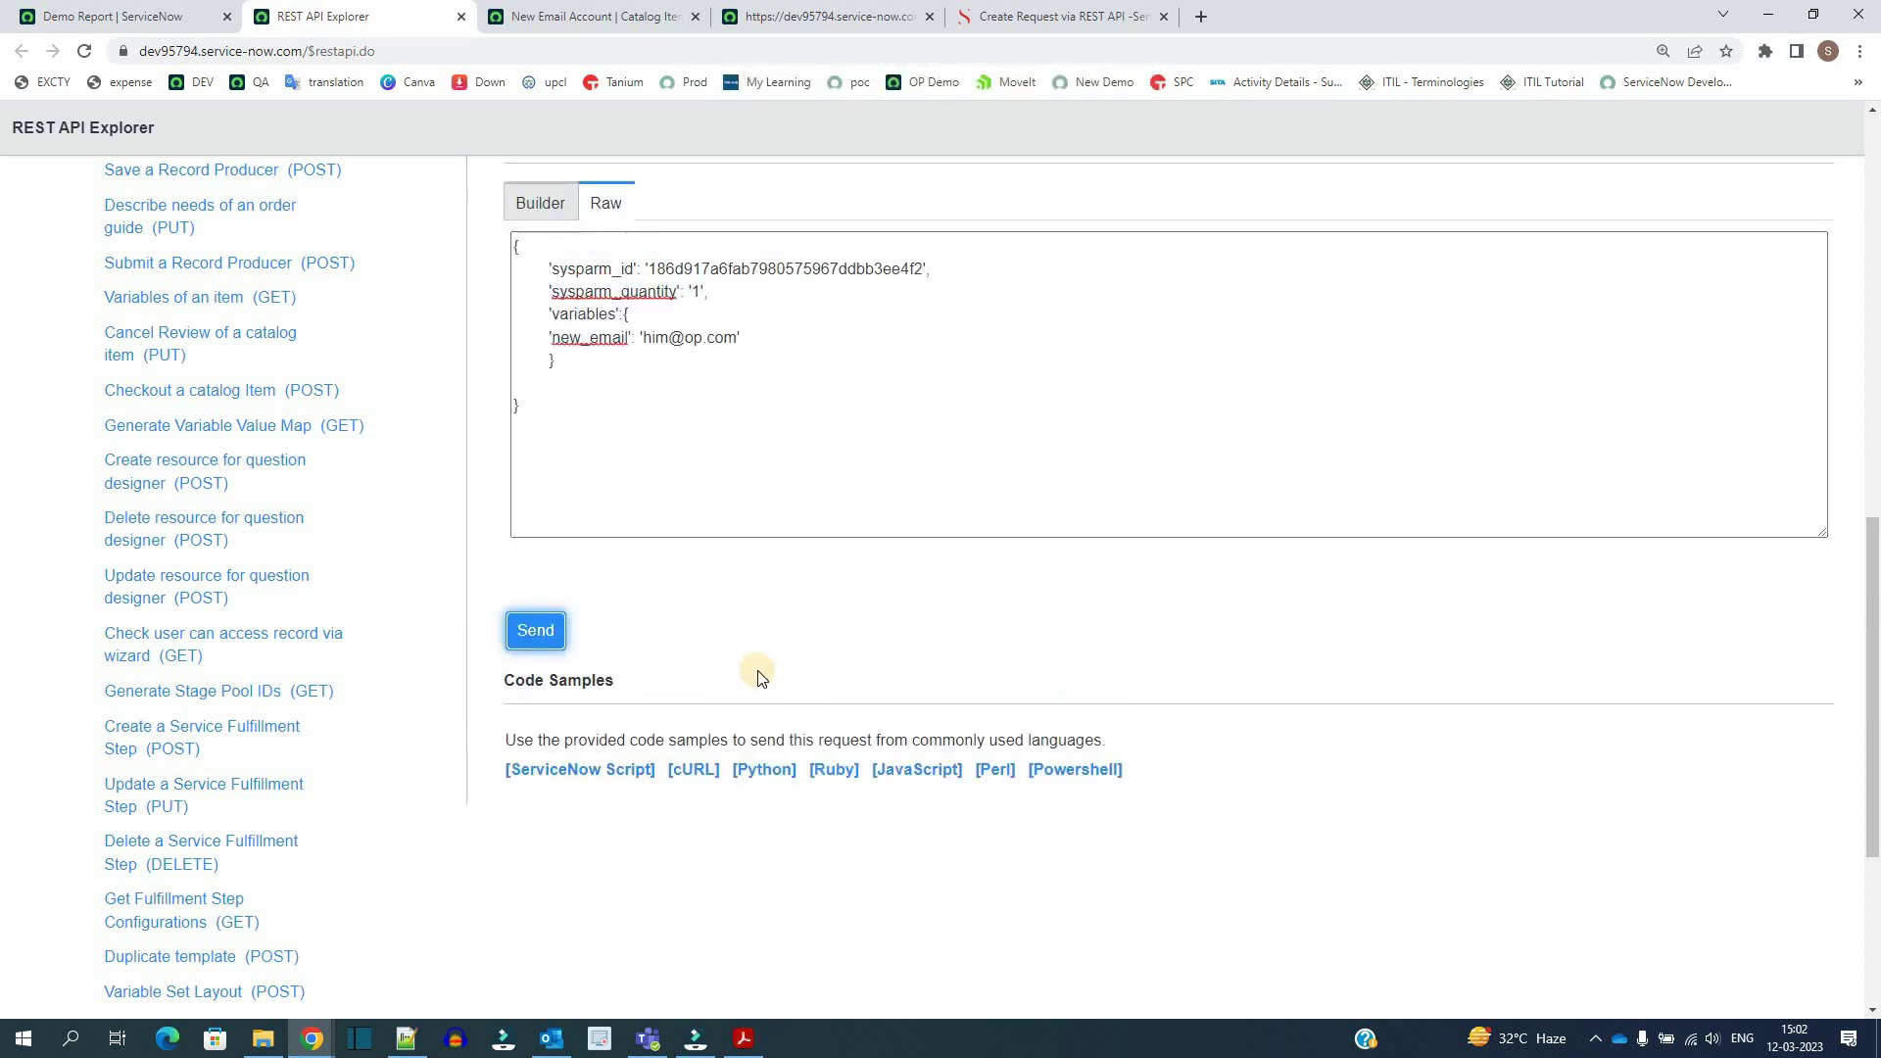
pyautogui.doubleClick(532, 752)
pyautogui.scroll(-6, 532, 753)
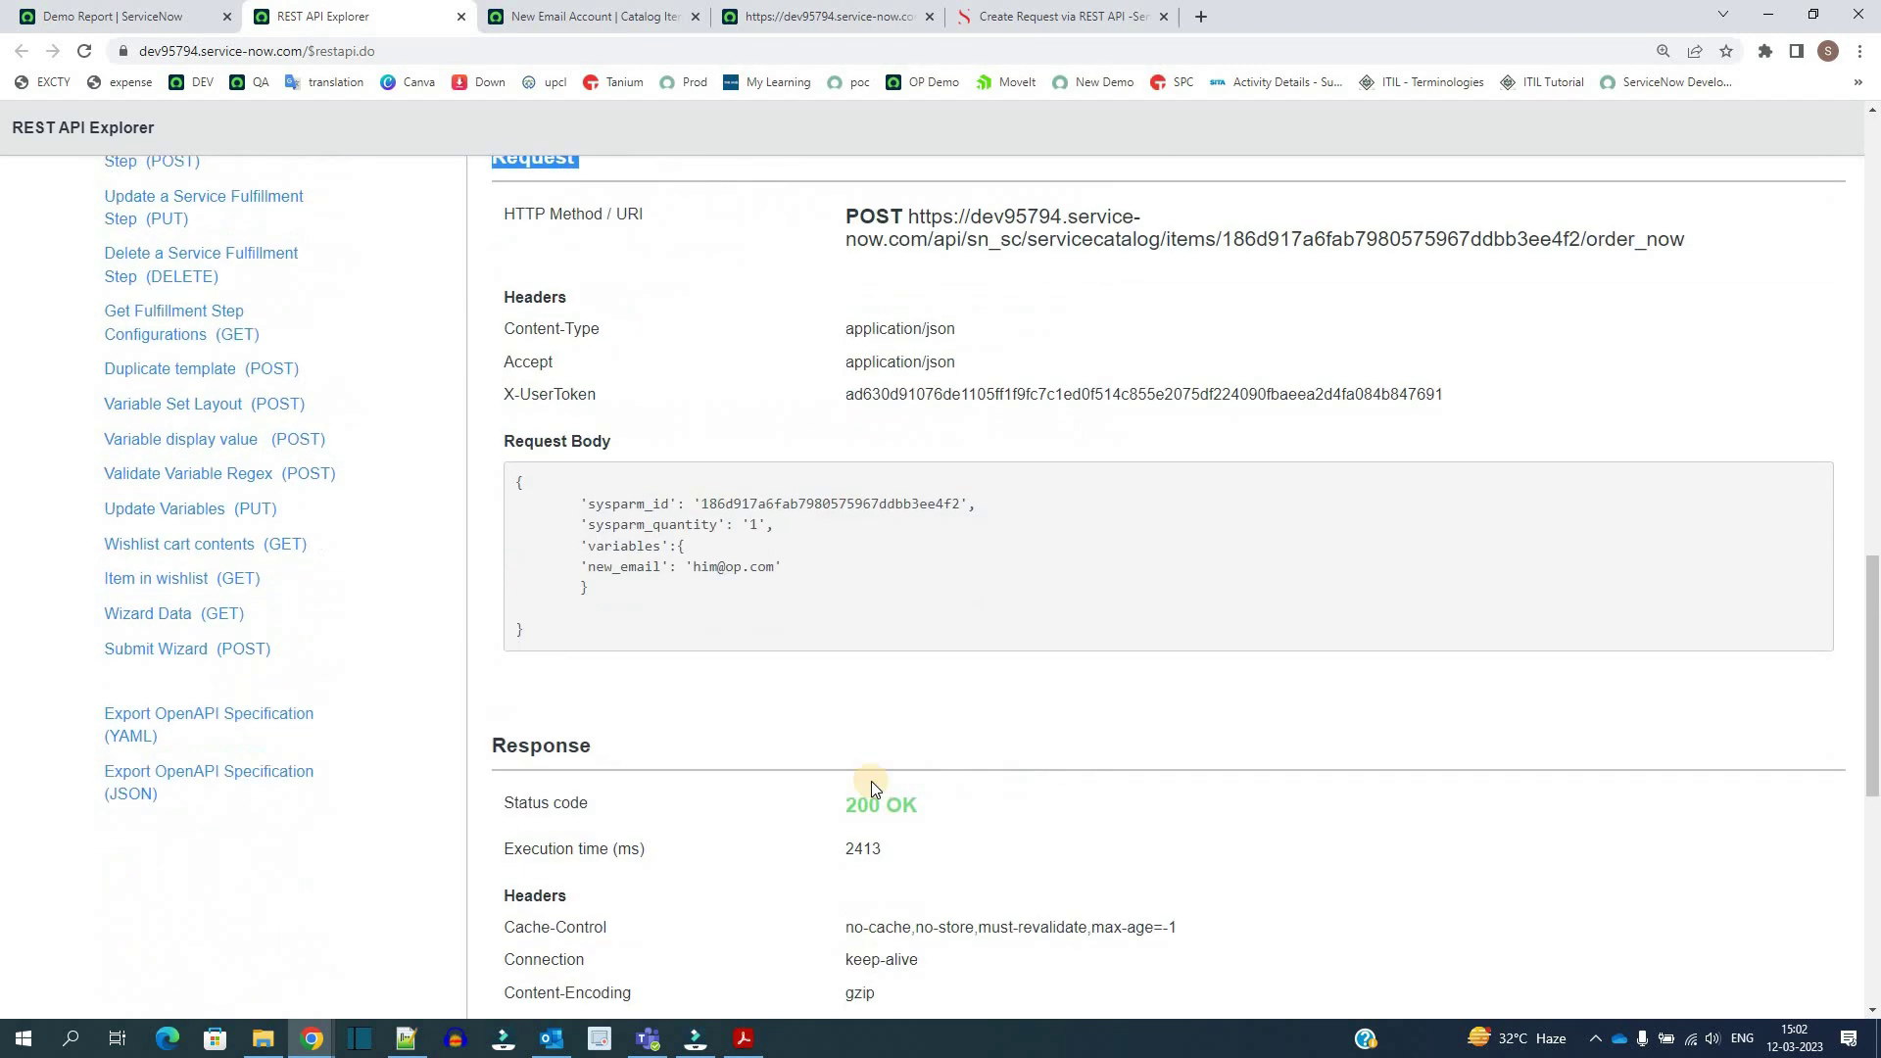
pyautogui.doubleClick(869, 801)
pyautogui.tripleClick(869, 801)
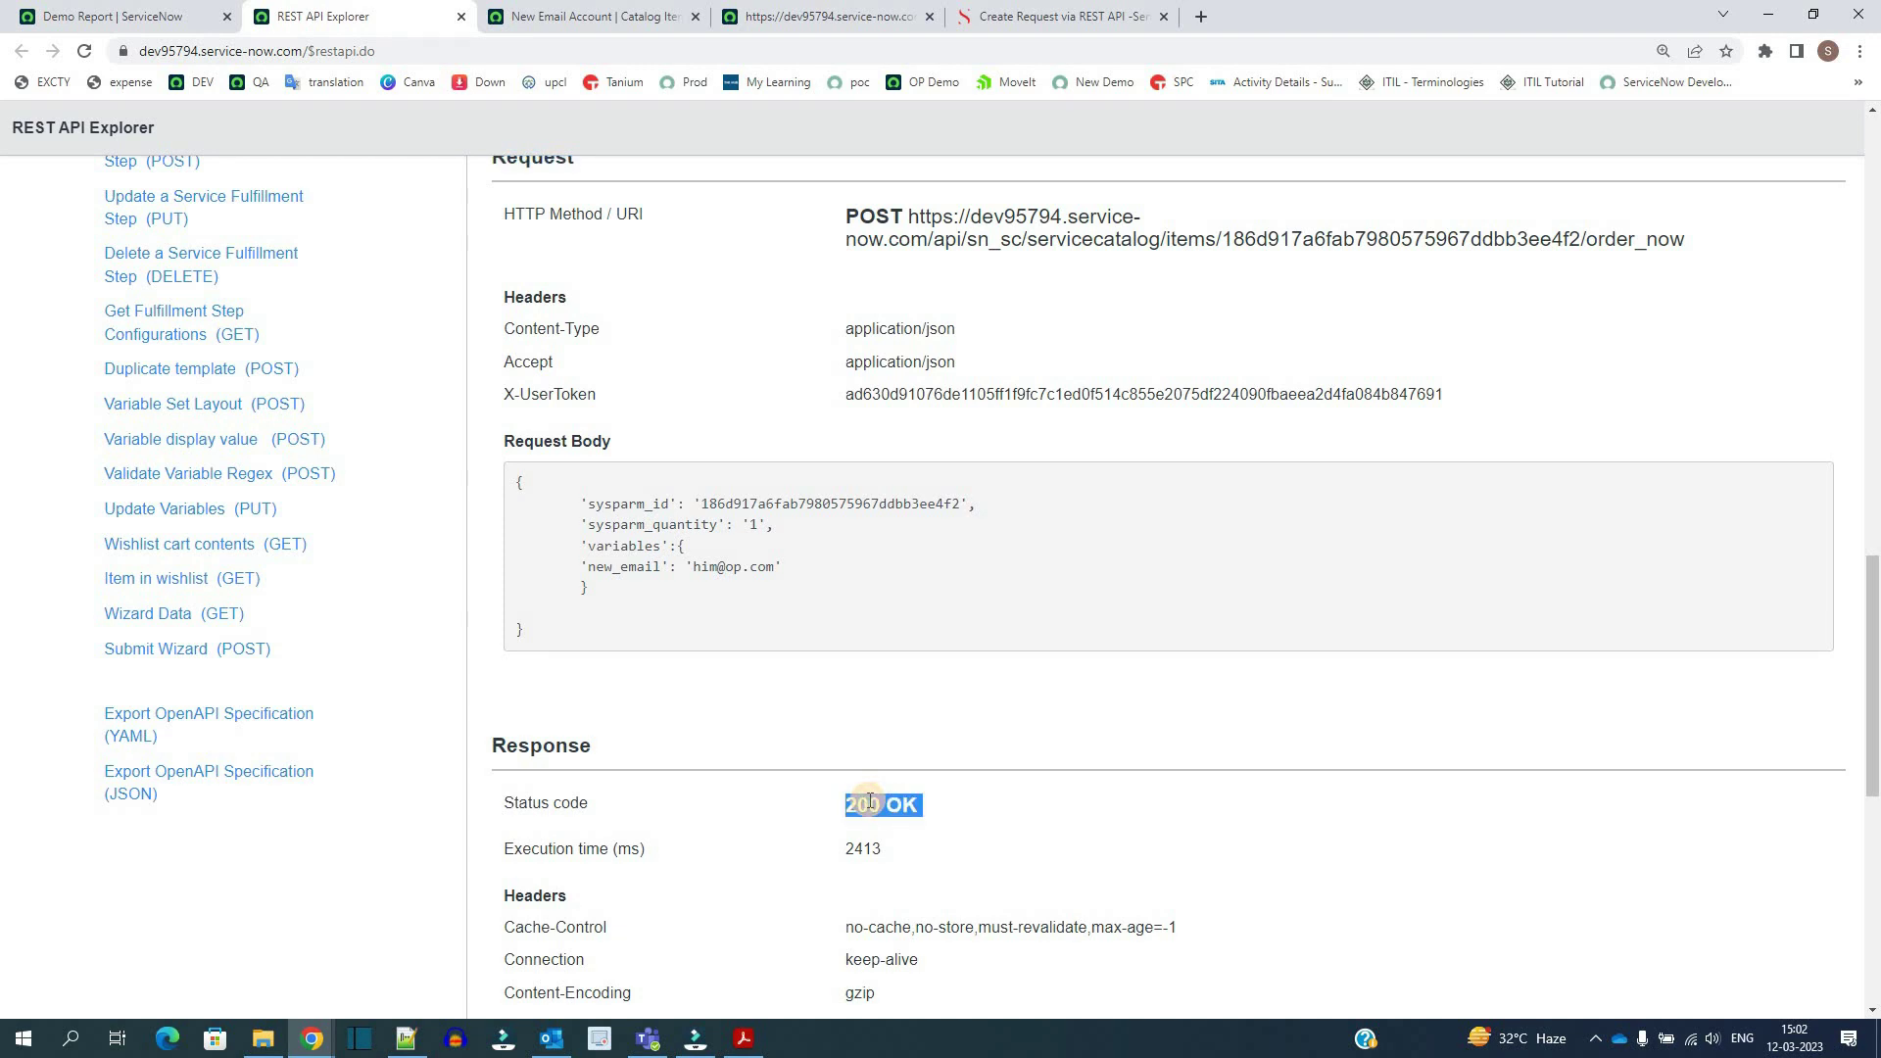
# Find and select the new request number REQ0010052 in the response body.
pyautogui.click(869, 801)
pyautogui.scroll(-5, 869, 801)
pyautogui.scroll(-3, 869, 801)
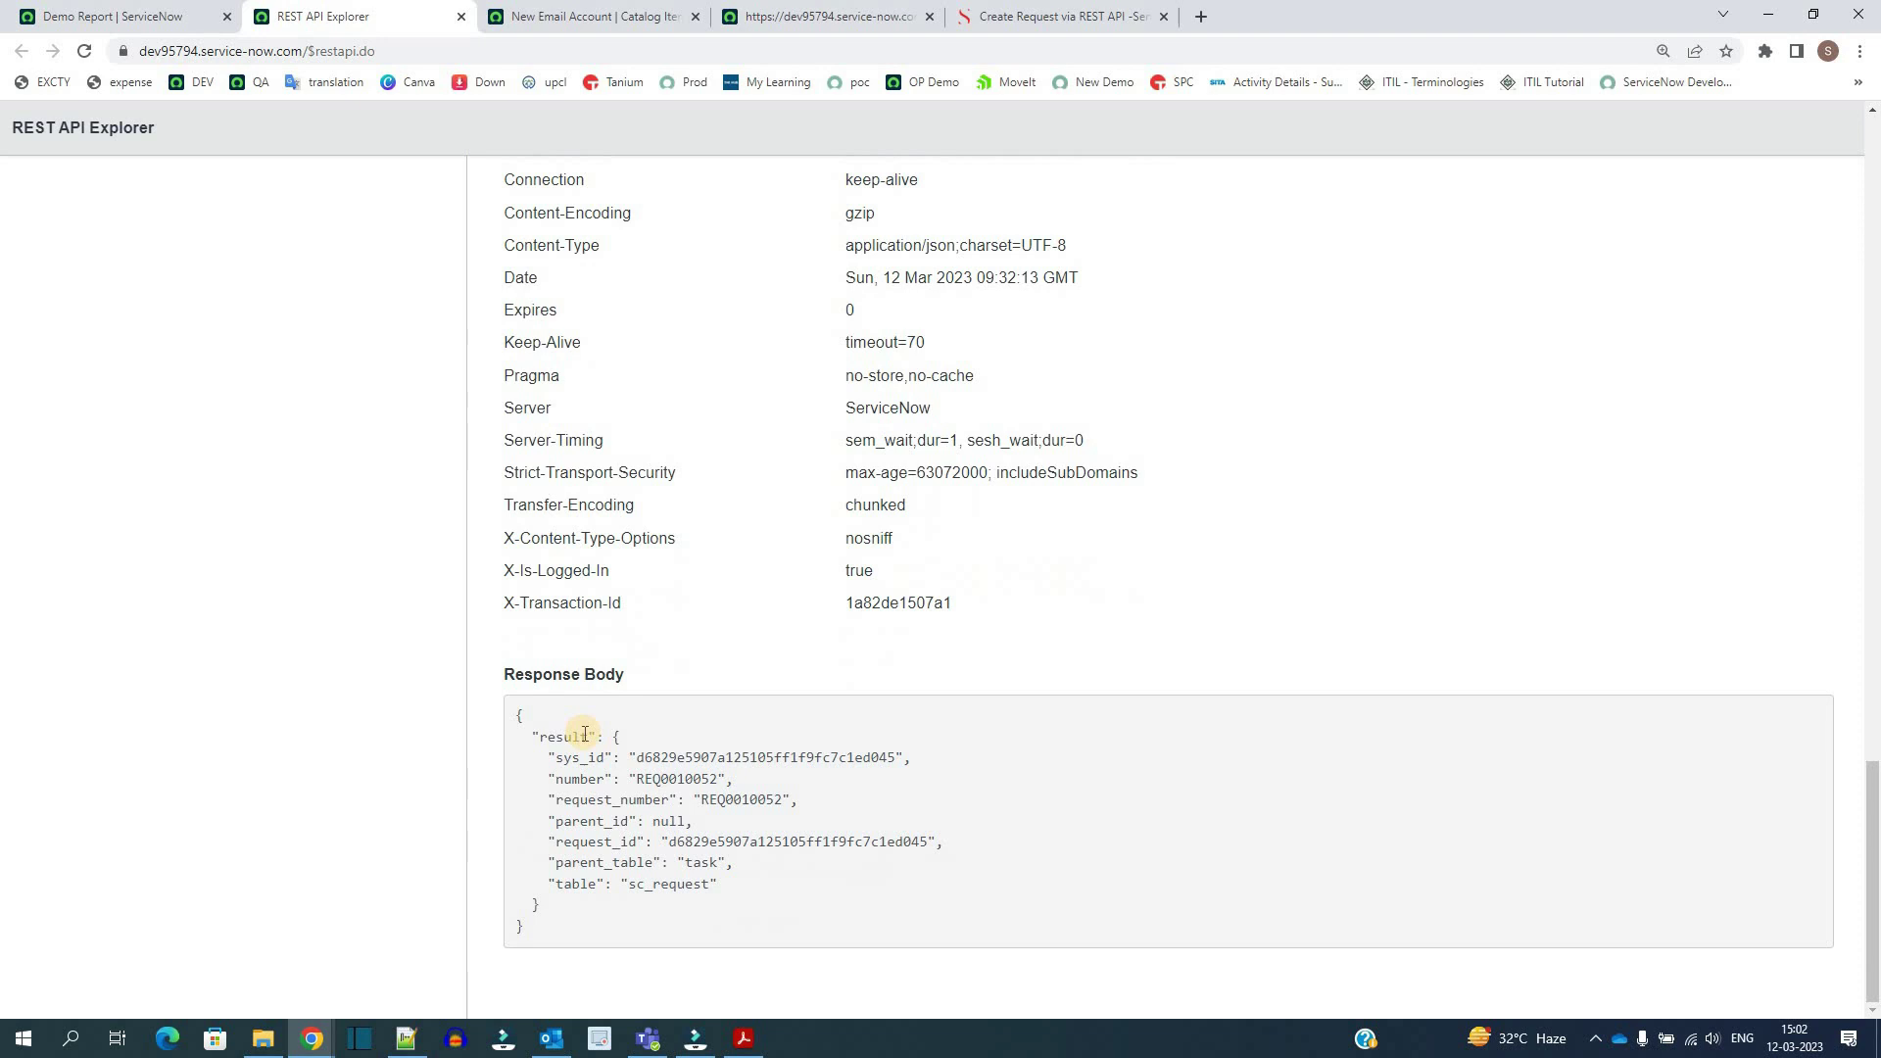
pyautogui.doubleClick(683, 778)
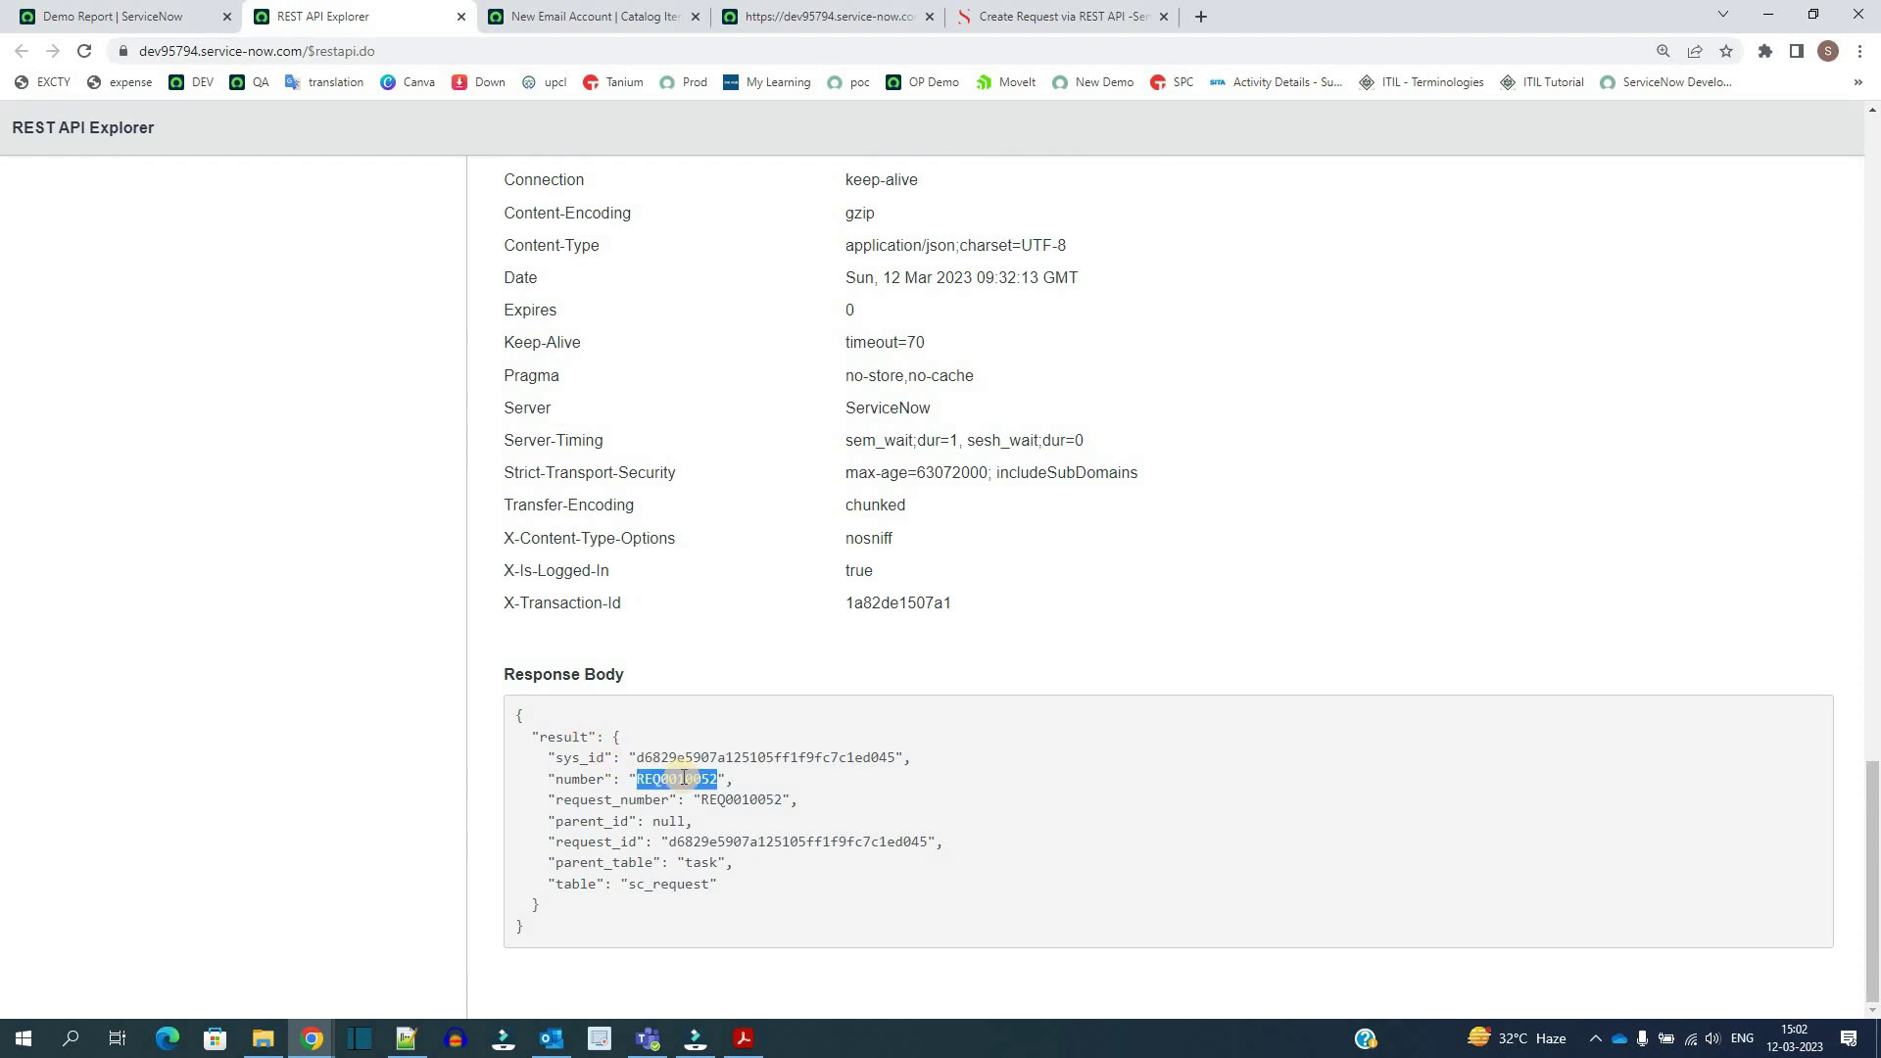
# Search globally for REQ0010052 from the Demo Report dashboard to open the request.
pyautogui.click(182, 12)
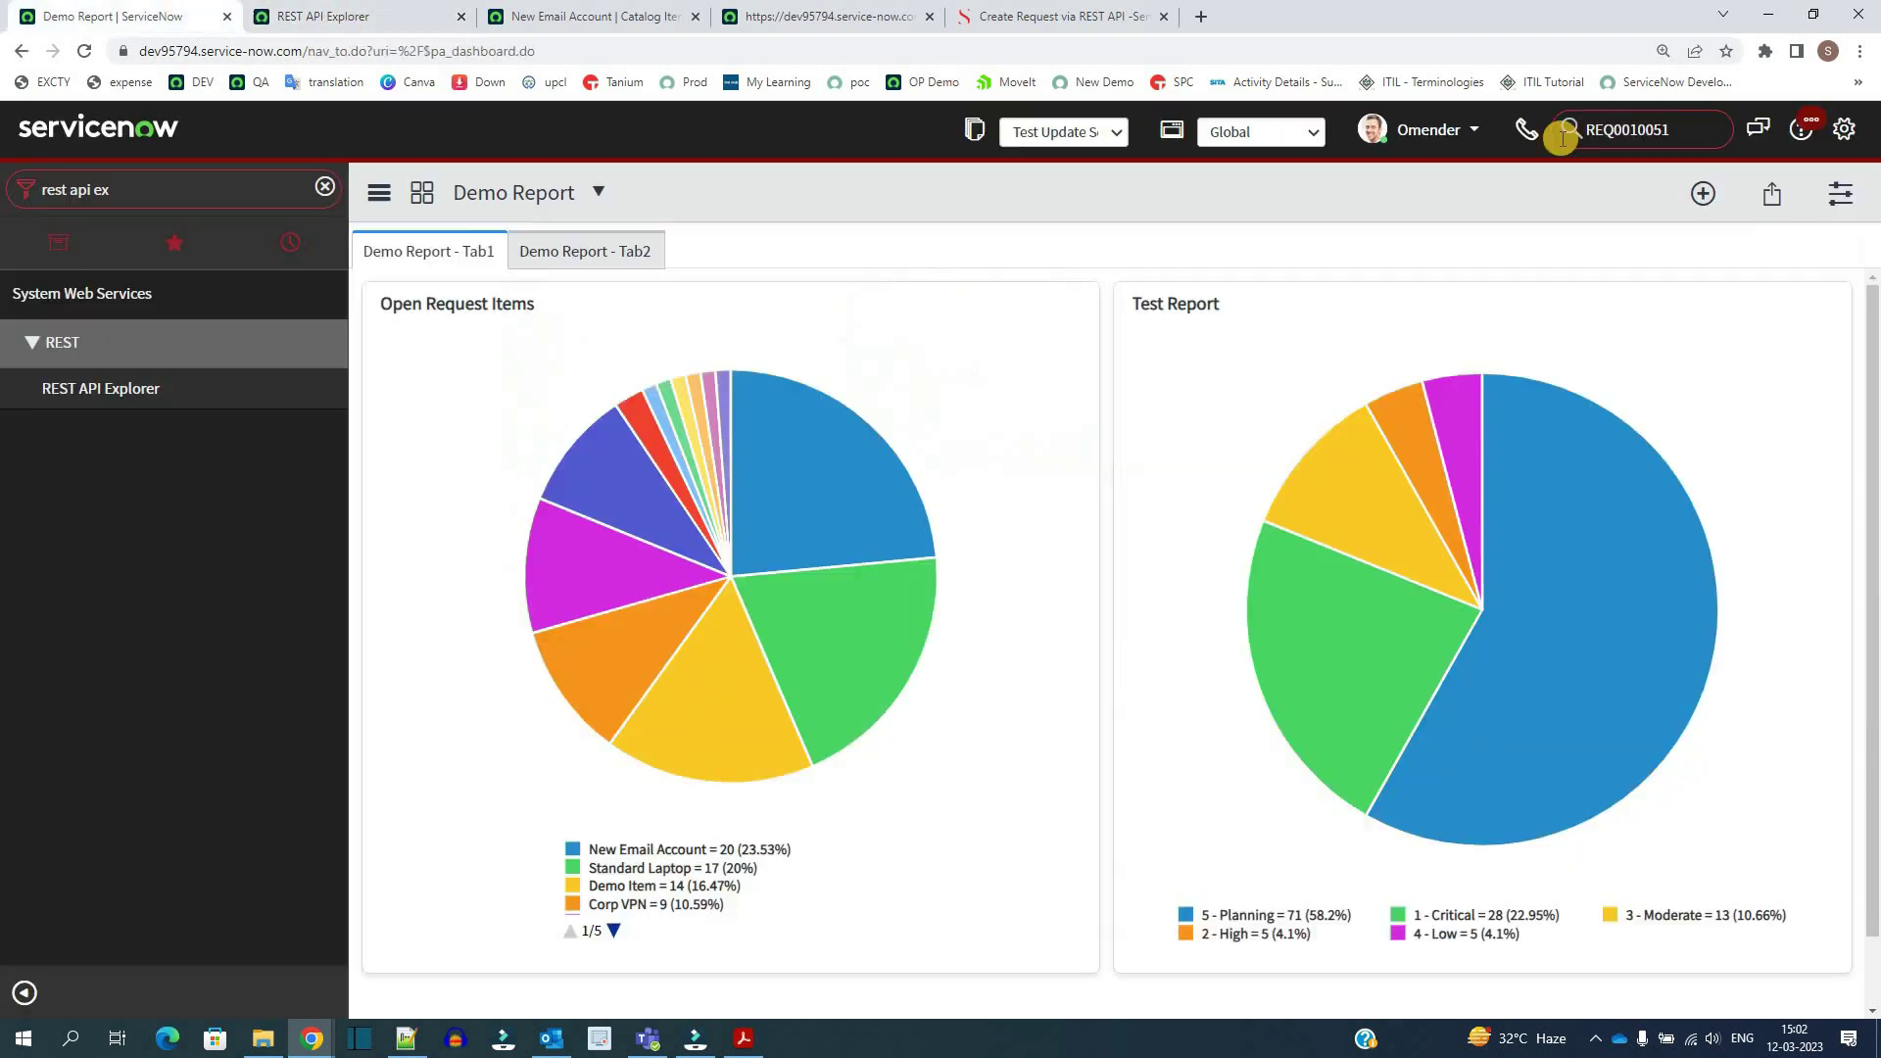
pyautogui.click(1592, 145)
pyautogui.hotkey('ctrl', 'v')
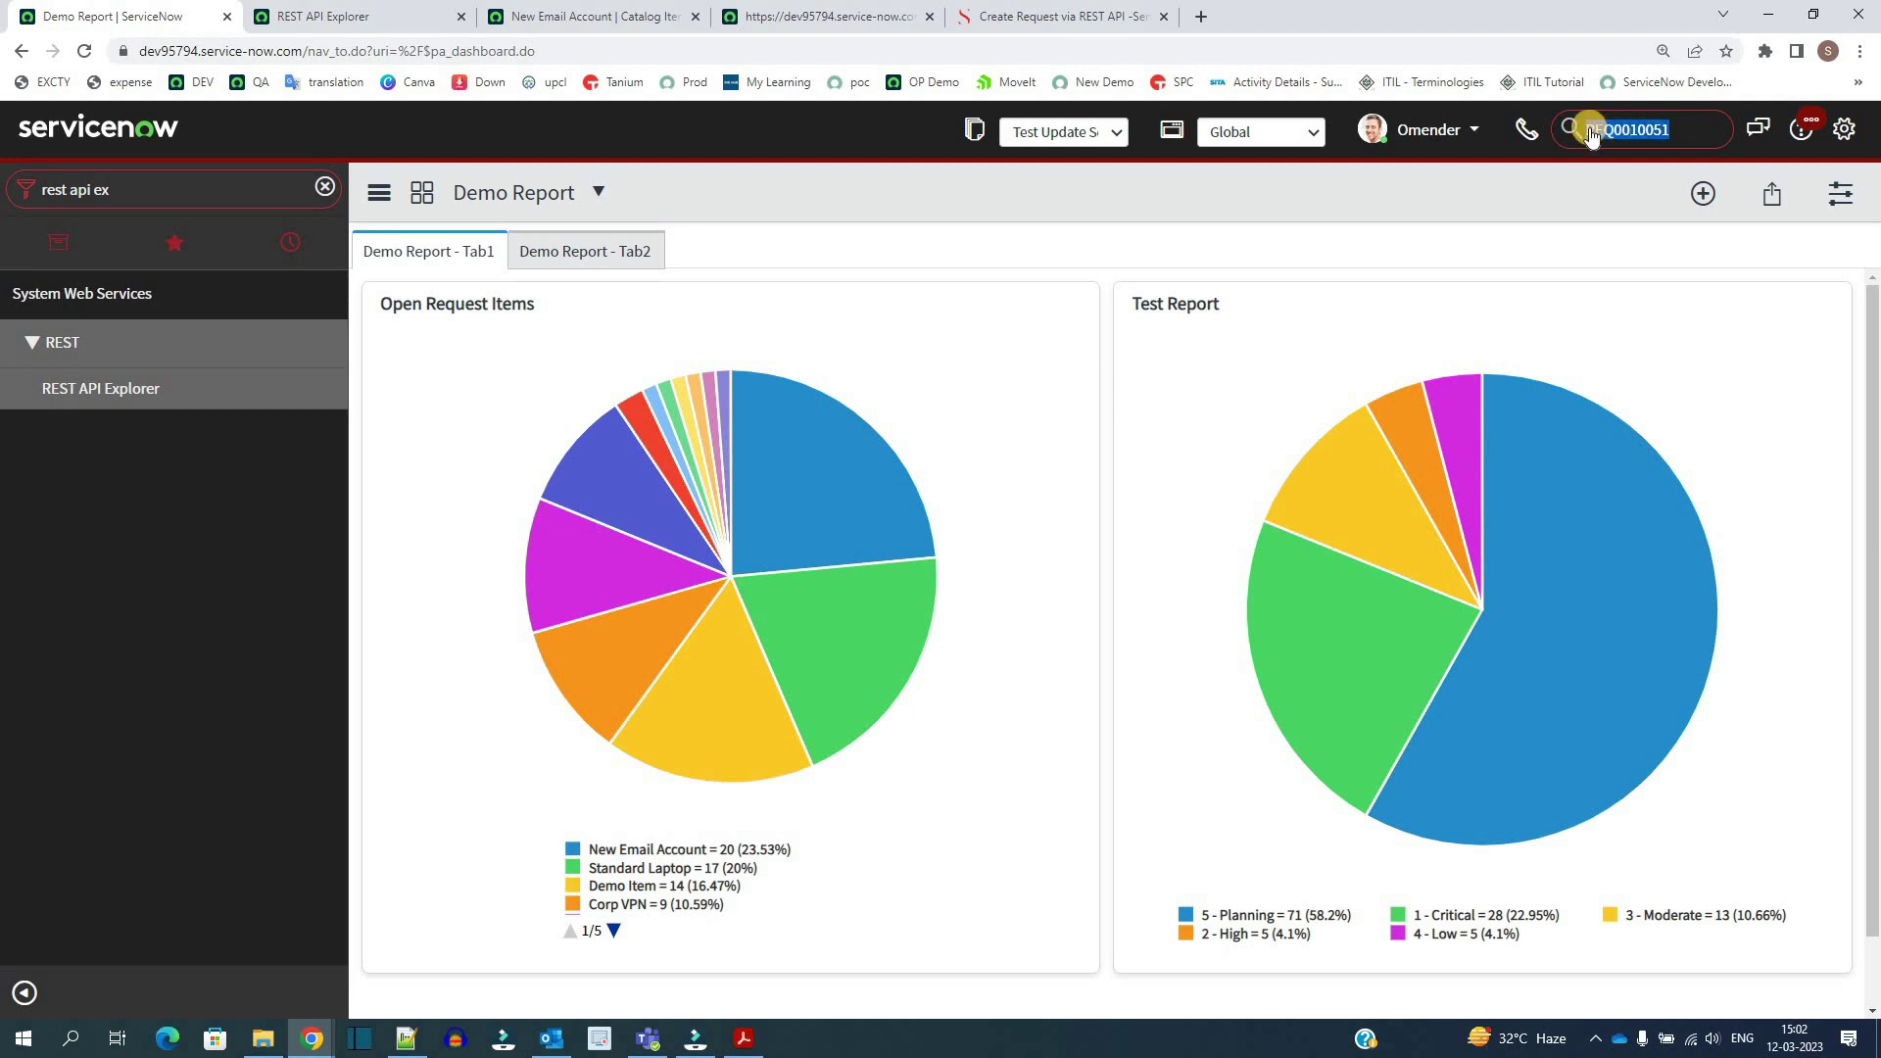
pyautogui.press('Return')
pyautogui.scroll(-3, 553, 869)
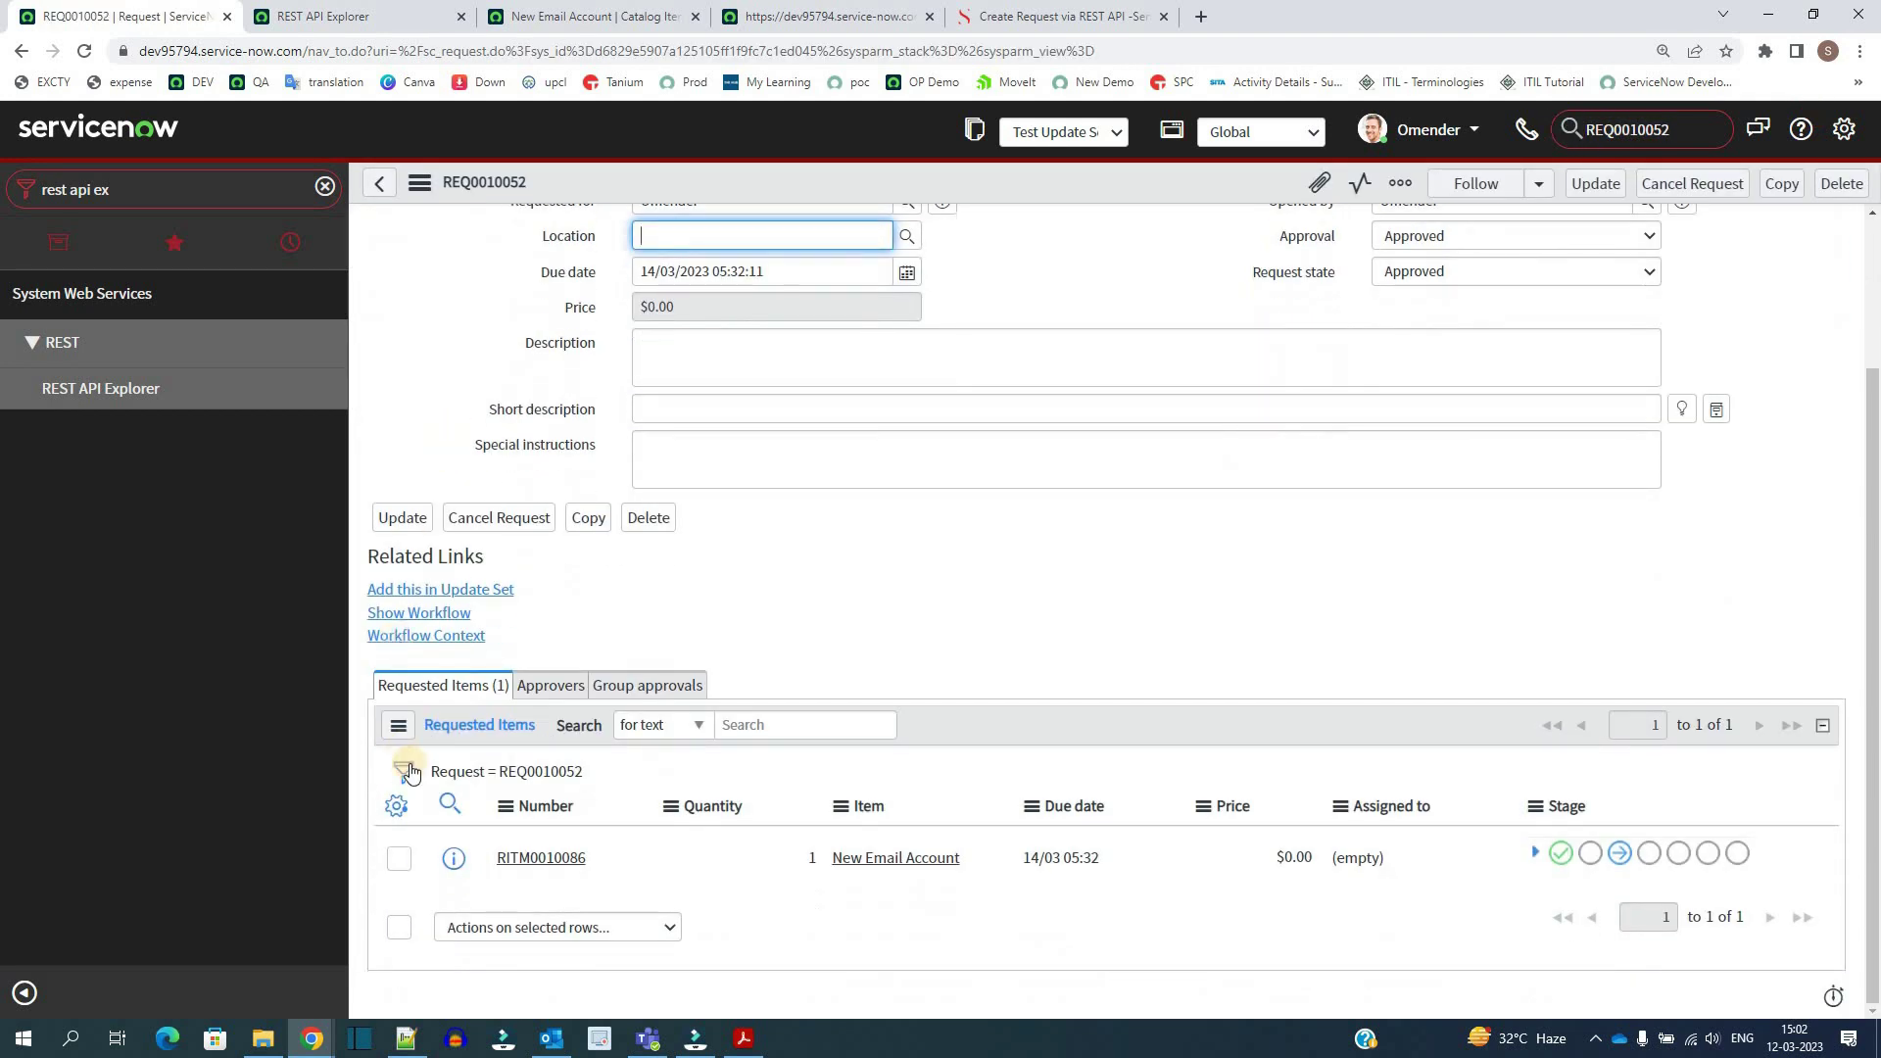
pyautogui.click(549, 860)
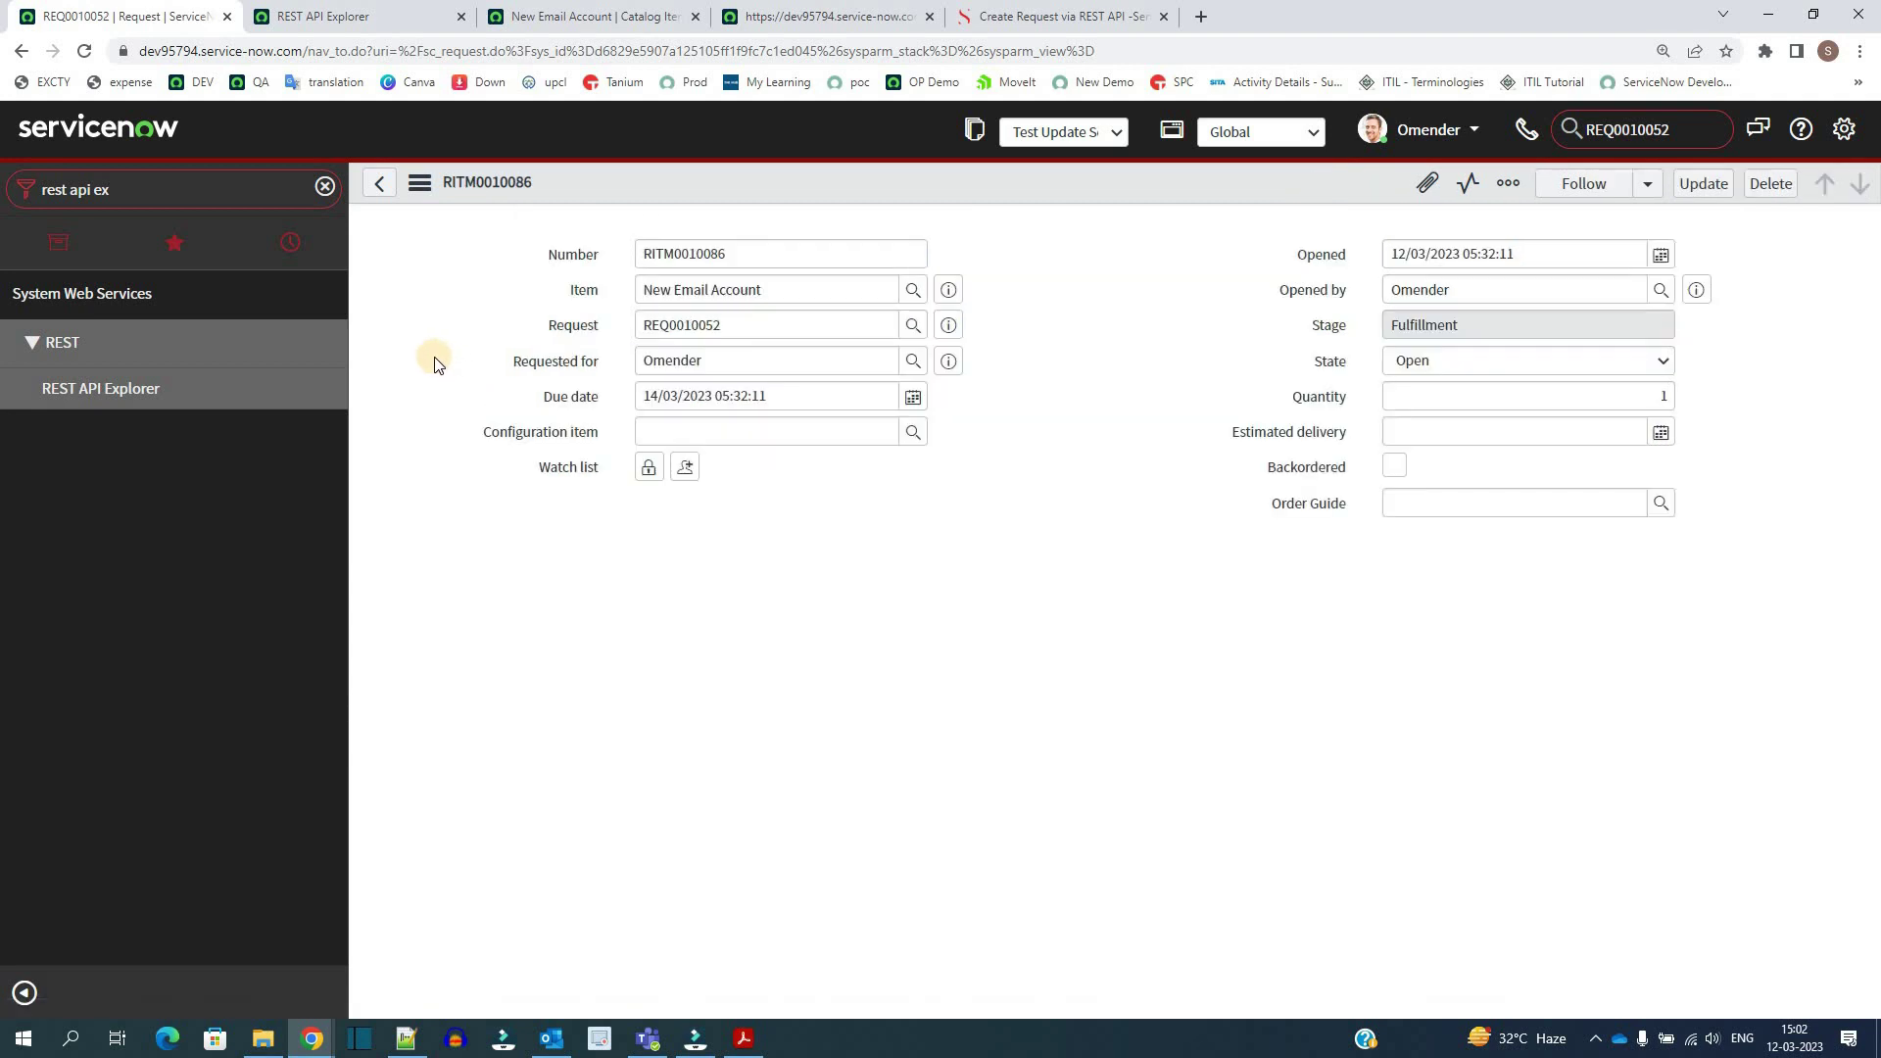
pyautogui.scroll(-1, 472, 611)
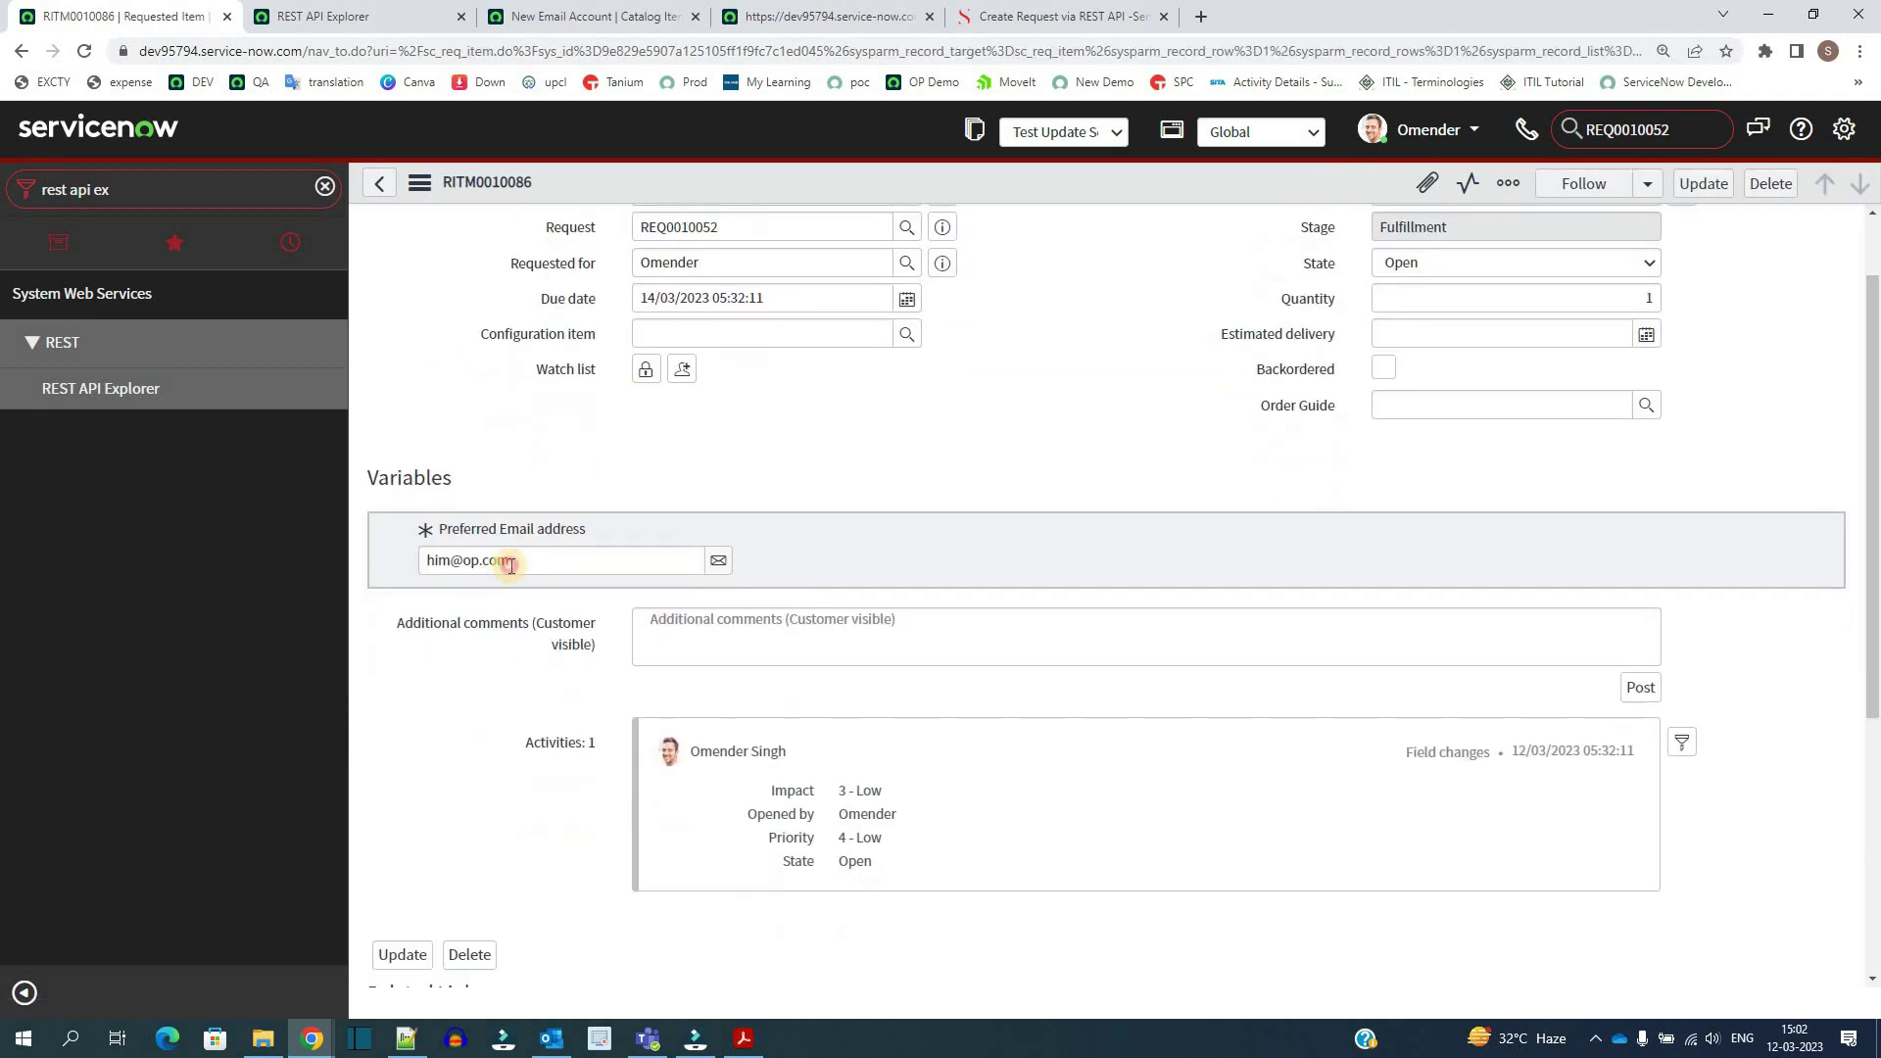
pyautogui.tripleClick(510, 565)
pyautogui.scroll(-2, 496, 573)
pyautogui.scroll(-2, 412, 627)
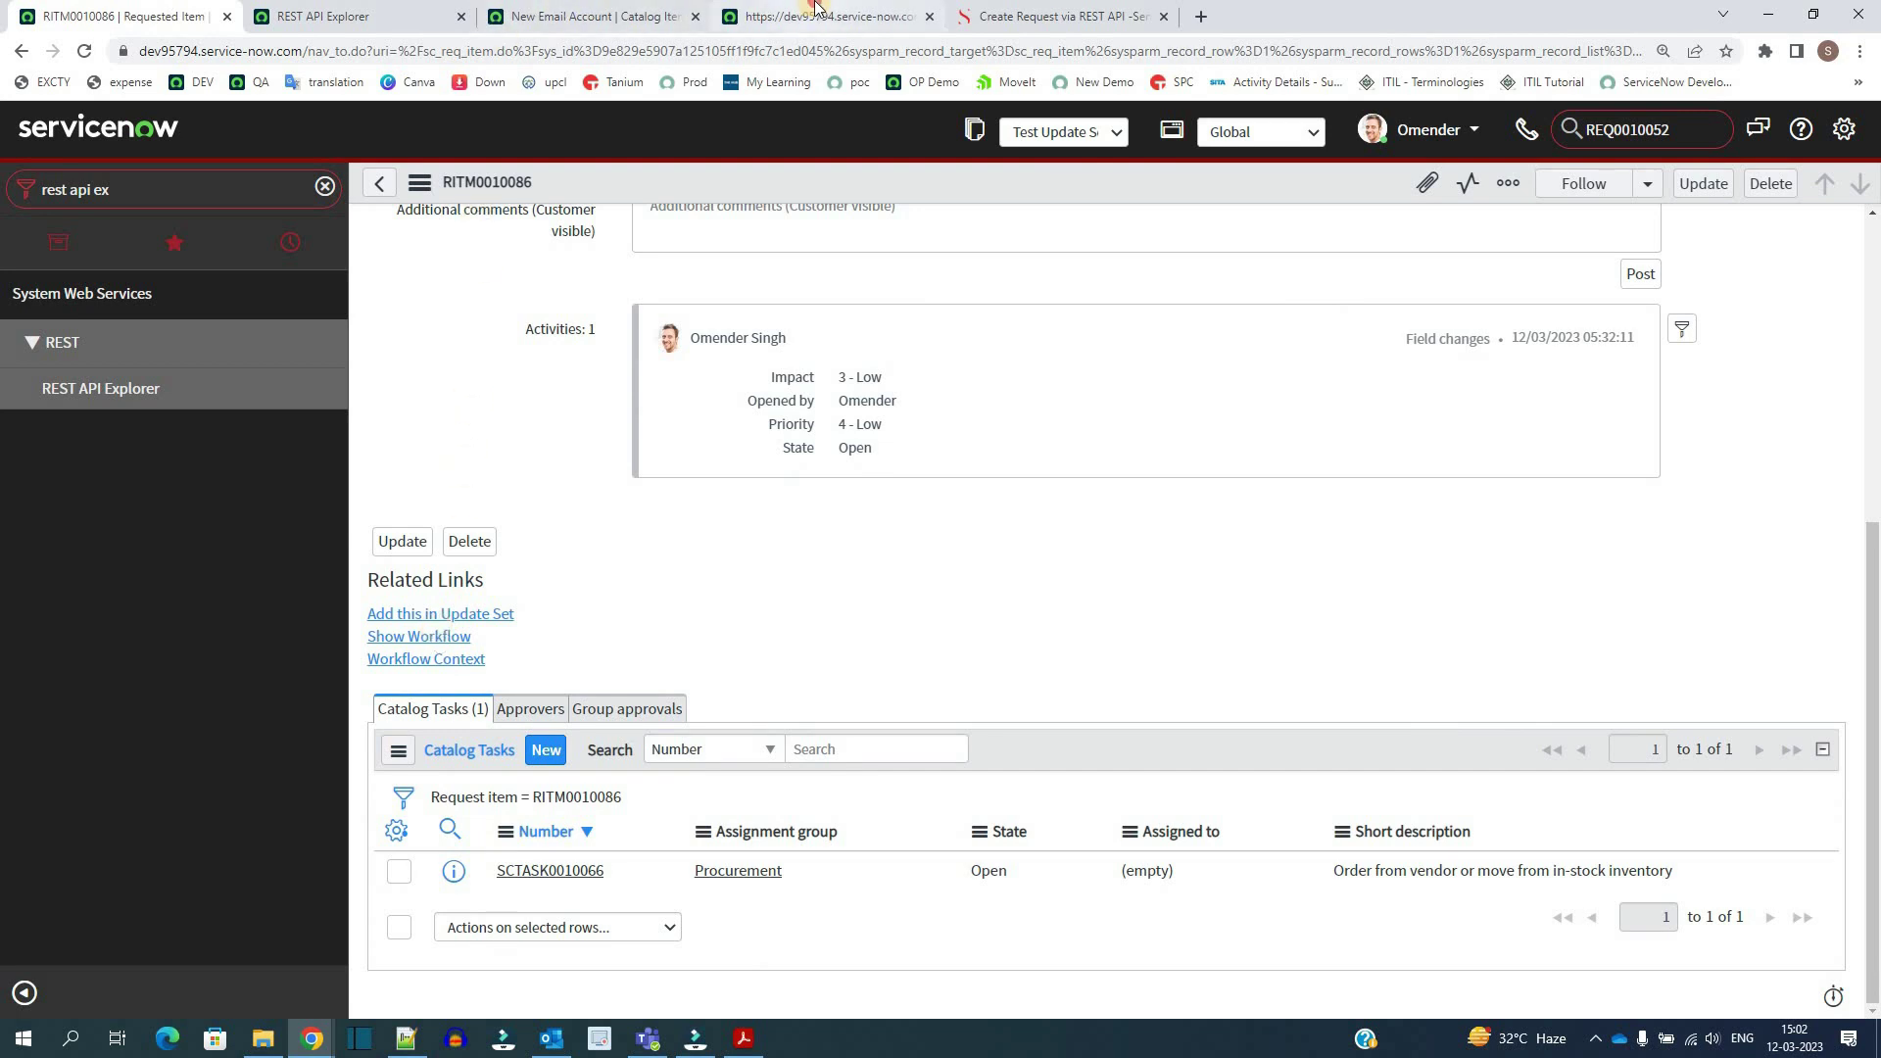
# Scroll the blog post to the expected 200 OK response and the Sample Script section.
pyautogui.click(323, 15)
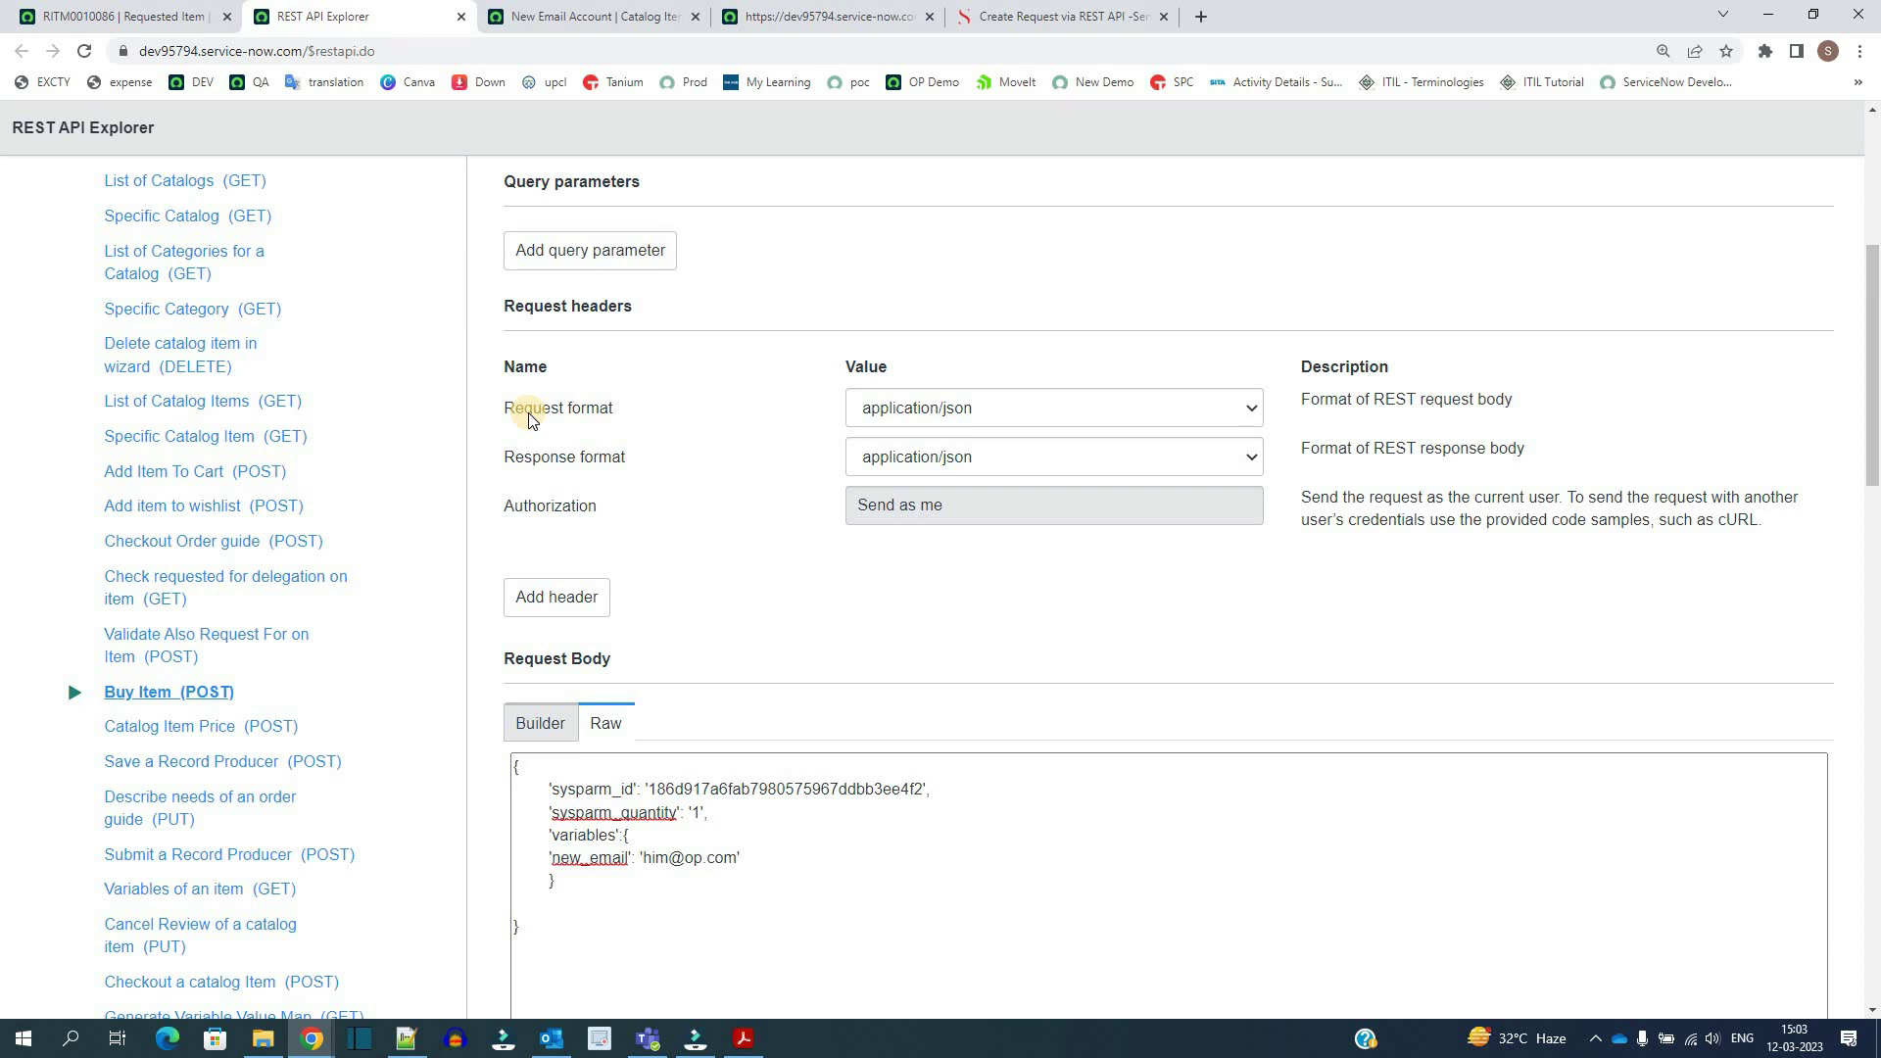
pyautogui.scroll(5, 529, 419)
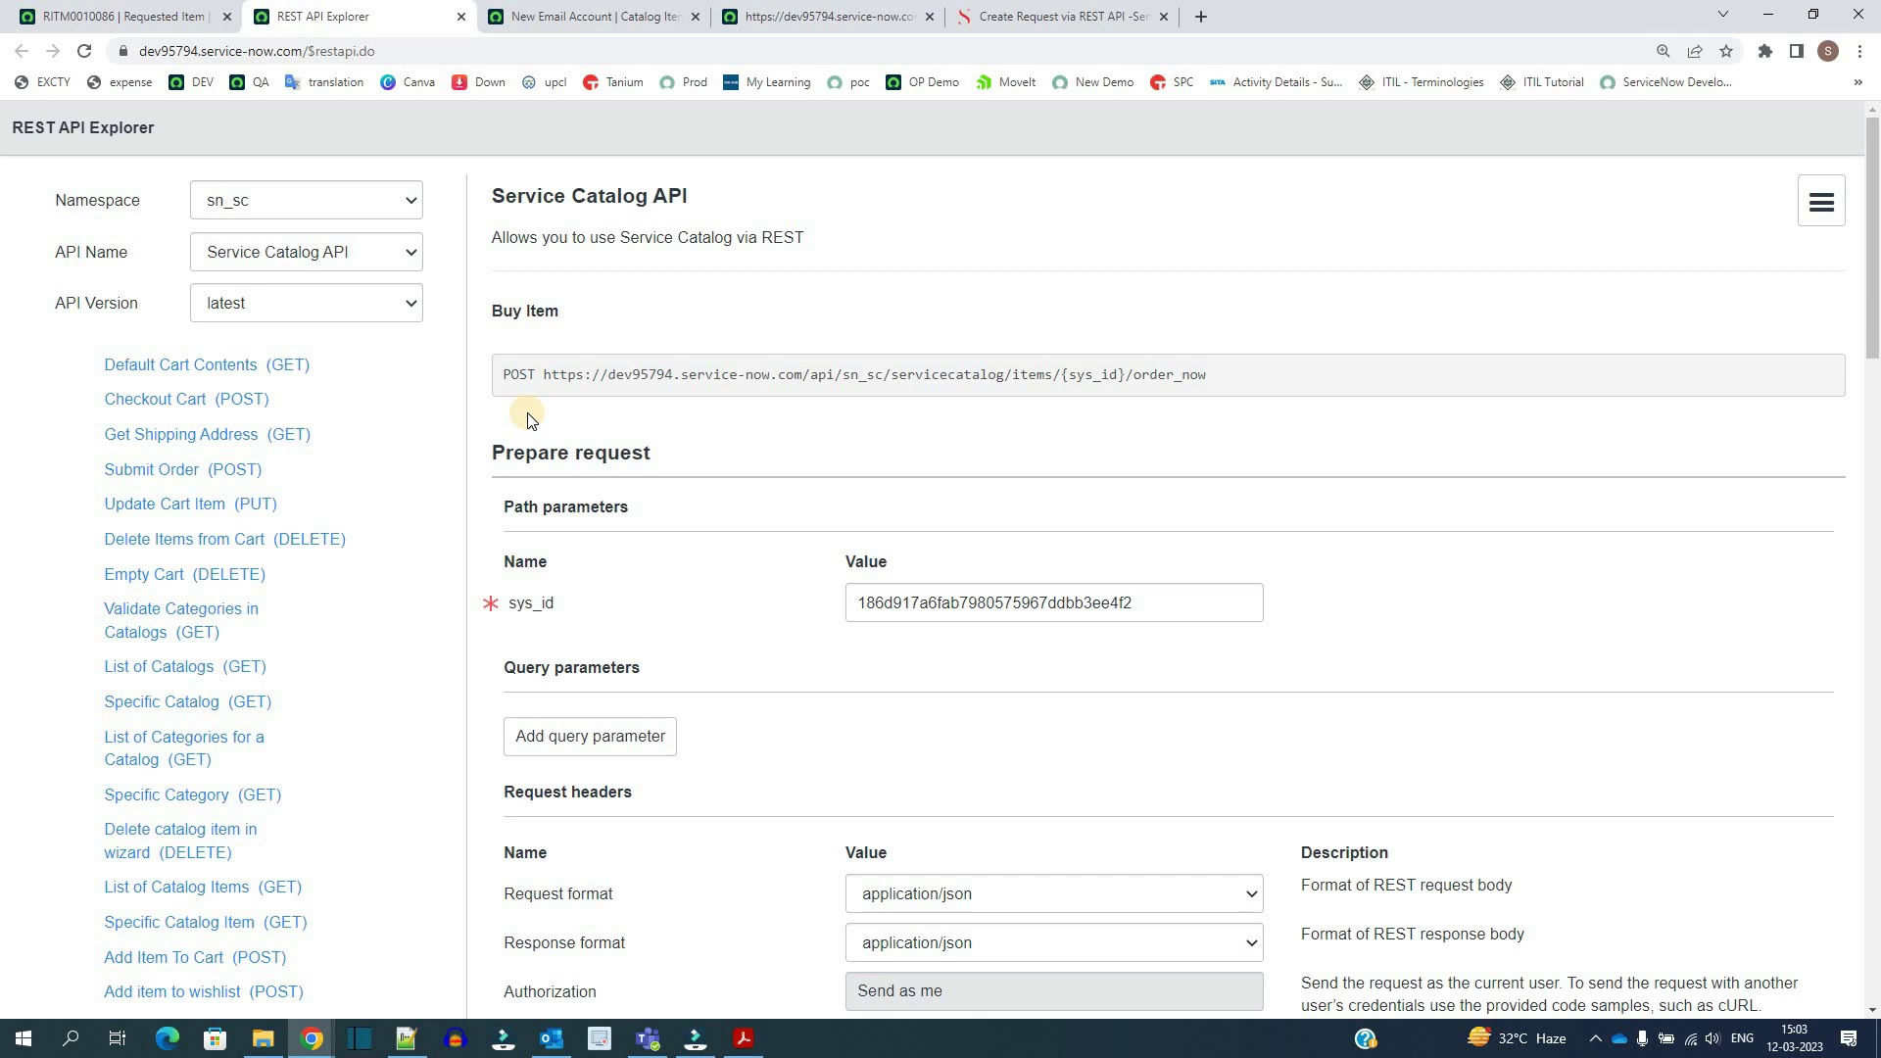
pyautogui.click(994, 8)
pyautogui.click(252, 577)
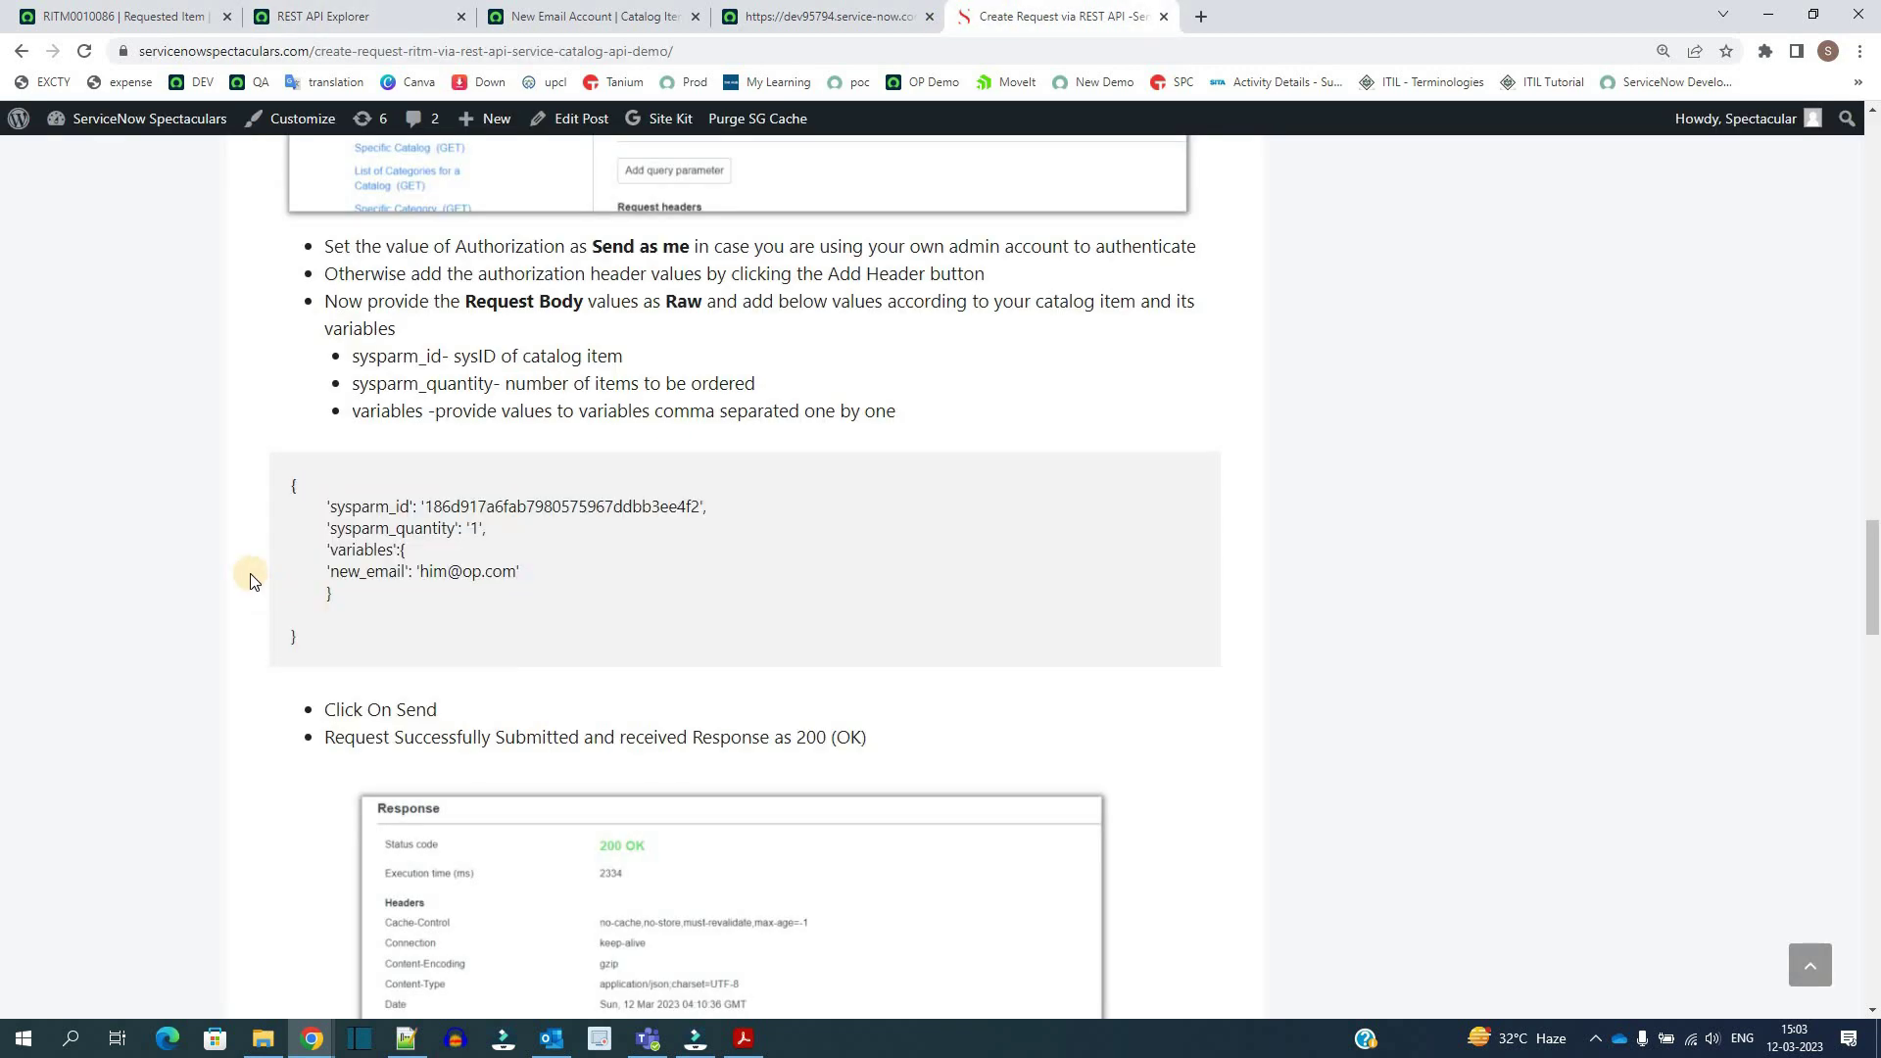
pyautogui.scroll(-5, 252, 581)
pyautogui.scroll(-2, 245, 588)
pyautogui.scroll(-3, 245, 591)
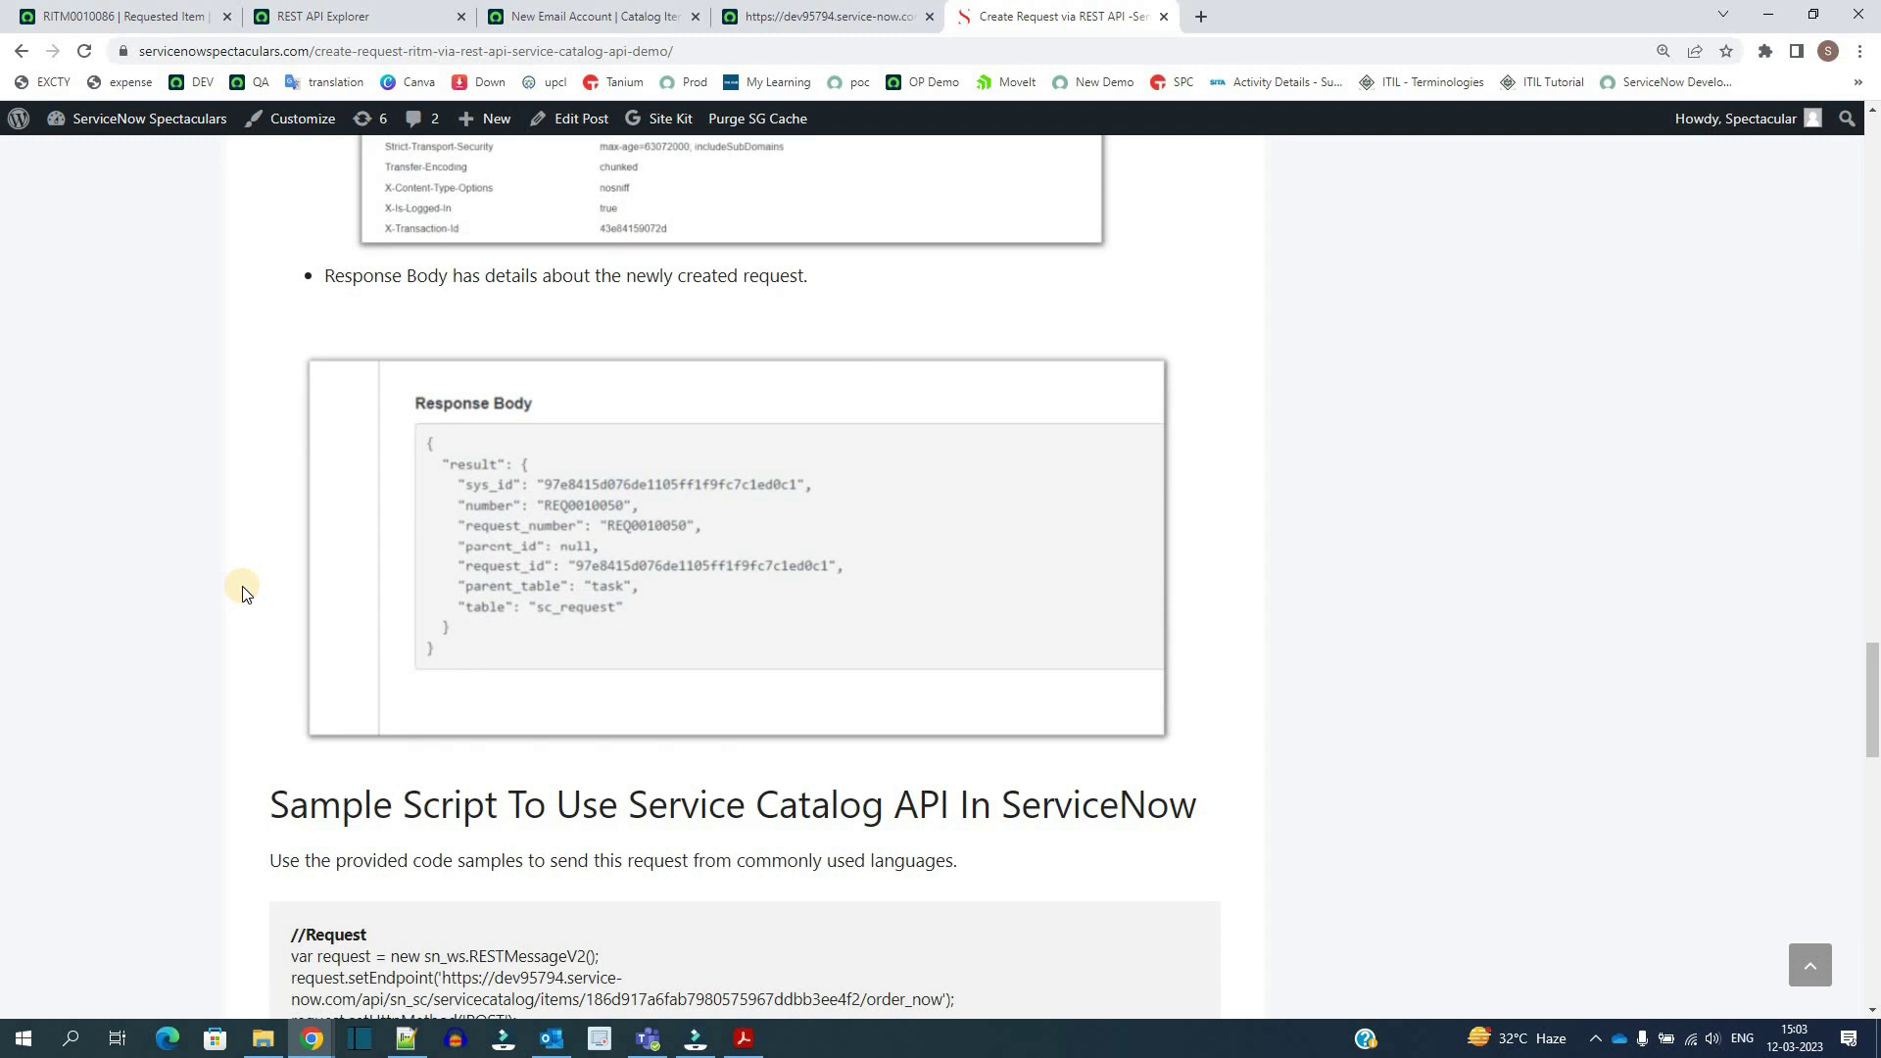
pyautogui.scroll(-1, 245, 592)
pyautogui.scroll(7, 245, 593)
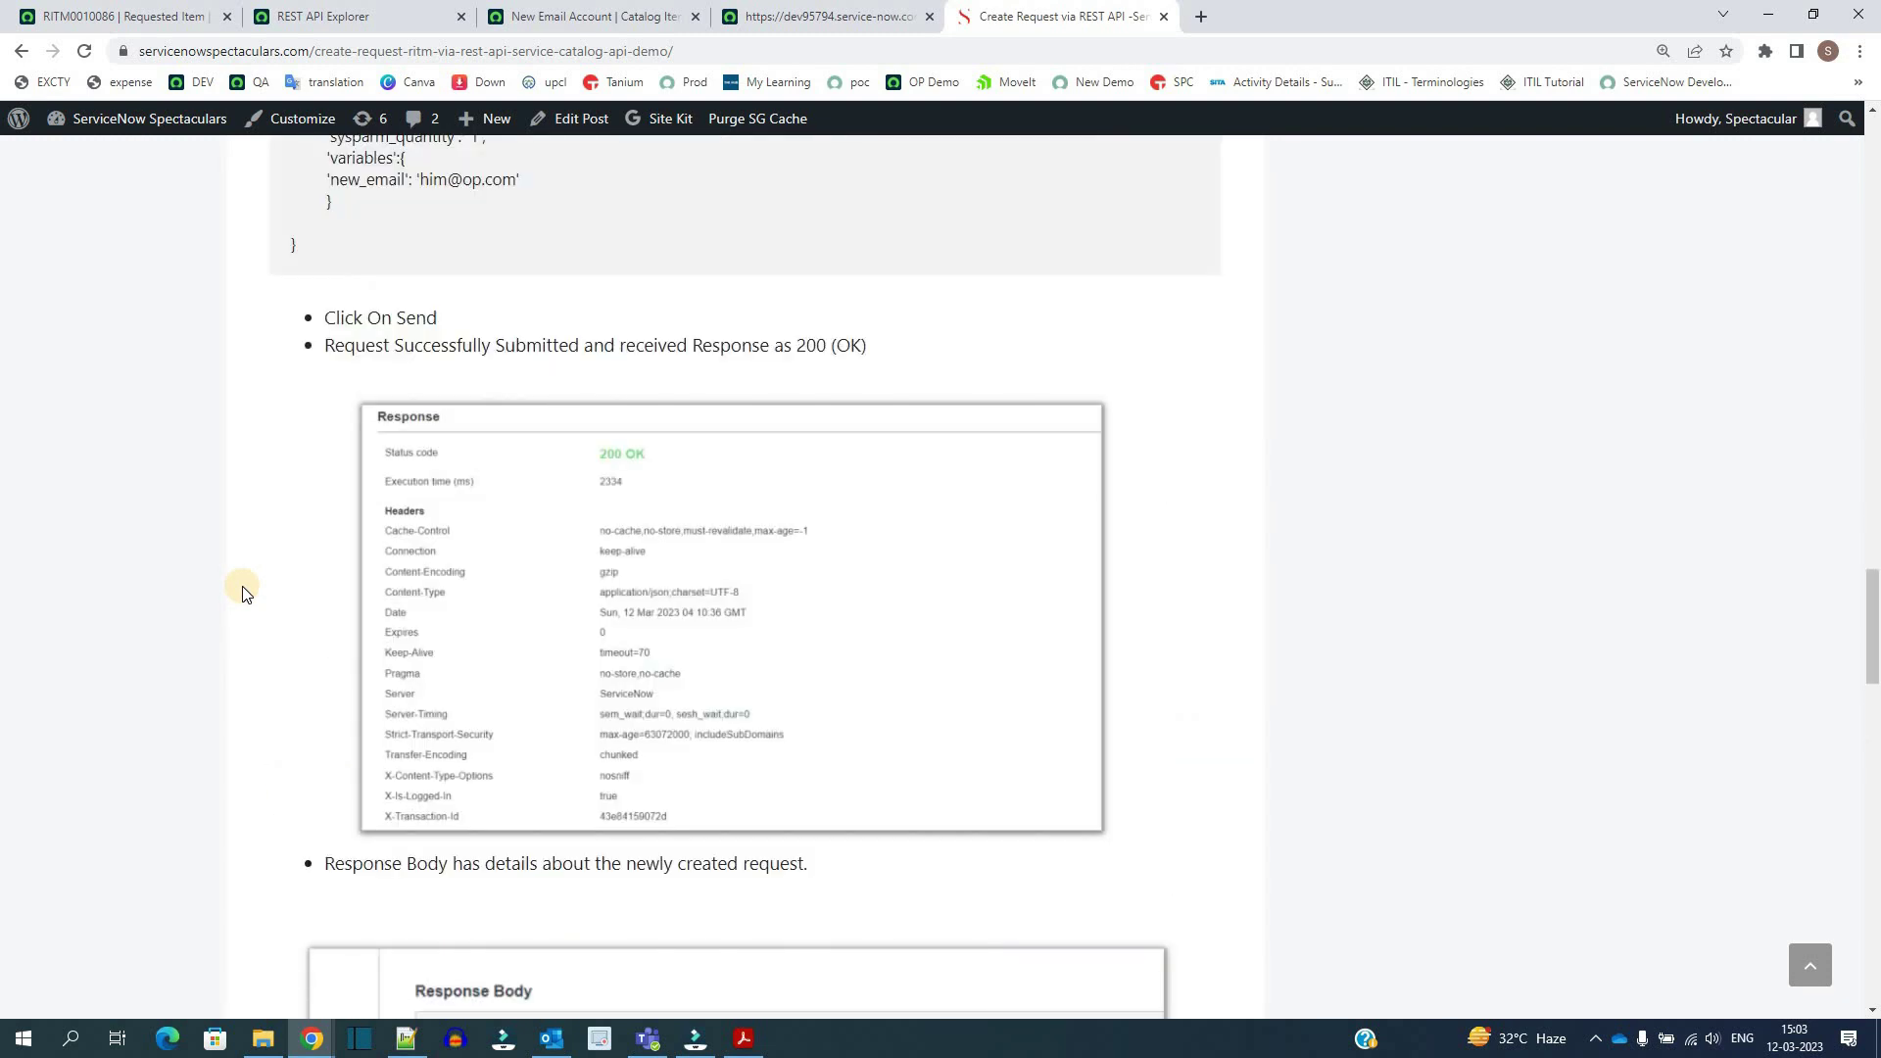
pyautogui.scroll(-1, 245, 592)
pyautogui.scroll(-5, 245, 593)
pyautogui.scroll(-5, 245, 587)
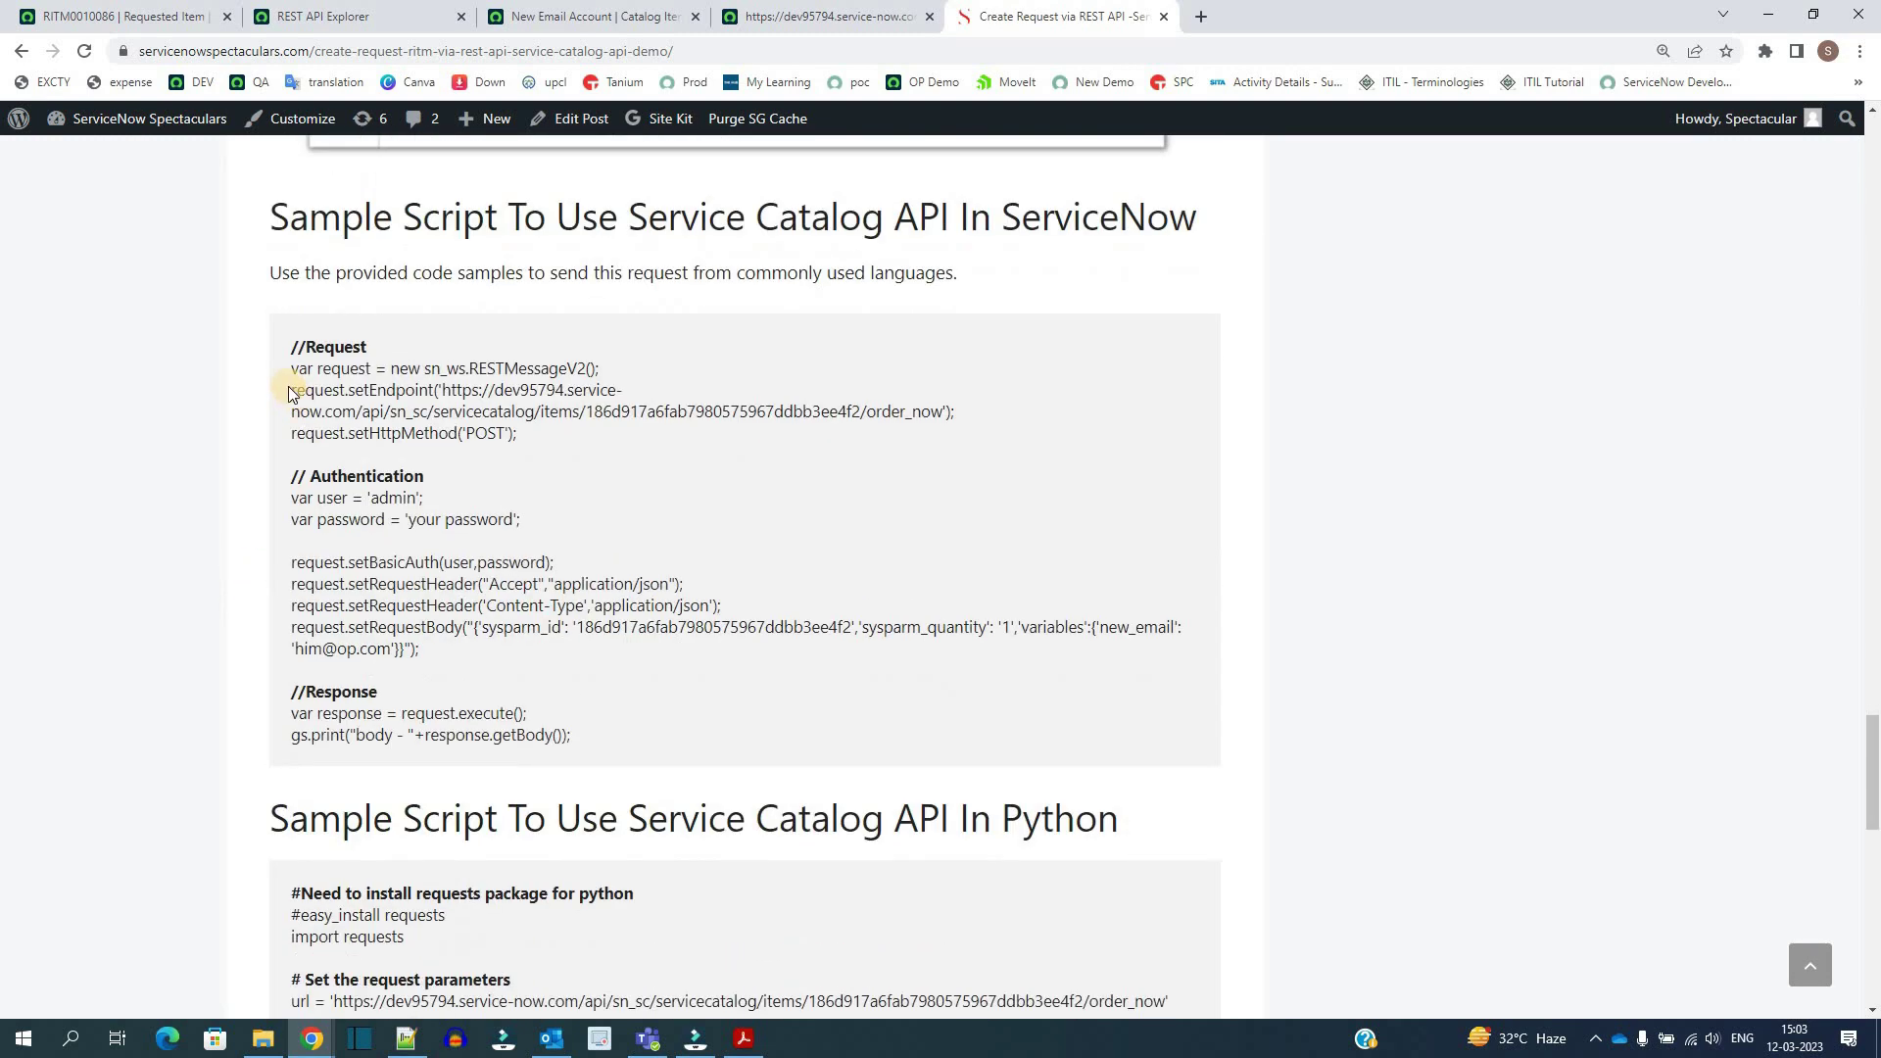
# Highlight the sample RESTMessageV2 script that calls the Service Catalog API.
pyautogui.moveTo(284, 356); pyautogui.dragTo(578, 742)
pyautogui.click(580, 744)
pyautogui.moveTo(360, 398); pyautogui.dragTo(293, 350)
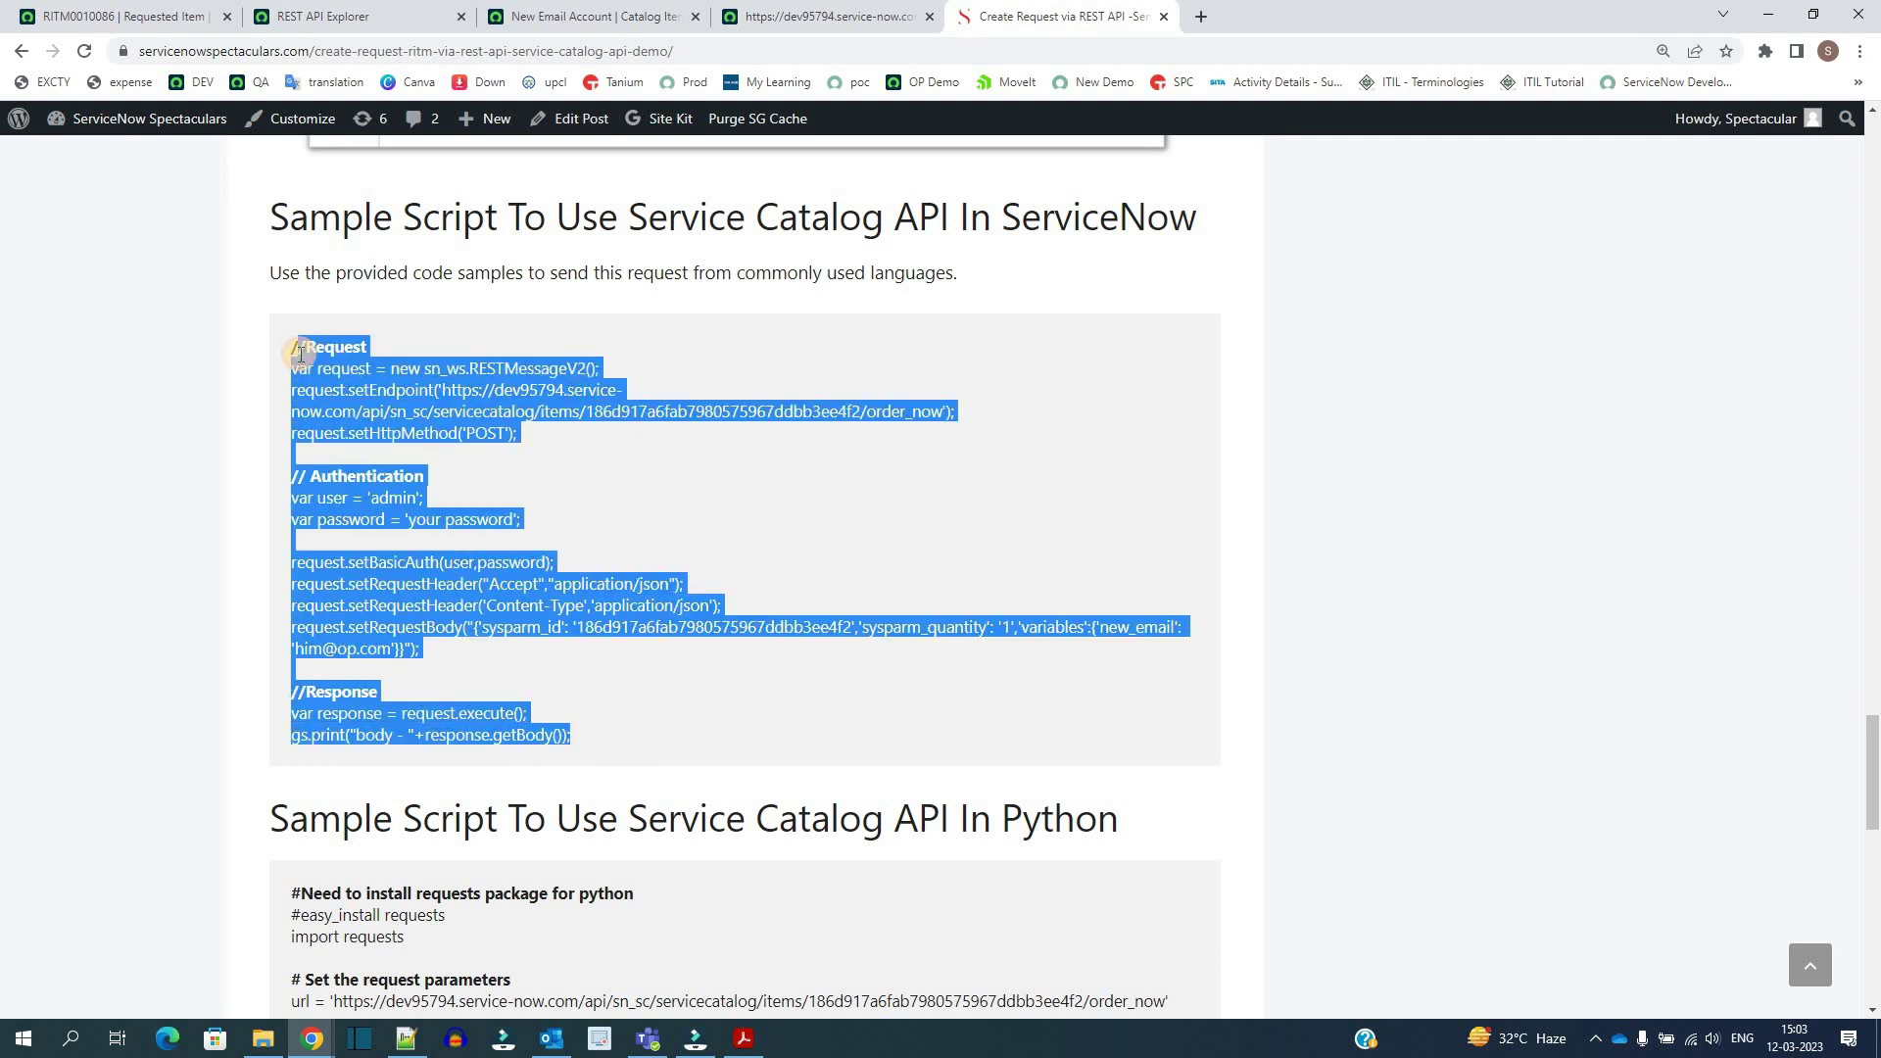
pyautogui.click(371, 490)
# Highlight the script's credential lines and its dev95794 instance endpoint URL.
pyautogui.moveTo(318, 498); pyautogui.dragTo(545, 519)
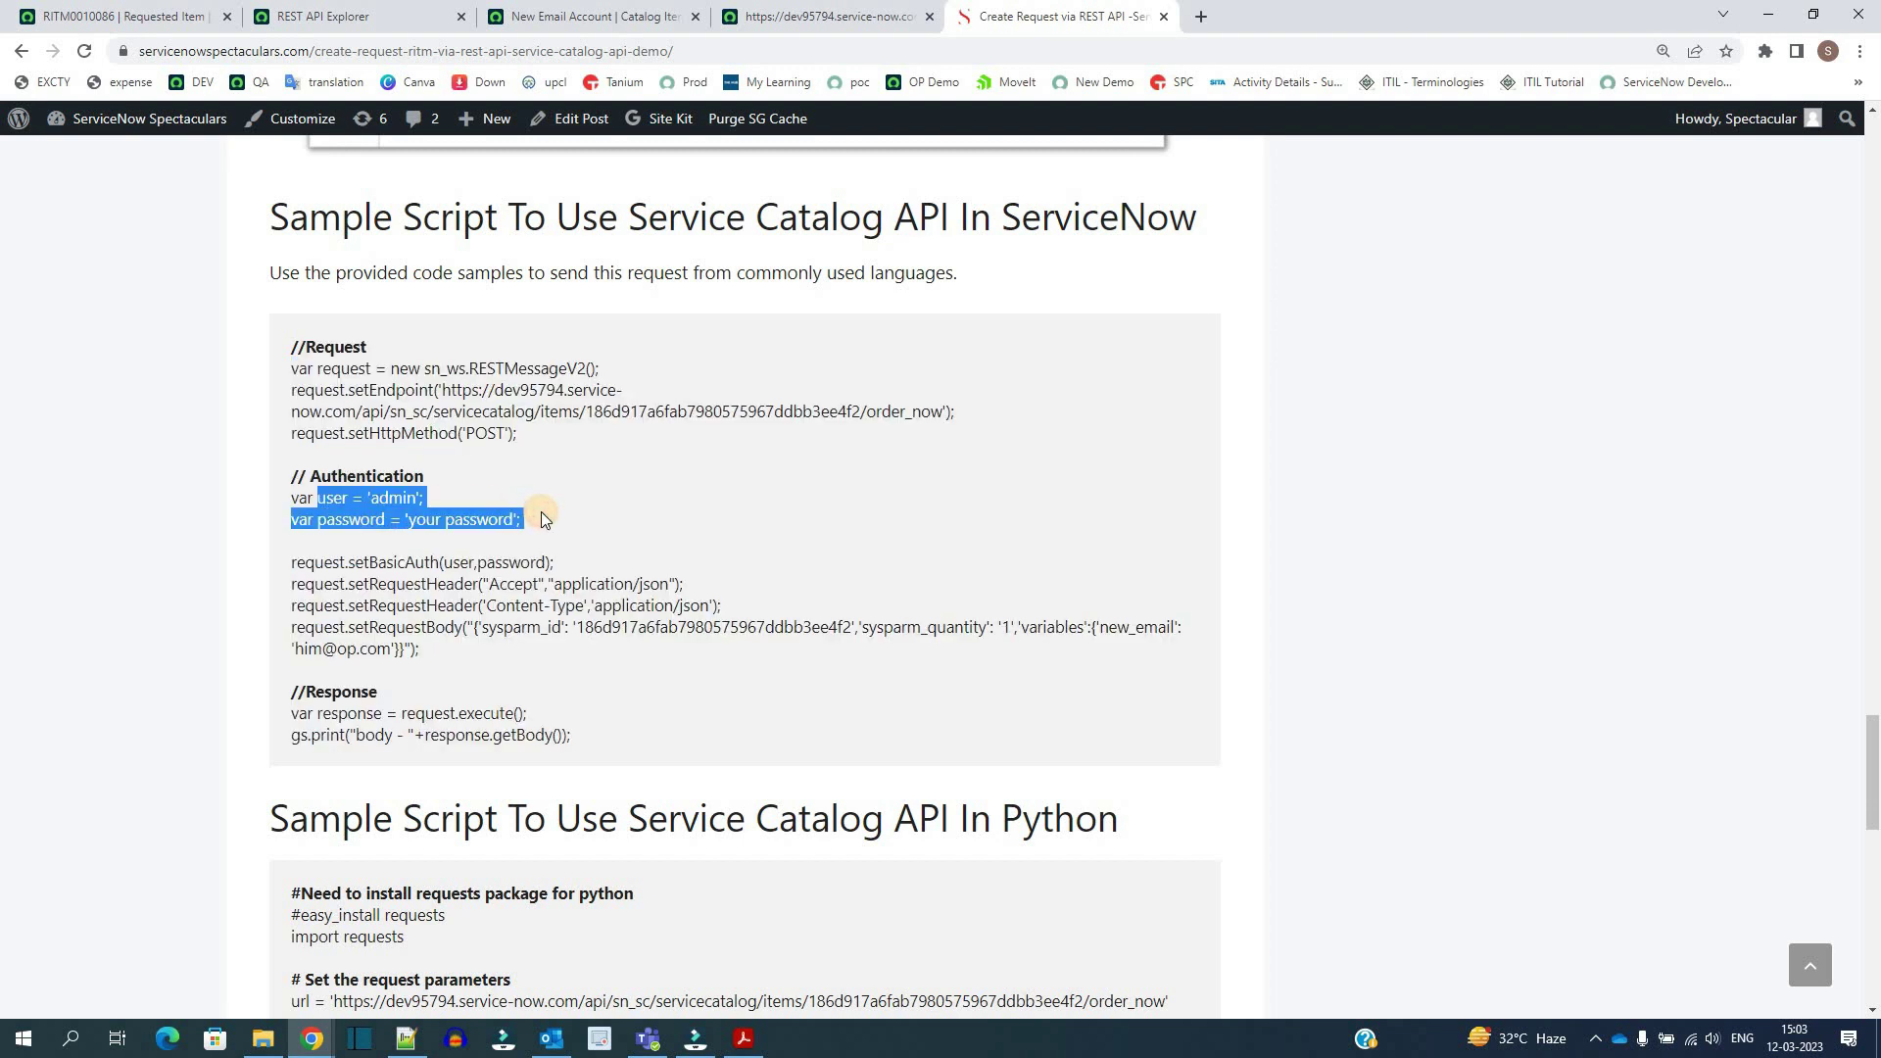
pyautogui.click(544, 519)
pyautogui.moveTo(438, 390); pyautogui.dragTo(497, 408)
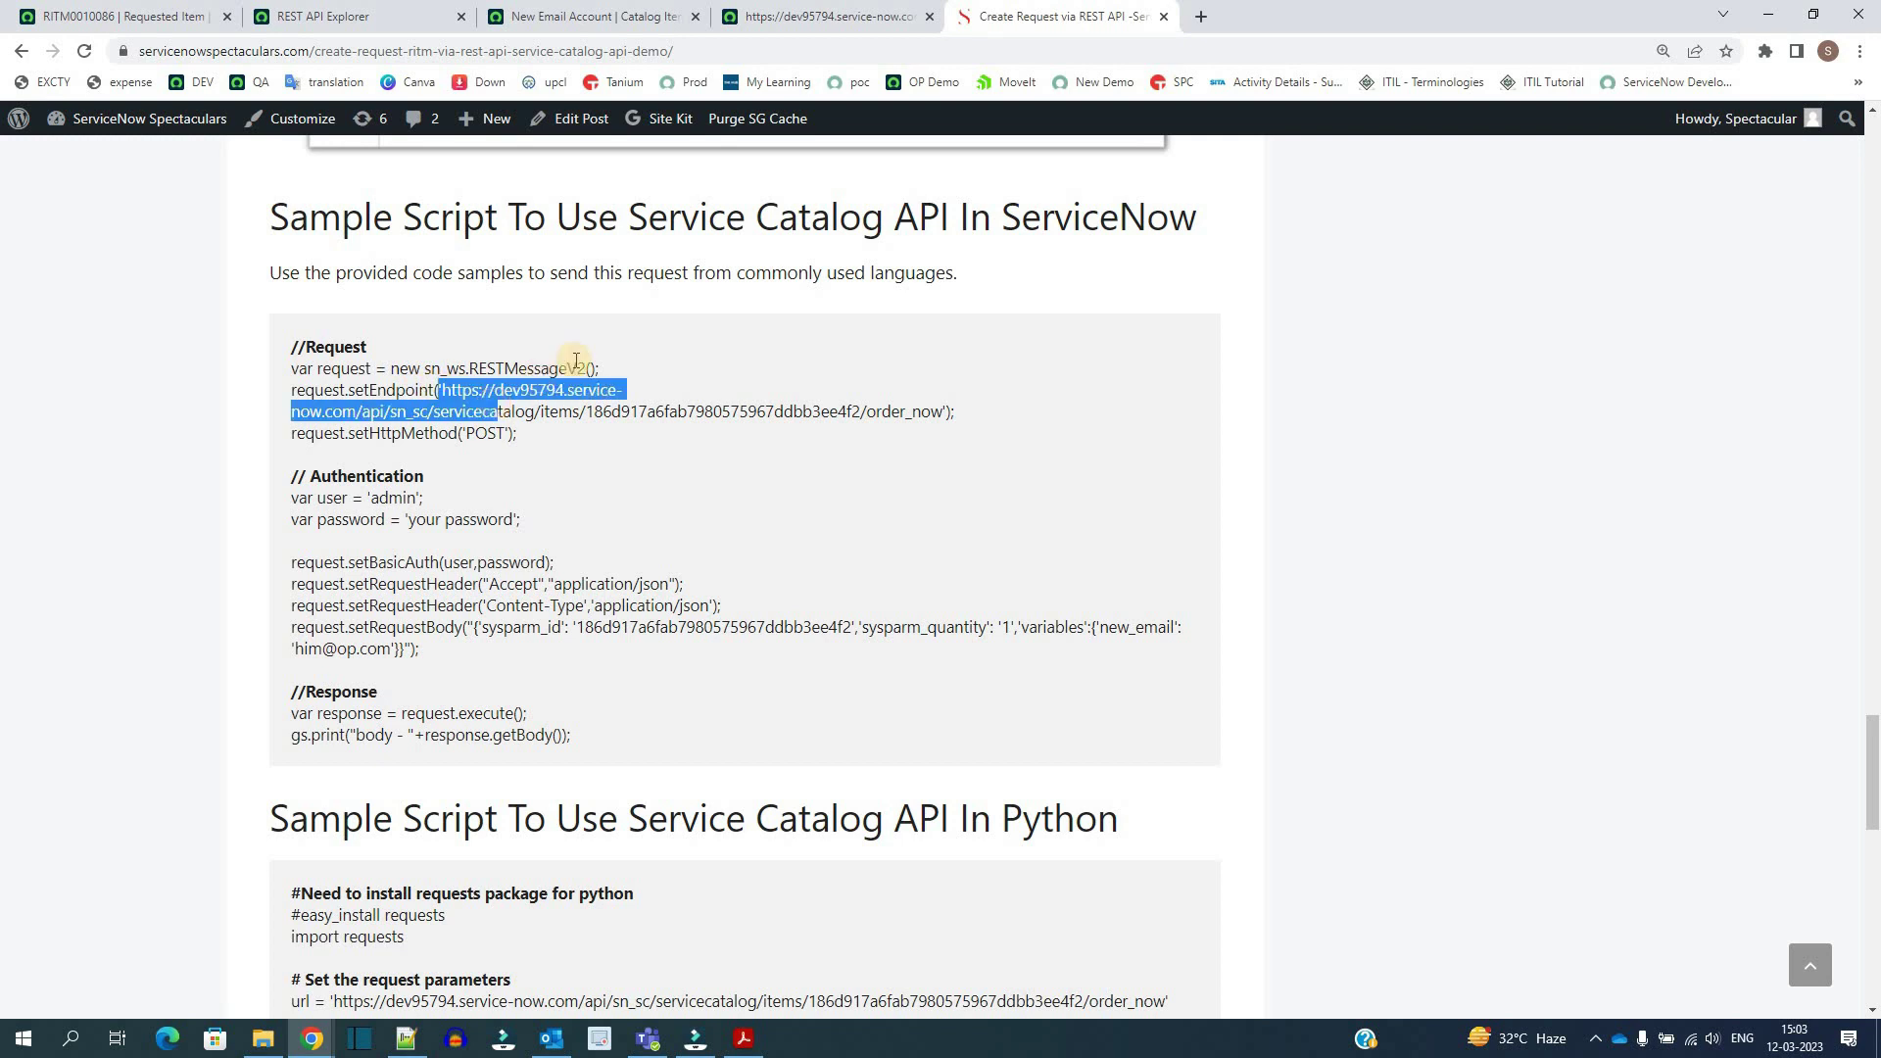
pyautogui.doubleClick(529, 389)
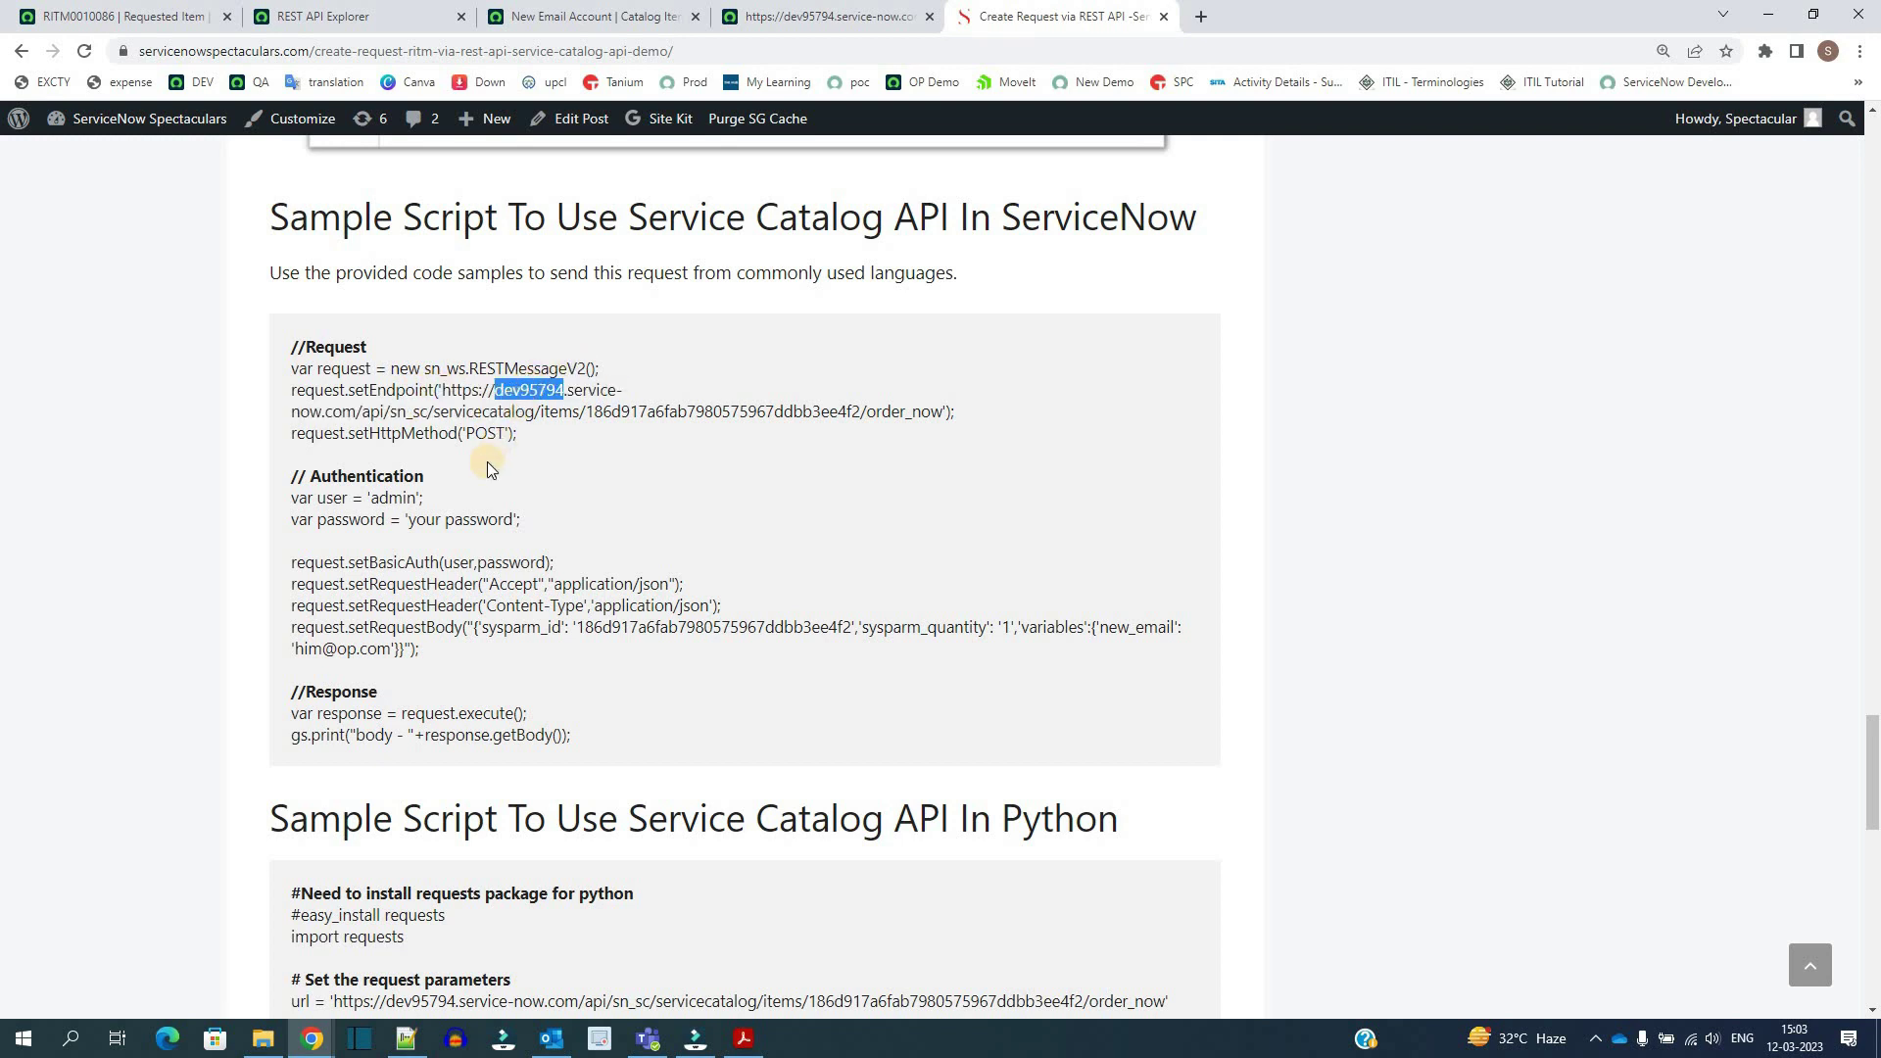
# Return to the REST API Explorer tab and scroll down to the Buy Item code sample links.
pyautogui.hotkey('ctrl', '1')
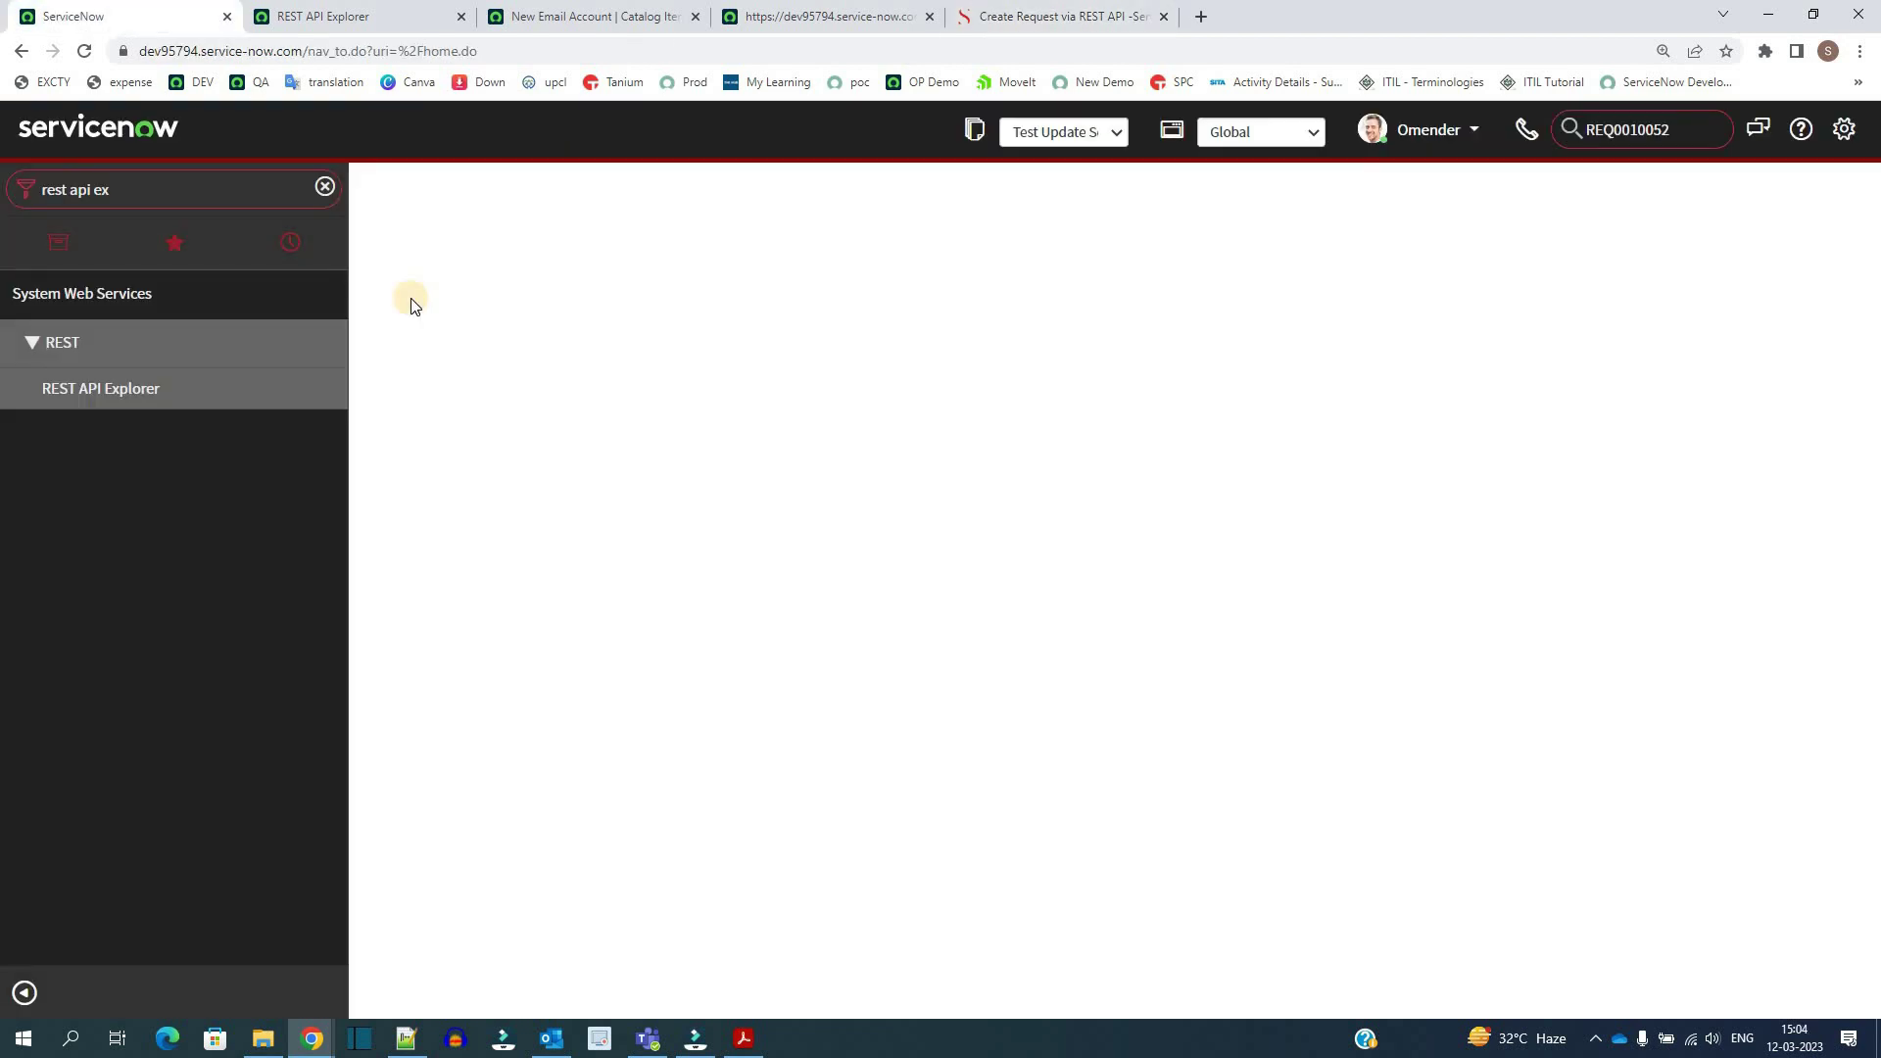
pyautogui.hotkey('ctrl', '2')
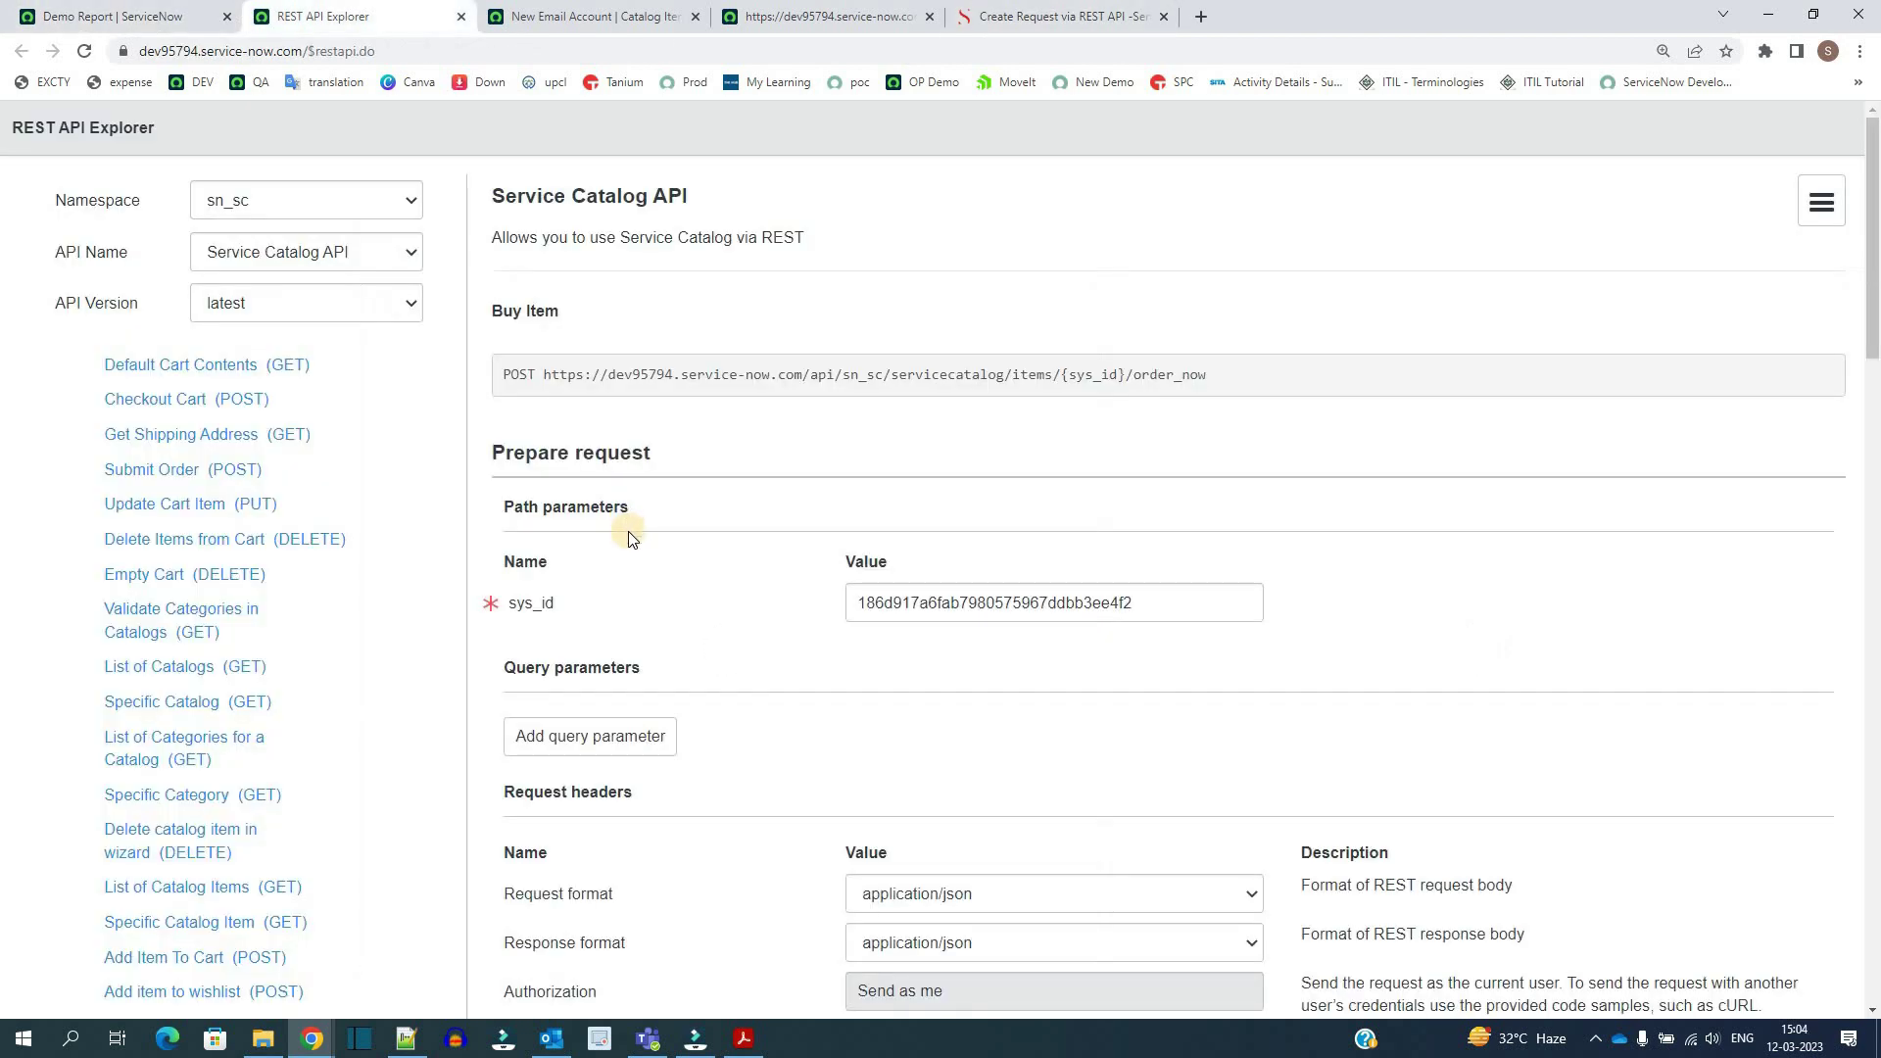
pyautogui.scroll(-10, 361, 559)
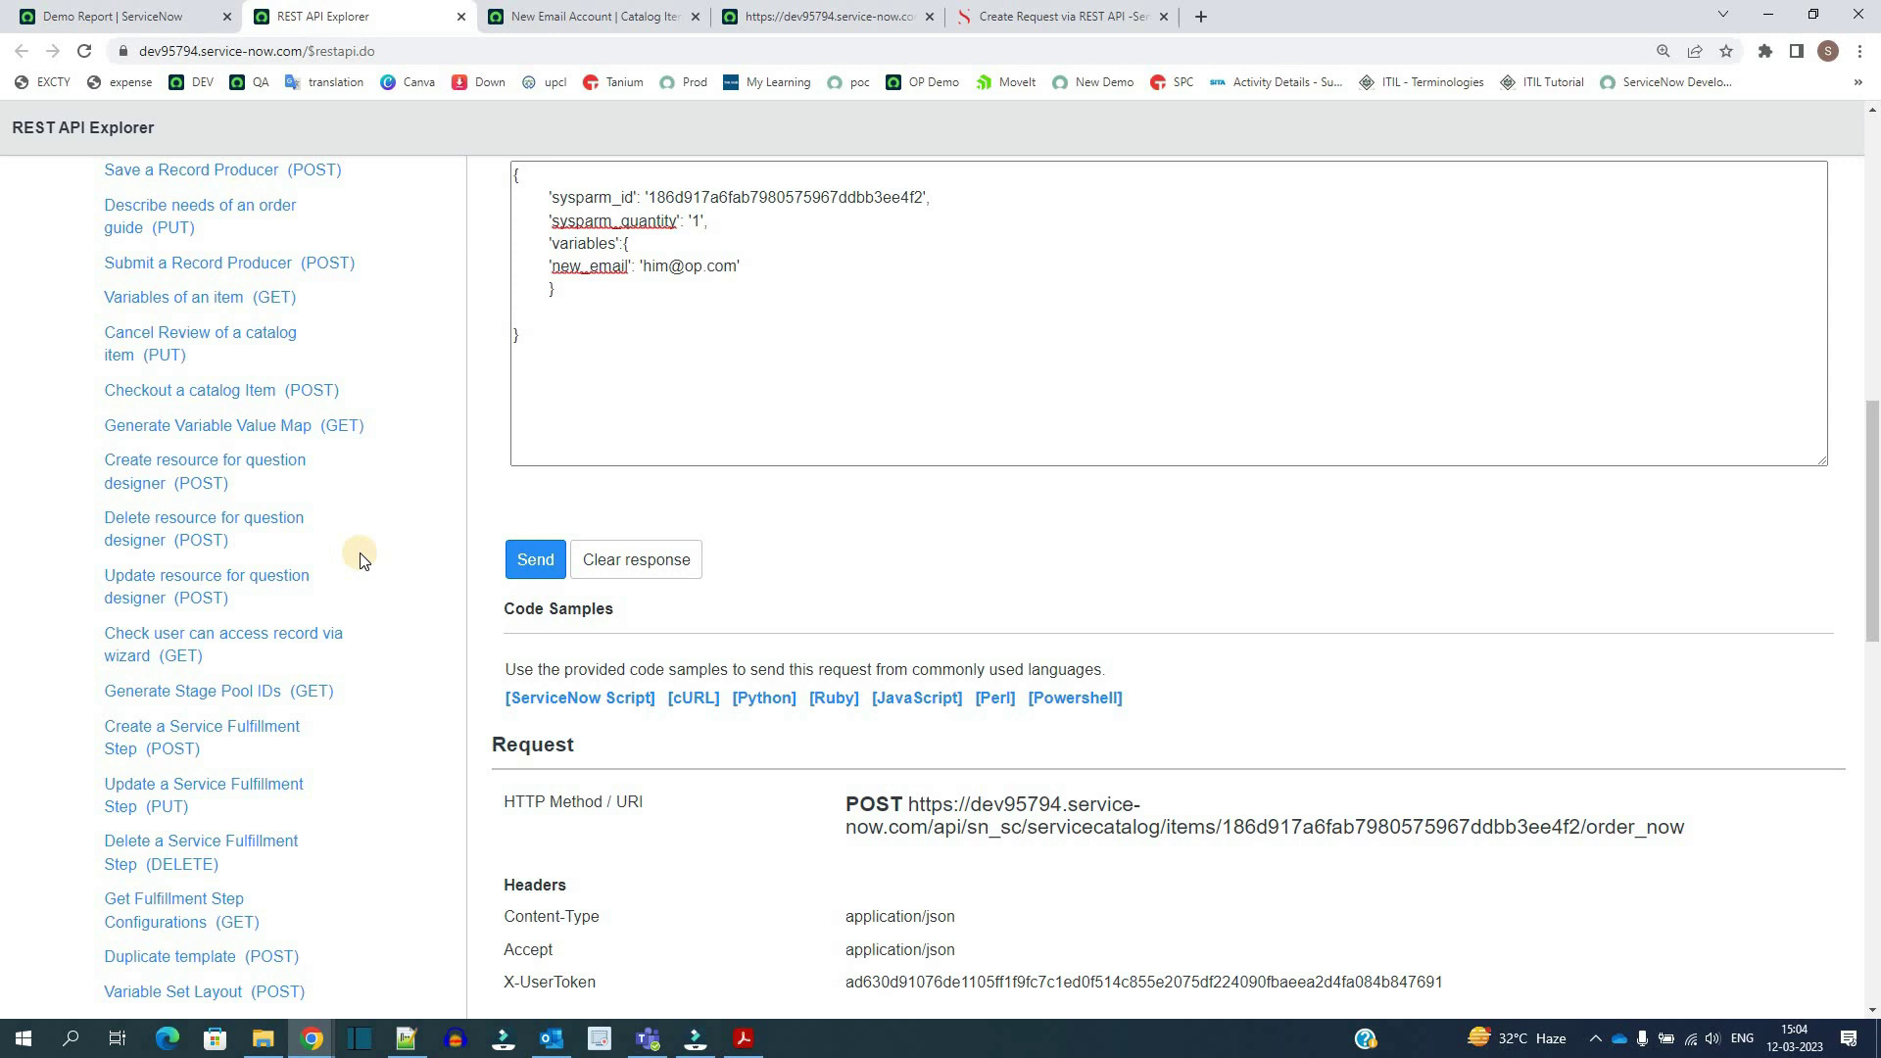